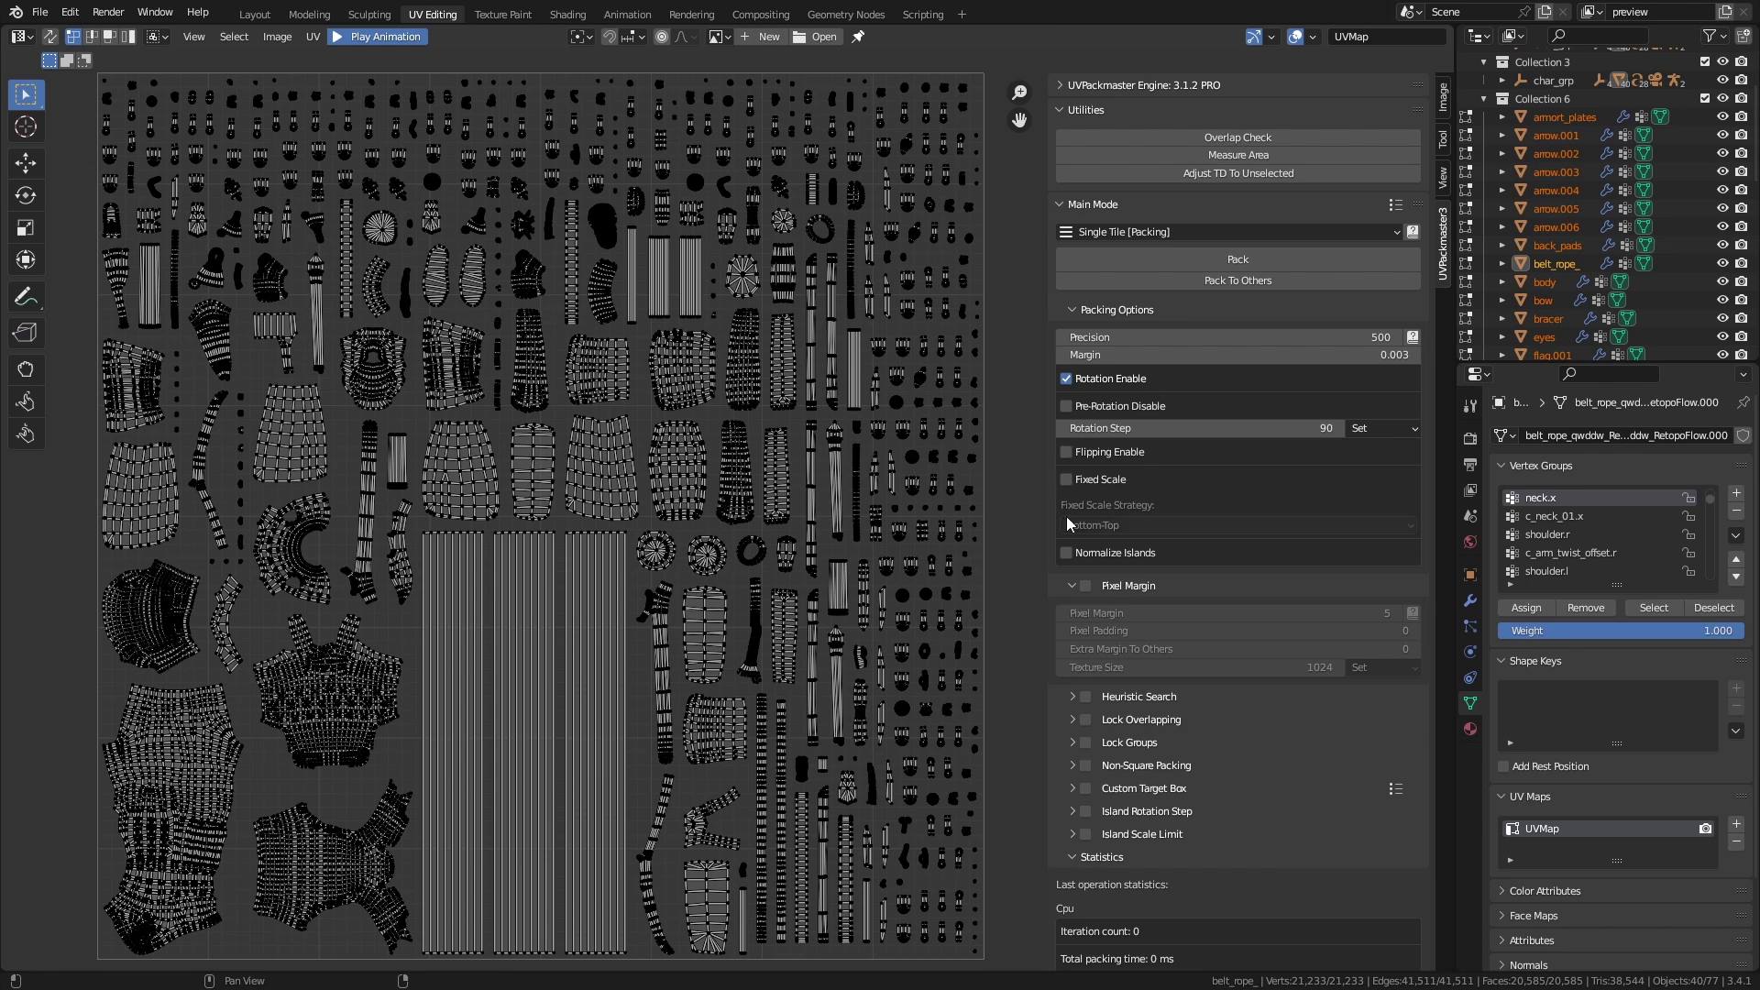
Step: Select all UV islands and pack them into a single tile with a 0.003 margin
key(a)
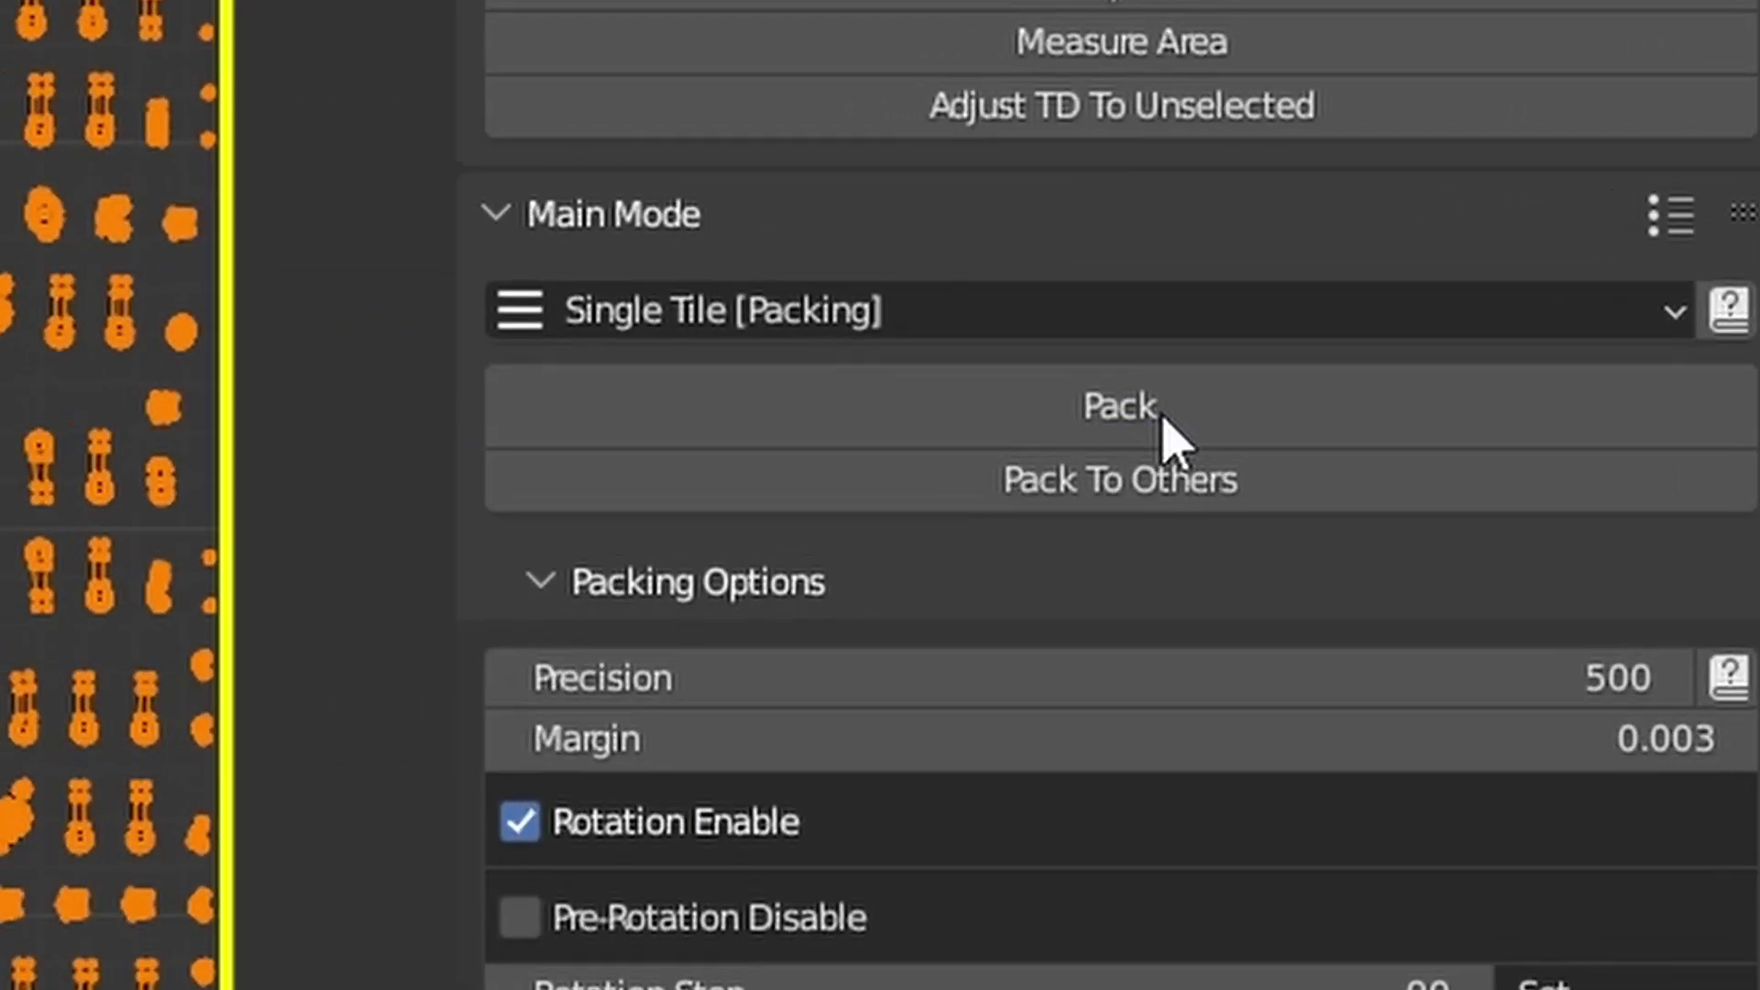
click(1162, 417)
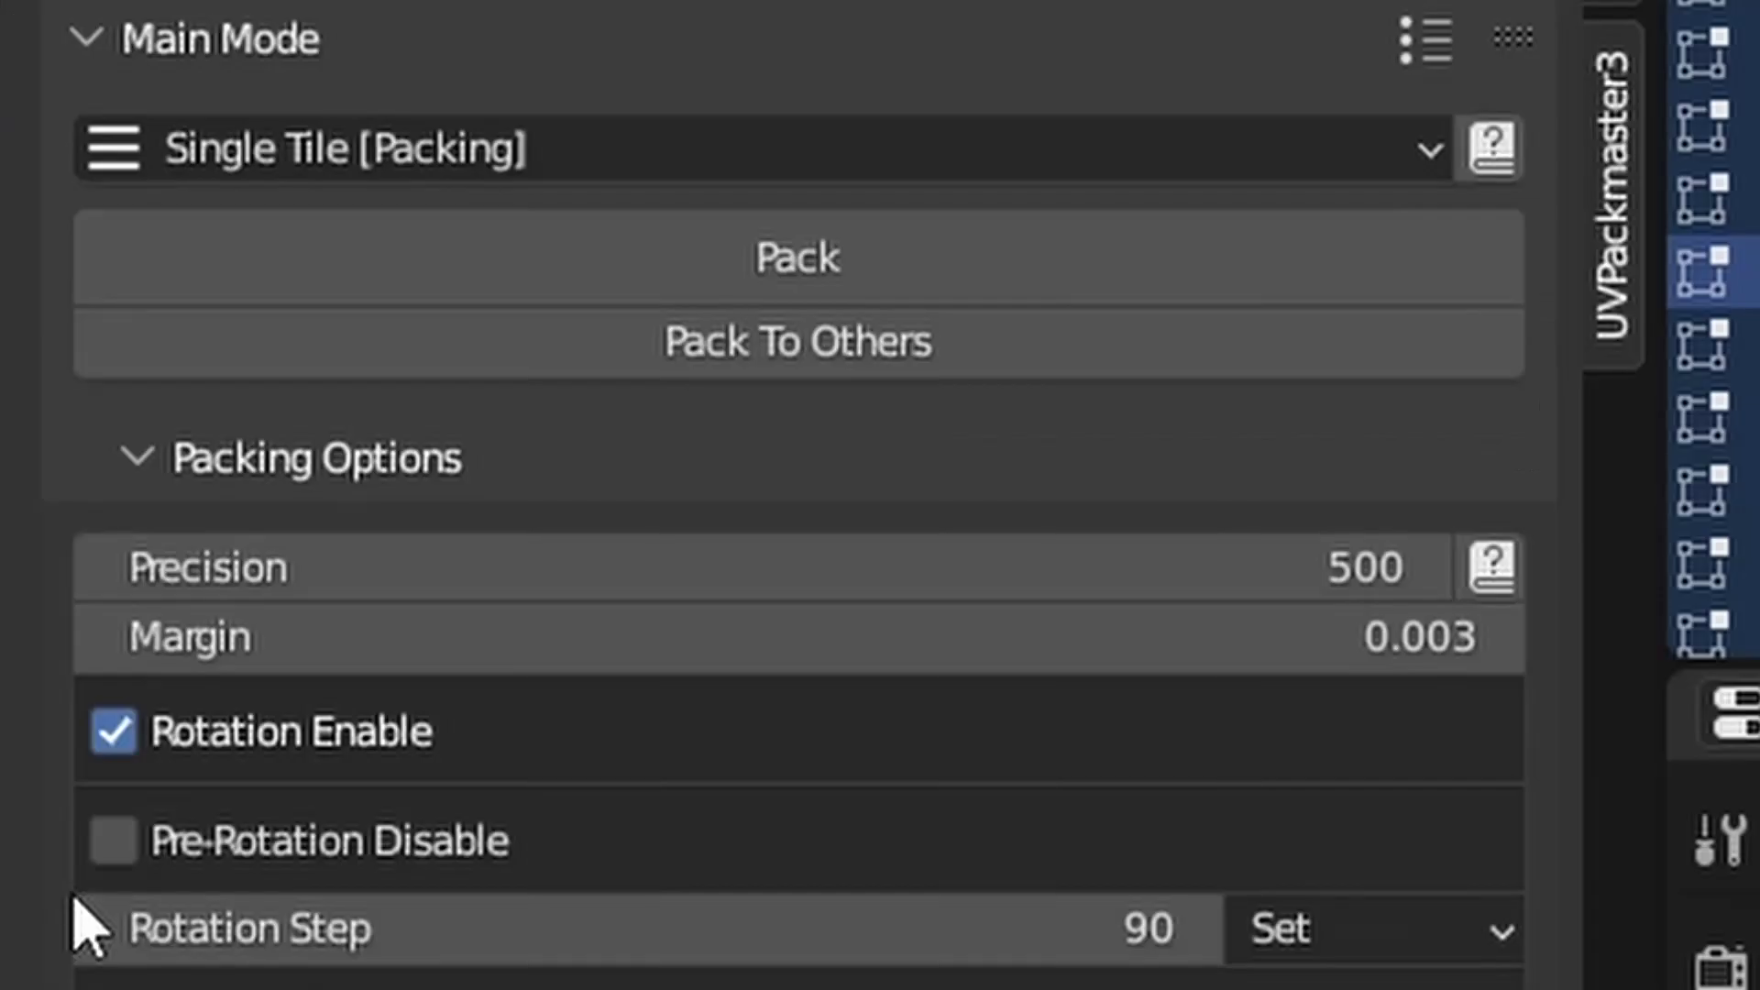
Step: Set the packing margin to 0.015 and repack the islands
click(1379, 627)
click(1391, 635)
key(BackSpace)
key(BackSpace)
text(15)
key(Return)
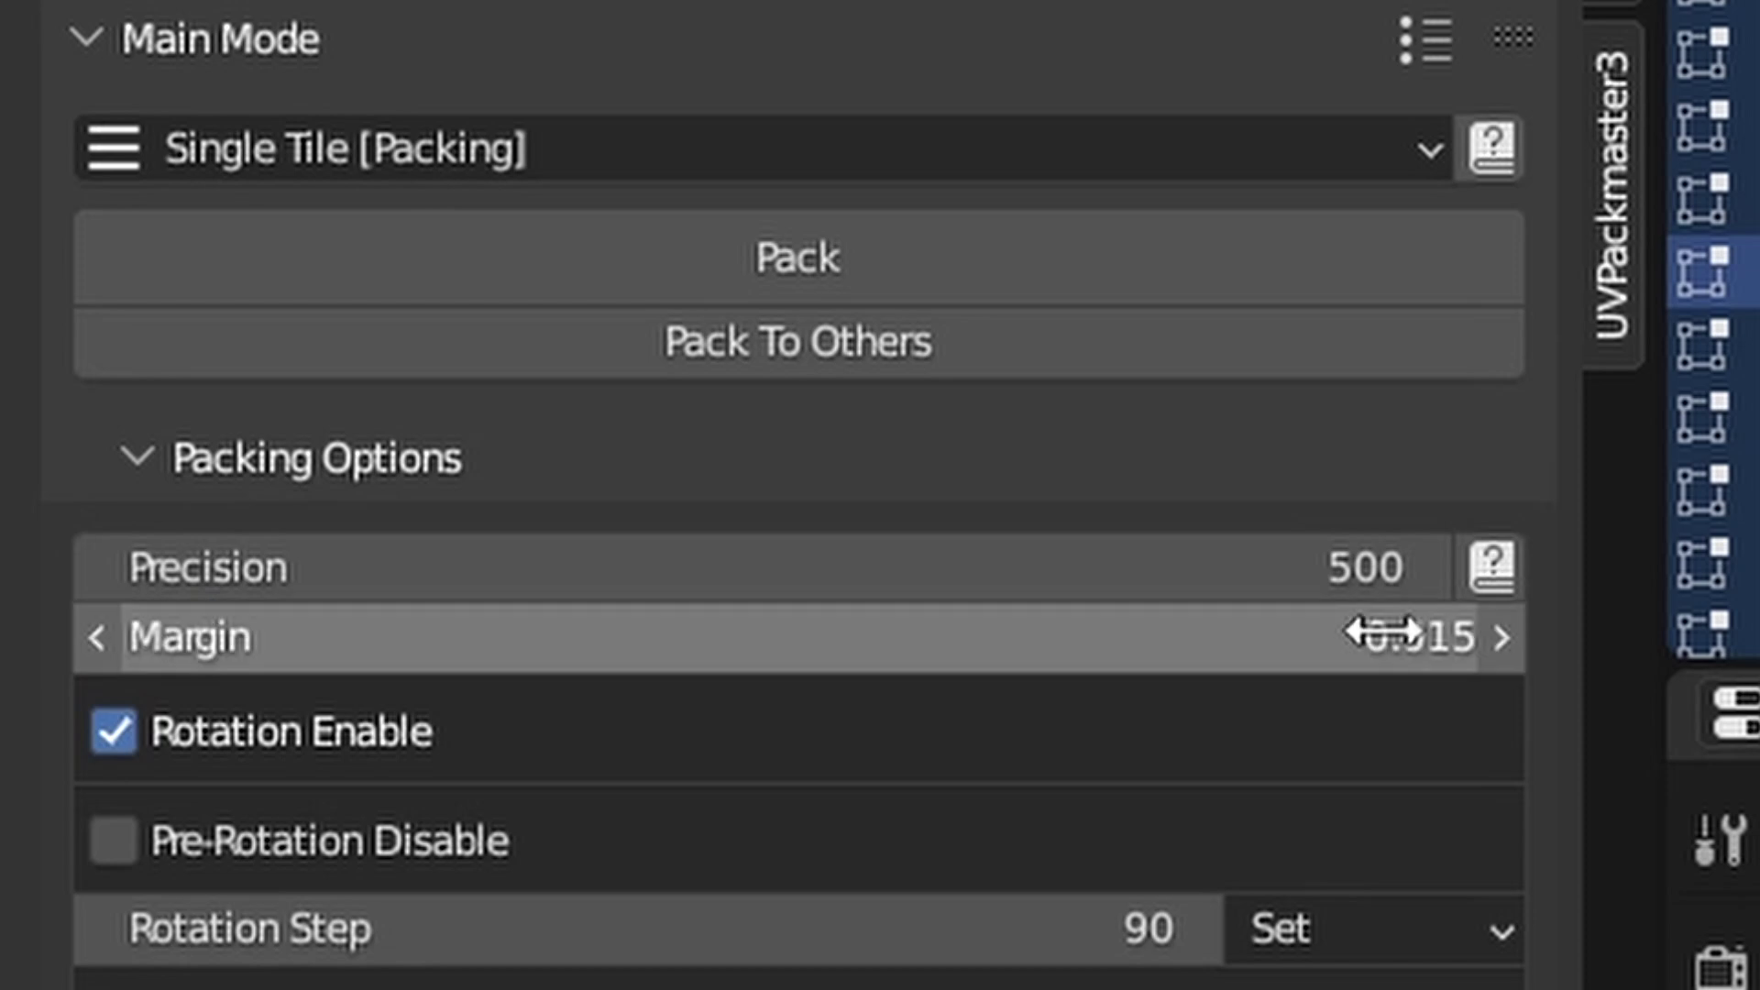
click(911, 272)
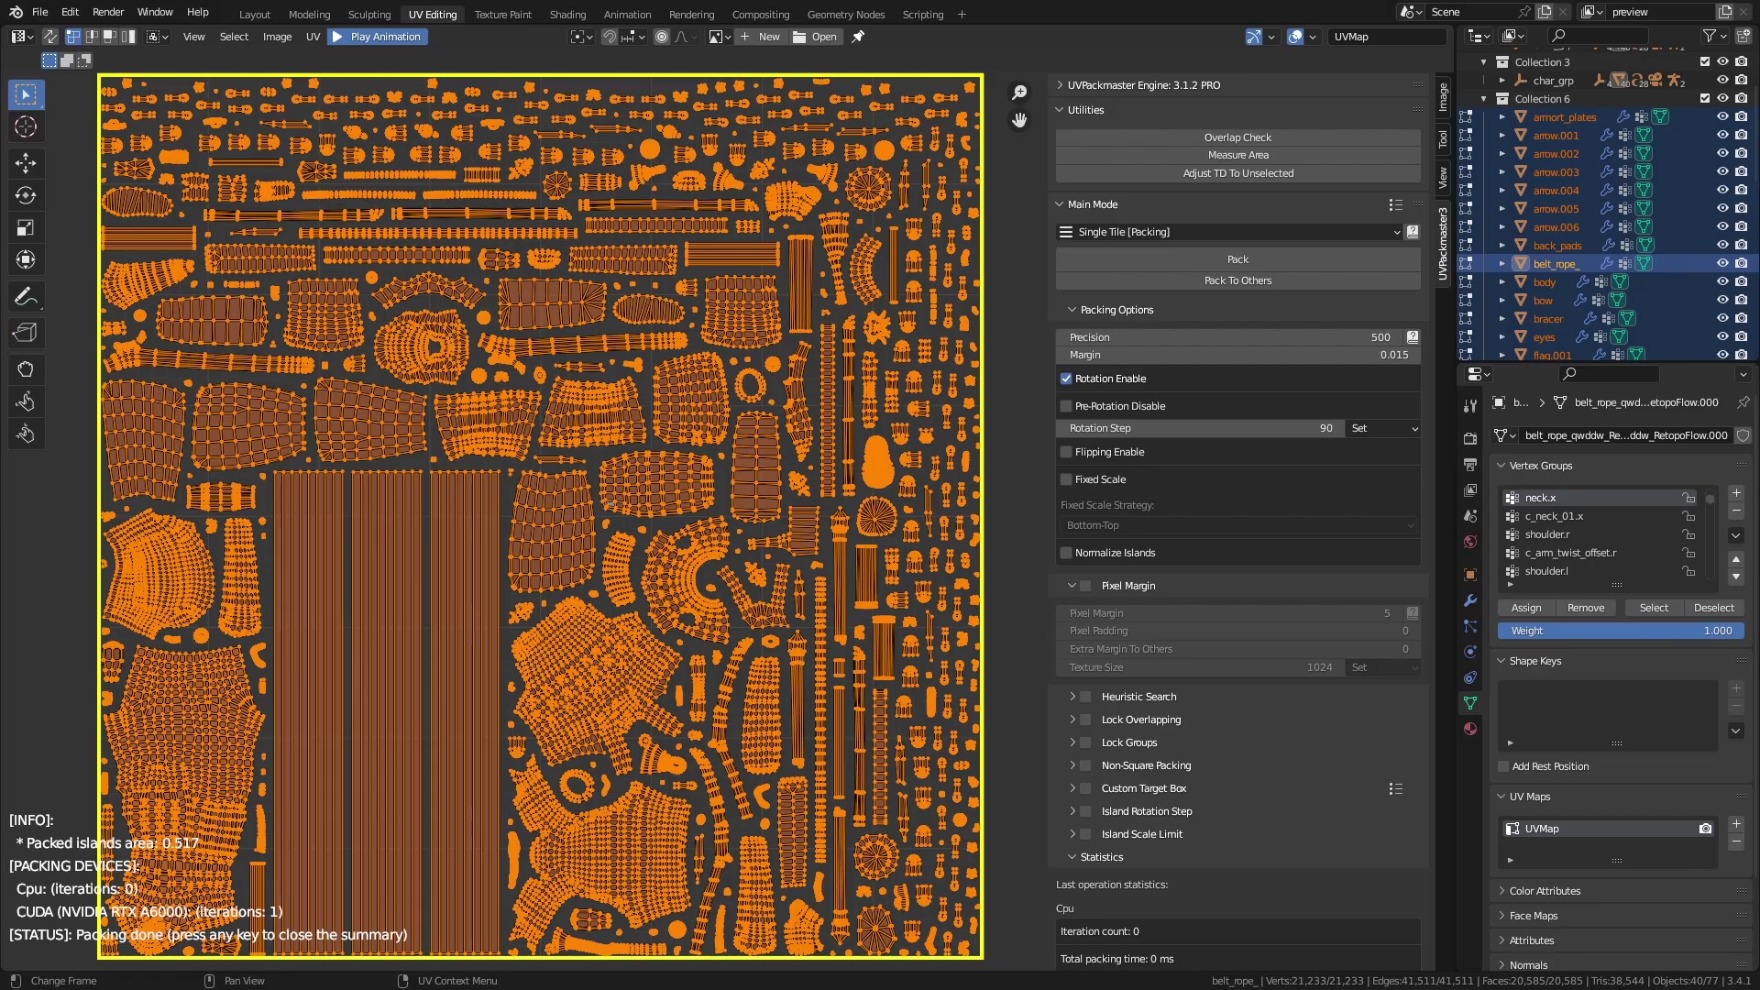
Step: Turn on Pixel Margin to view its options and turn it off again
click(1086, 586)
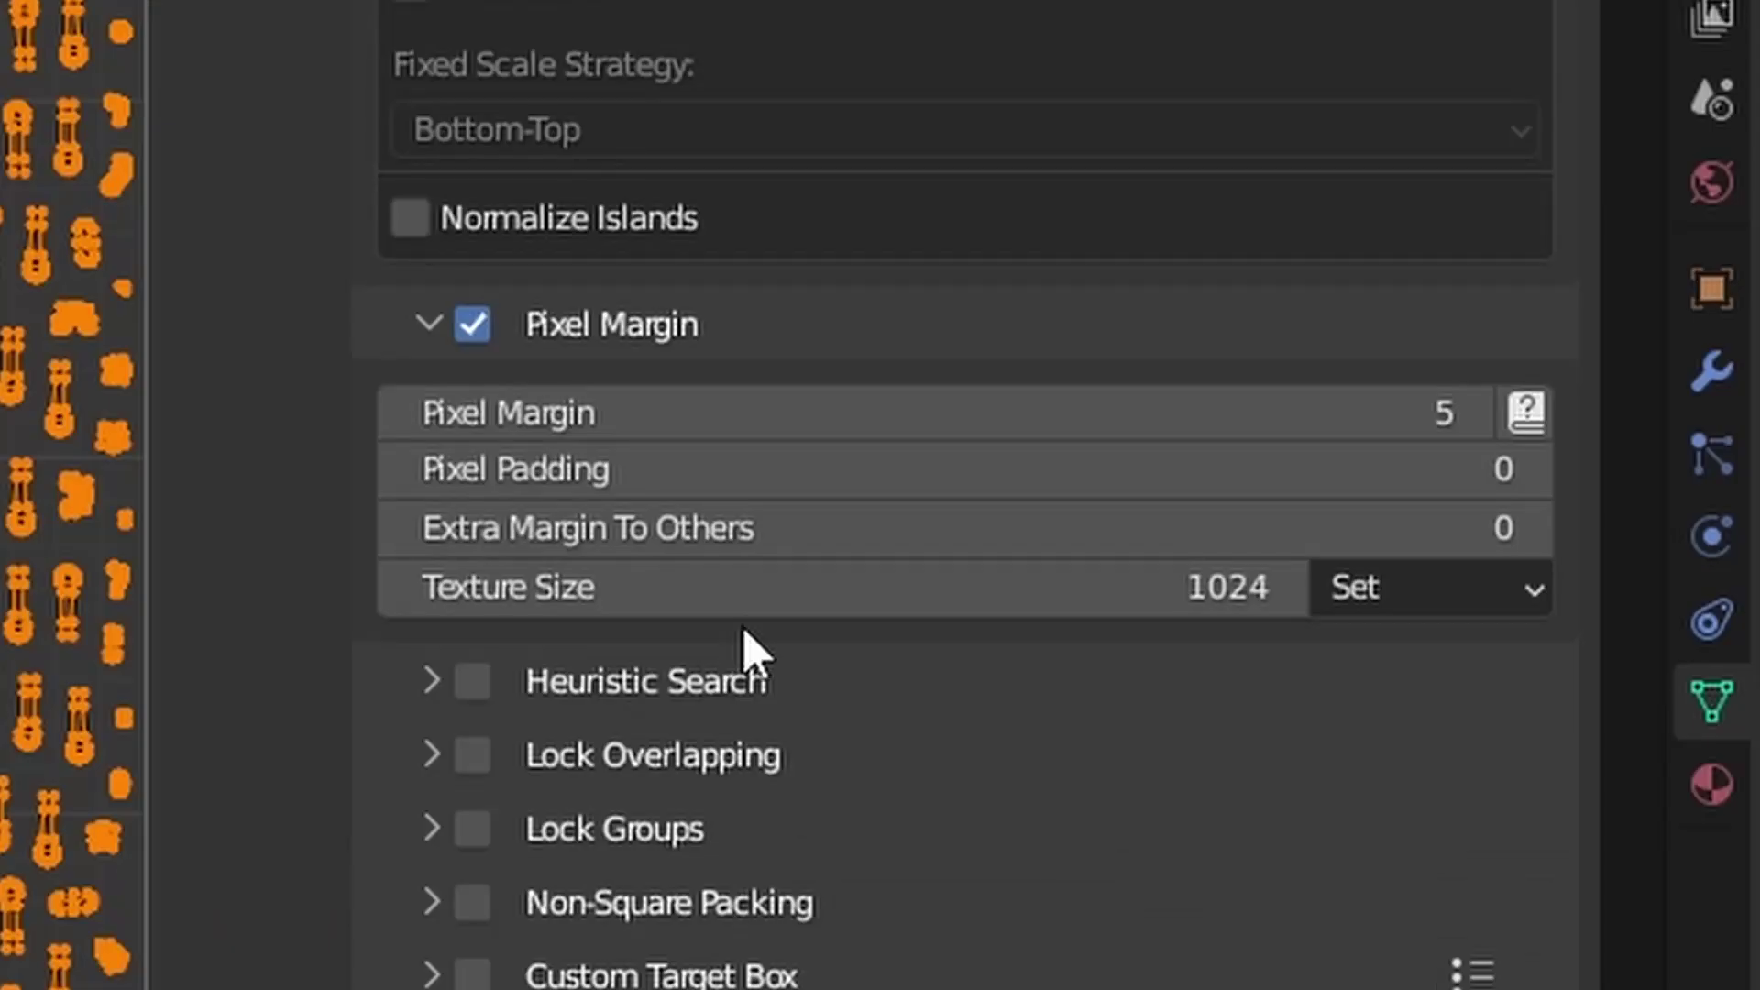
click(472, 323)
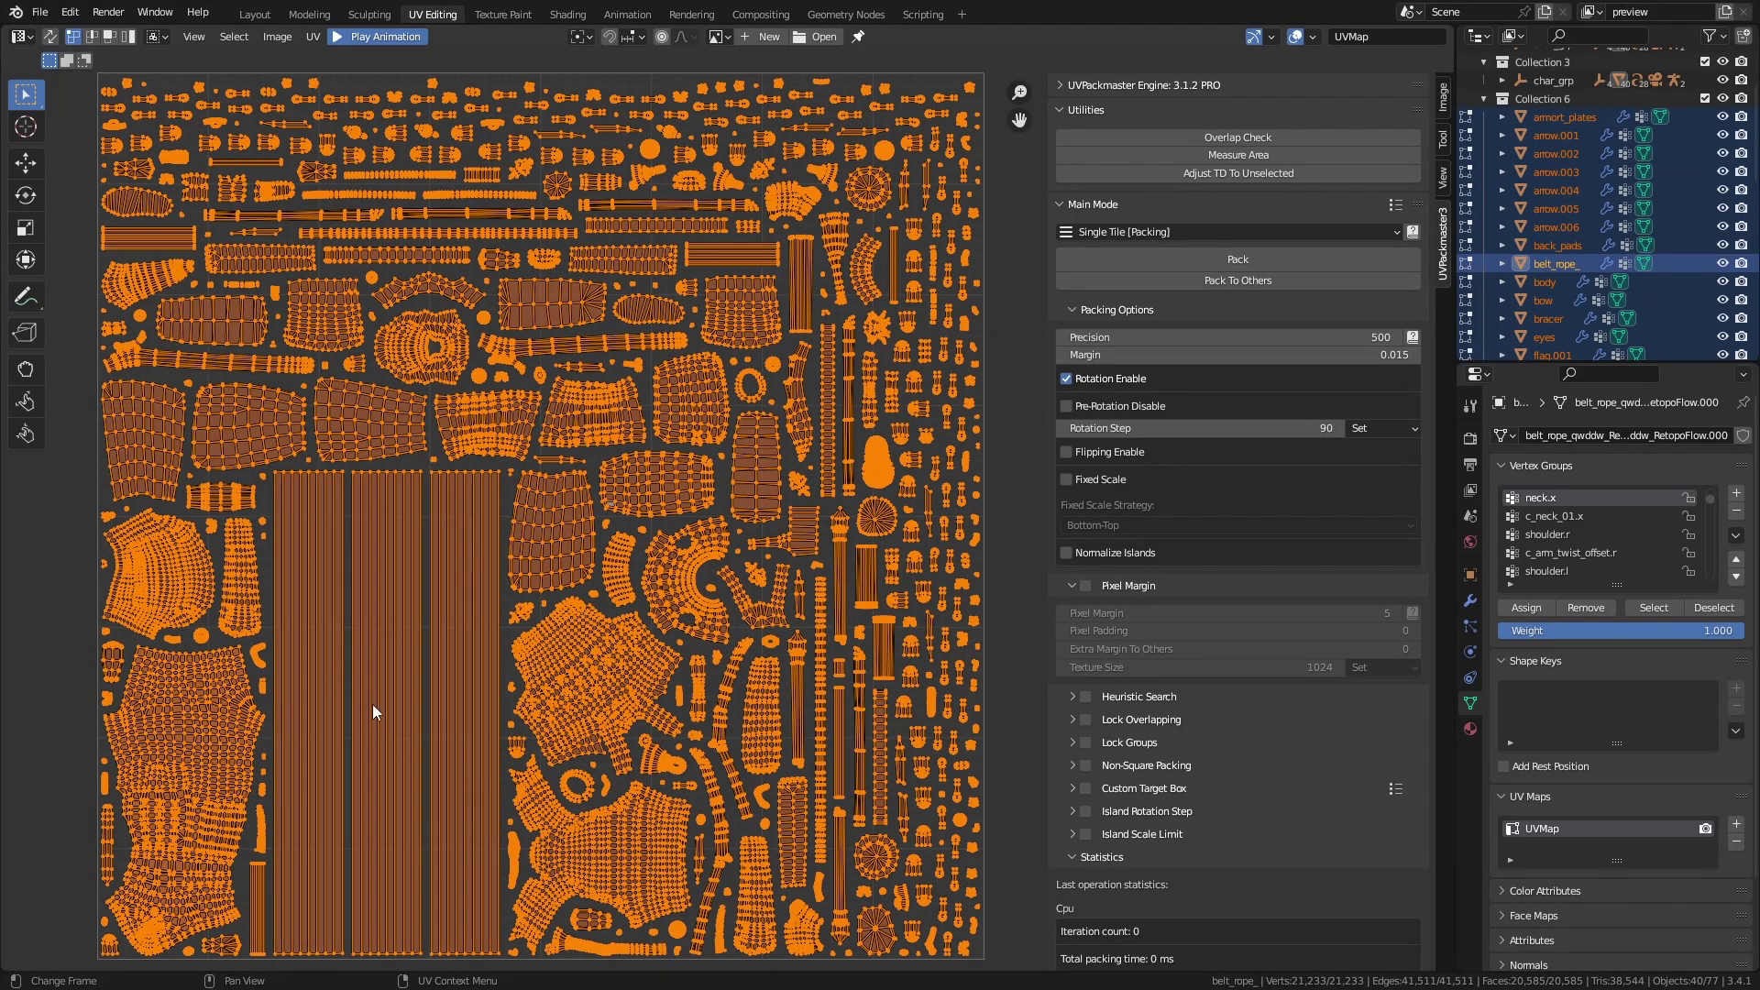
Step: Select only the three long striped islands and move them outside the UV tile
key(alt+a)
click(328, 712)
shift+click(383, 724)
shift+click(462, 728)
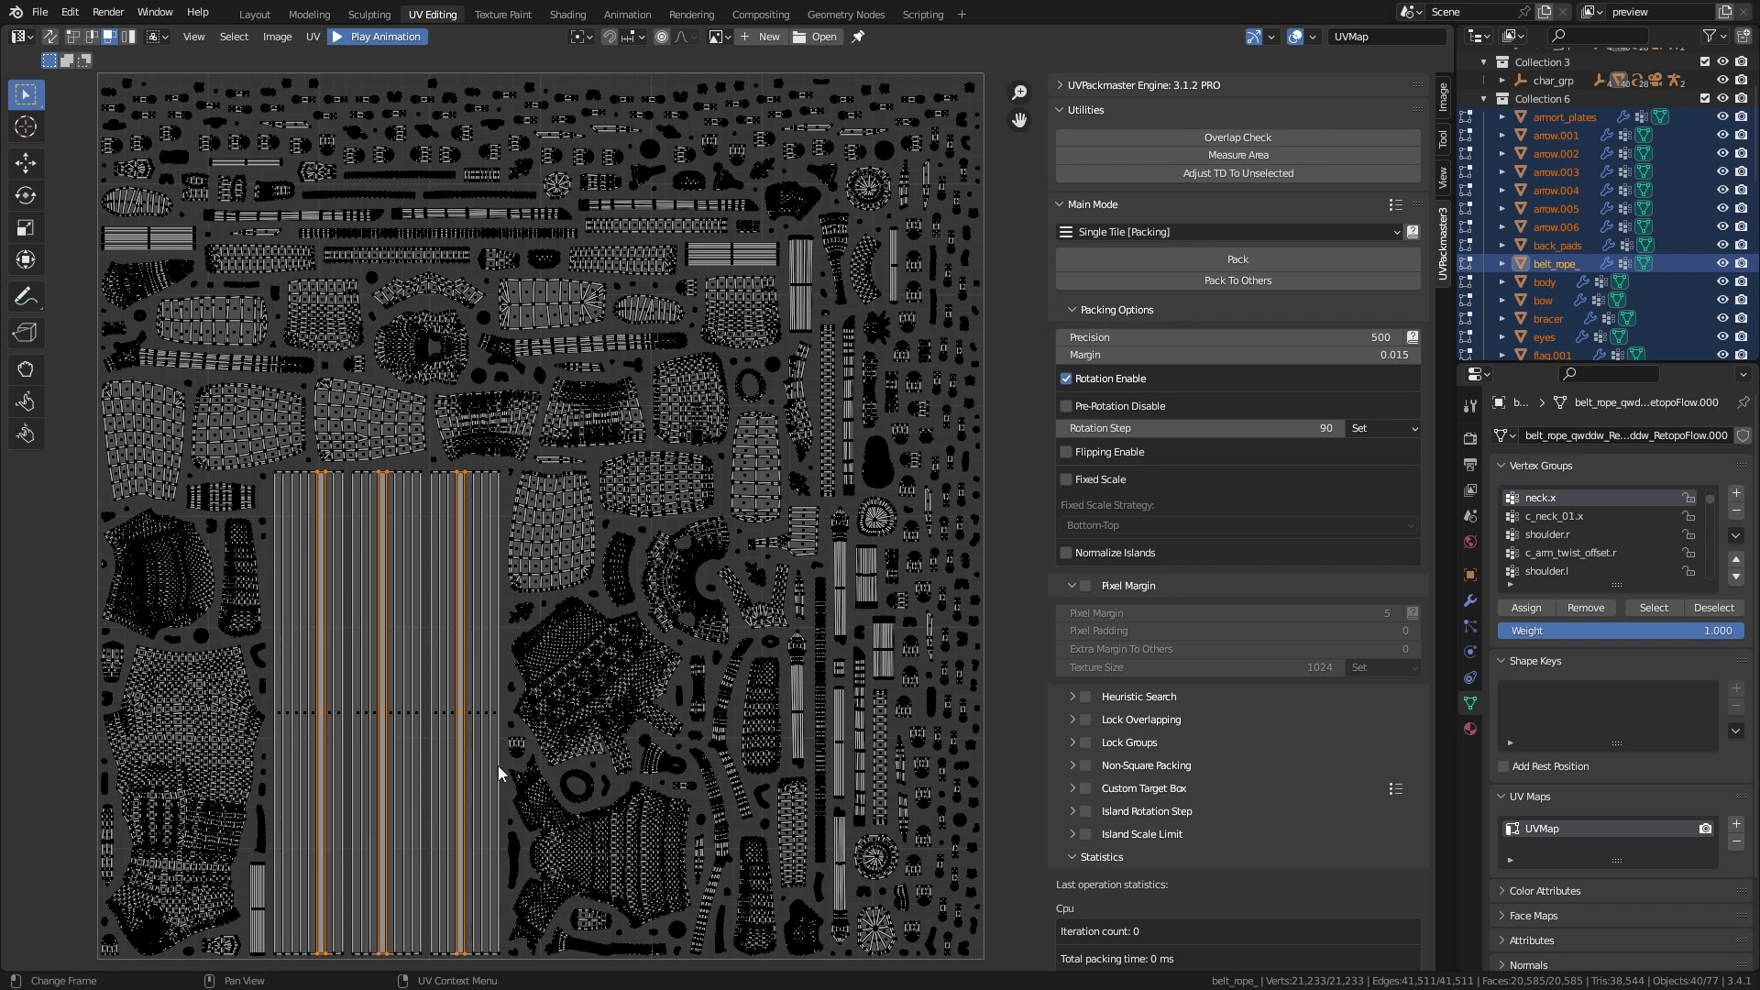
scroll(472, 591, down, 2)
scroll(471, 594, down, 1)
drag(535, 592, 222, 505)
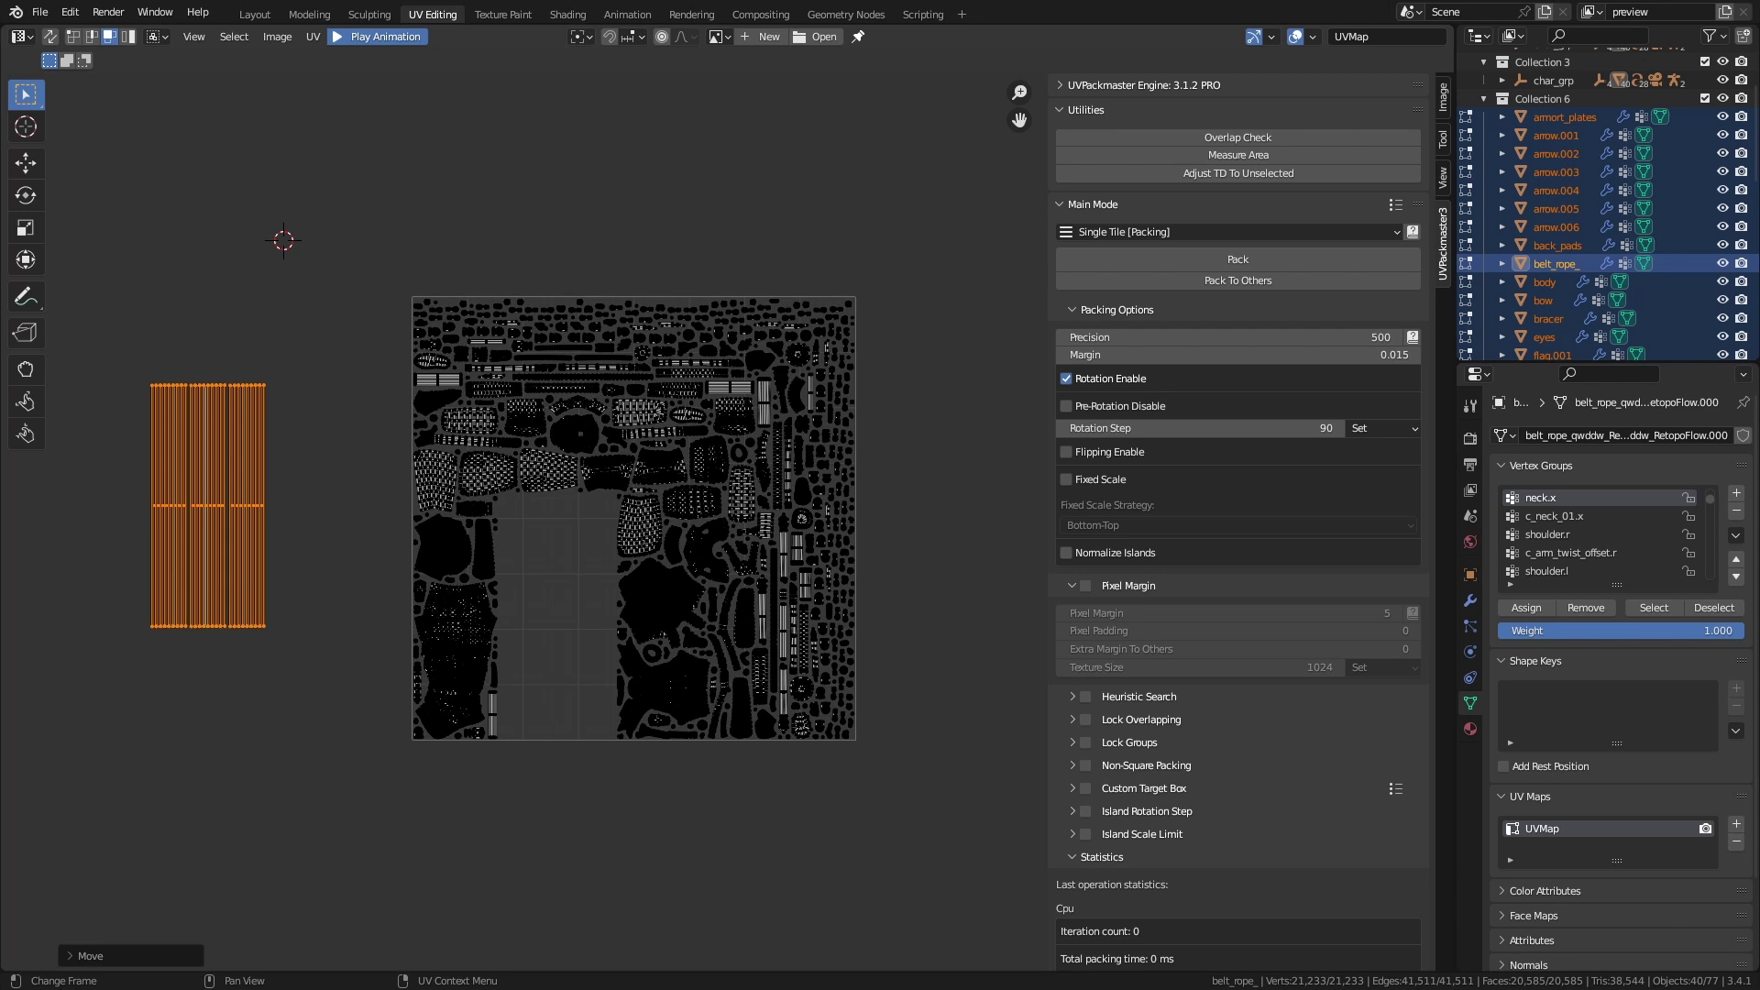
Step: Rotate the three striped islands by 45 degrees
key(r)
key(4)
key(5)
key(Return)
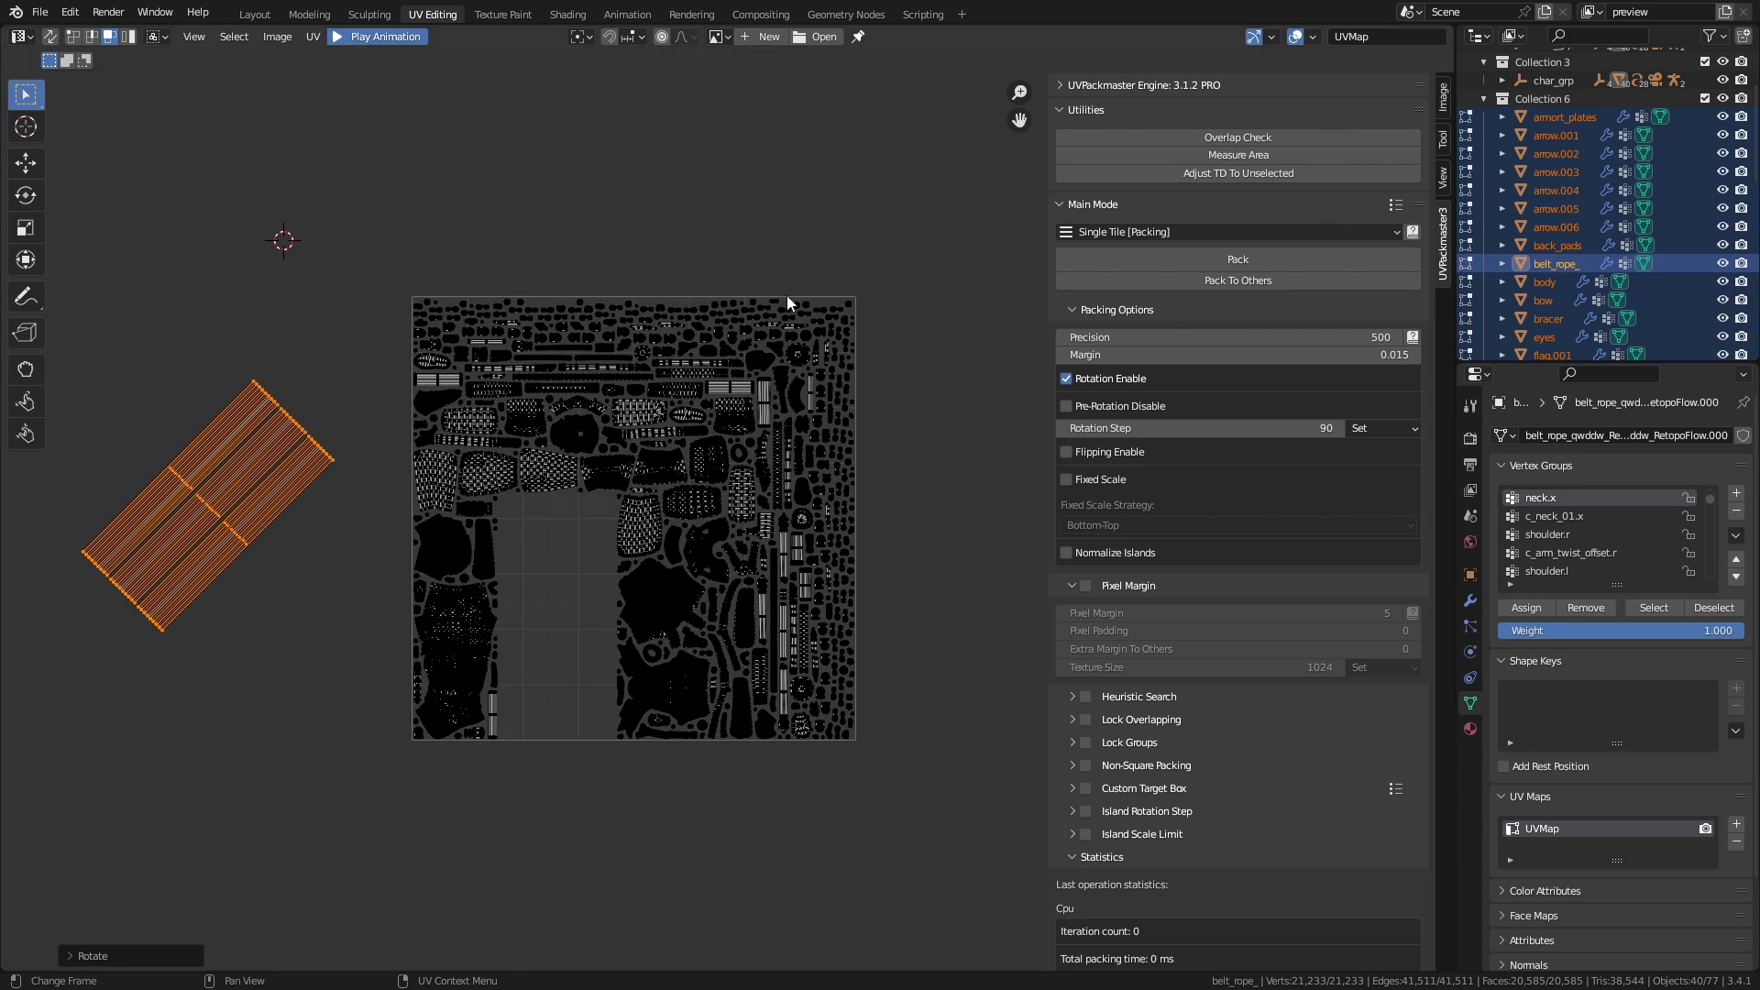
Step: Select all islands and pack them with Pre-Rotation Disable turned off
key(a)
click(1259, 258)
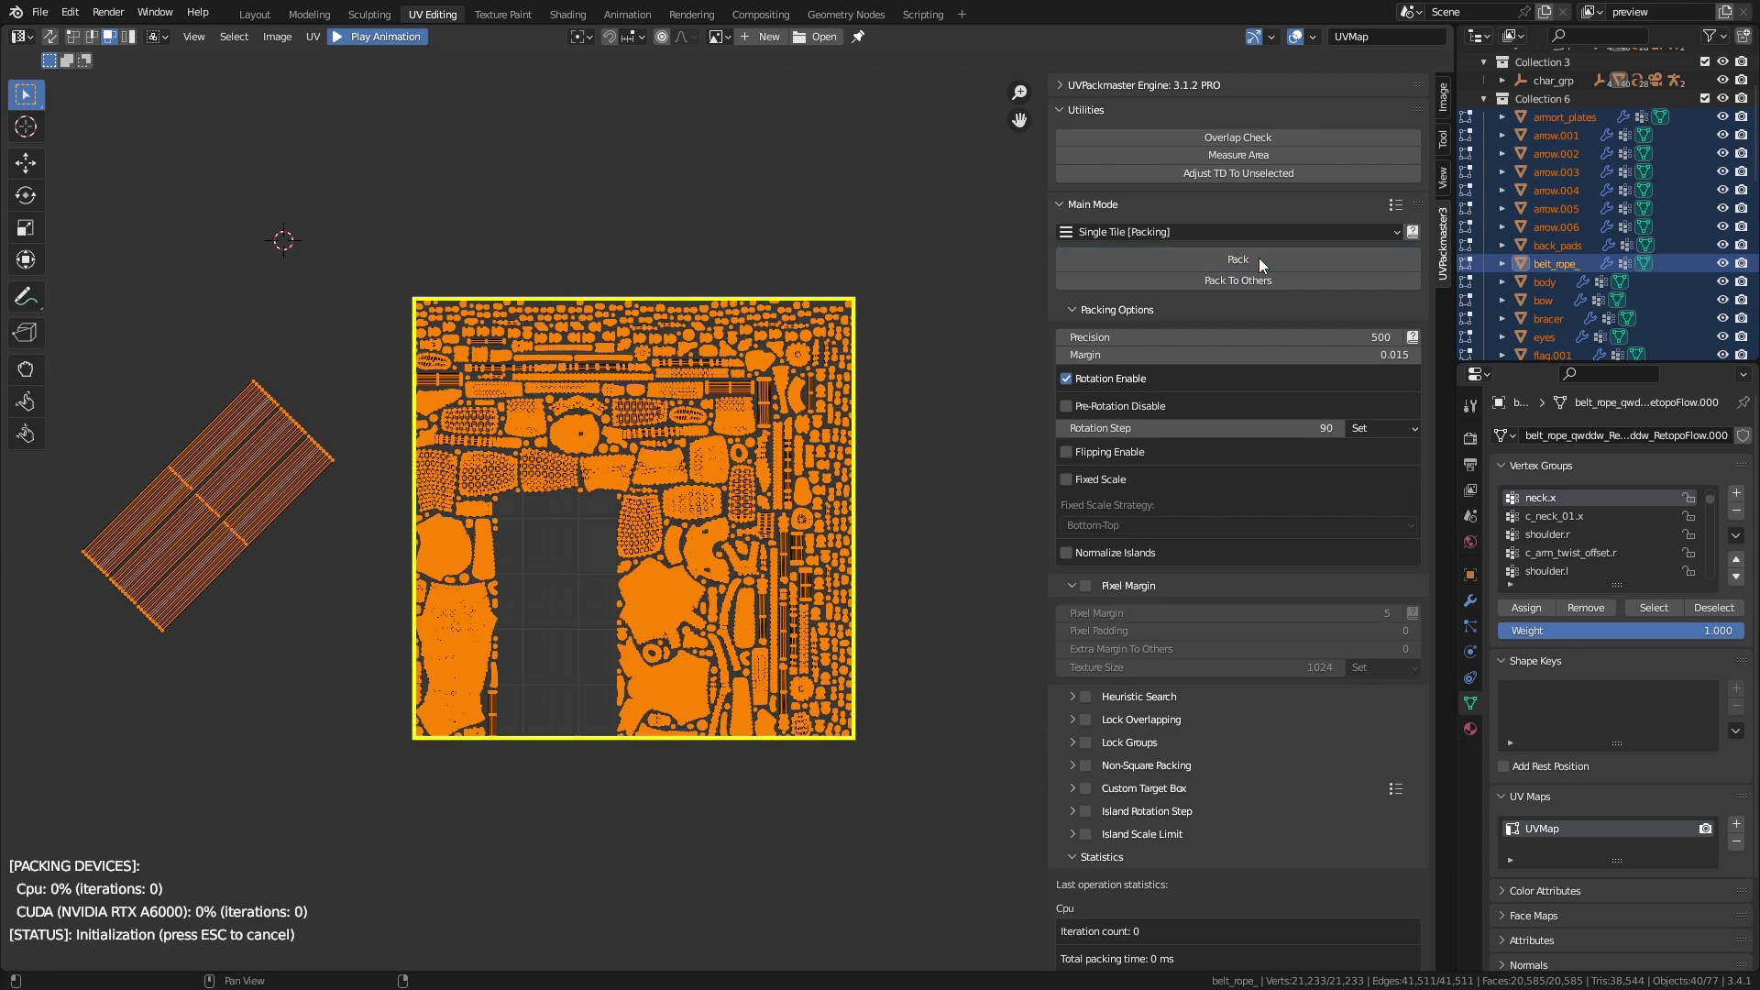
scroll(667, 552, up, 2)
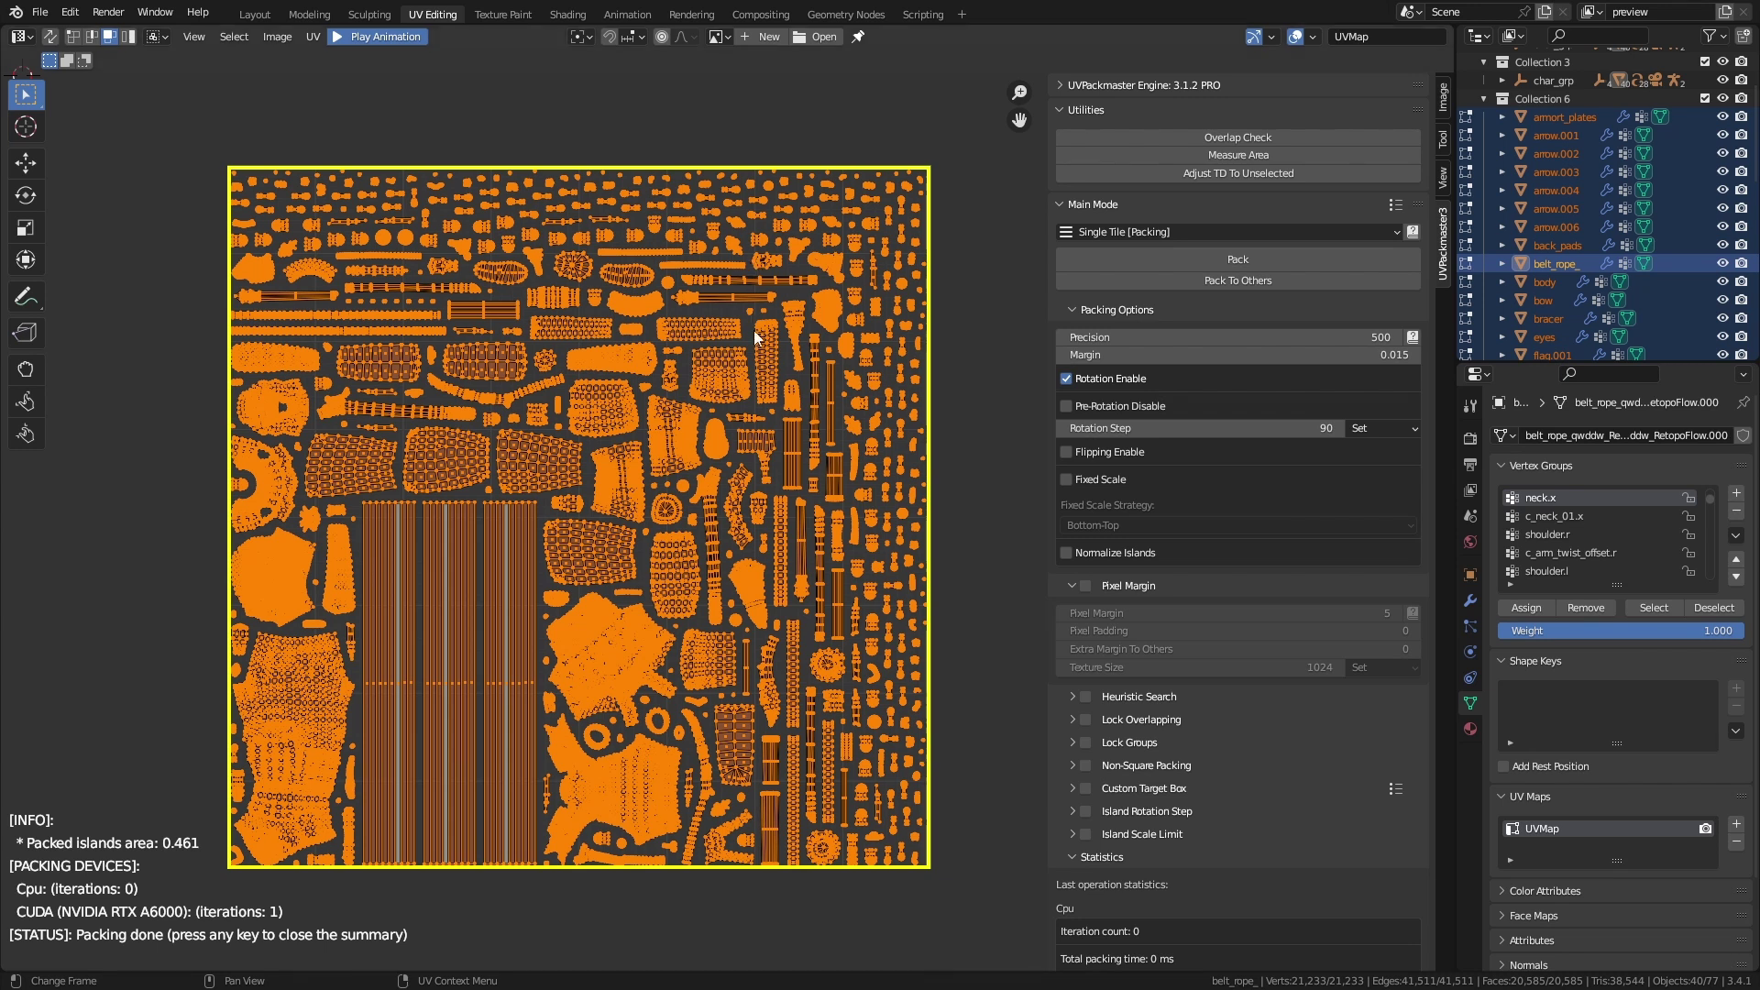
Step: Undo the last pack and repack all islands with Pre-Rotation Disable turned on
click(1064, 409)
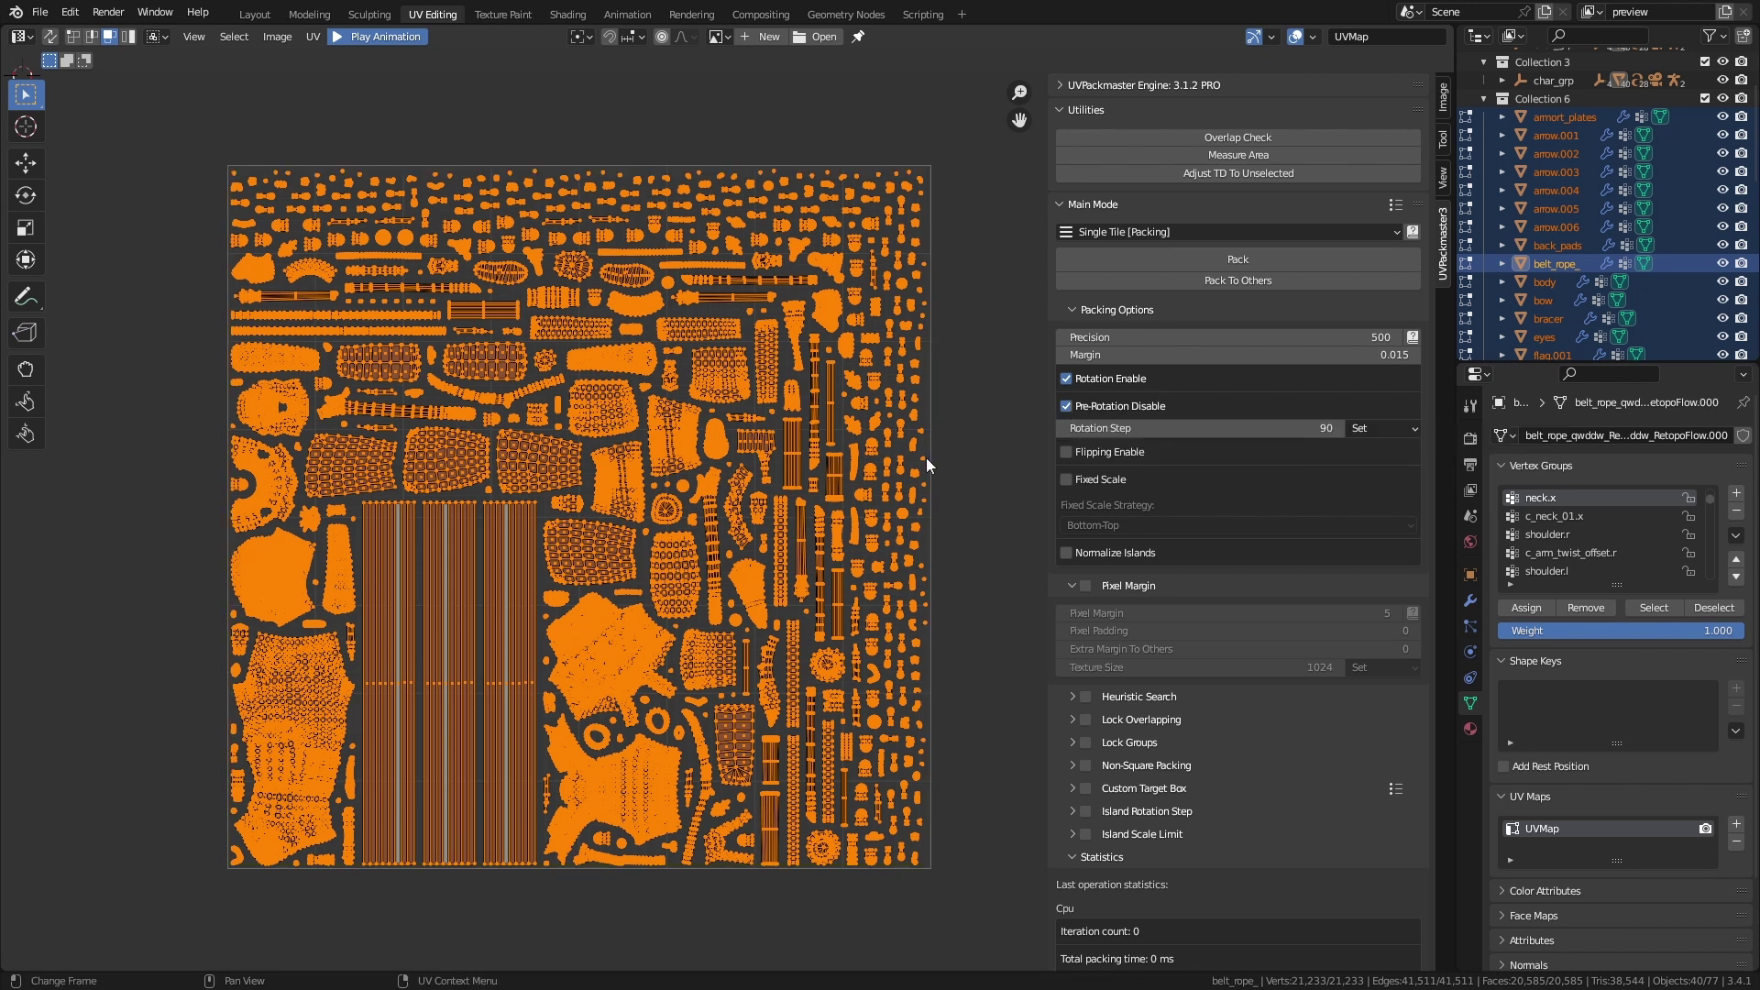
key(ctrl+z)
scroll(926, 458, down, 3)
middle_drag(812, 473, 838, 452)
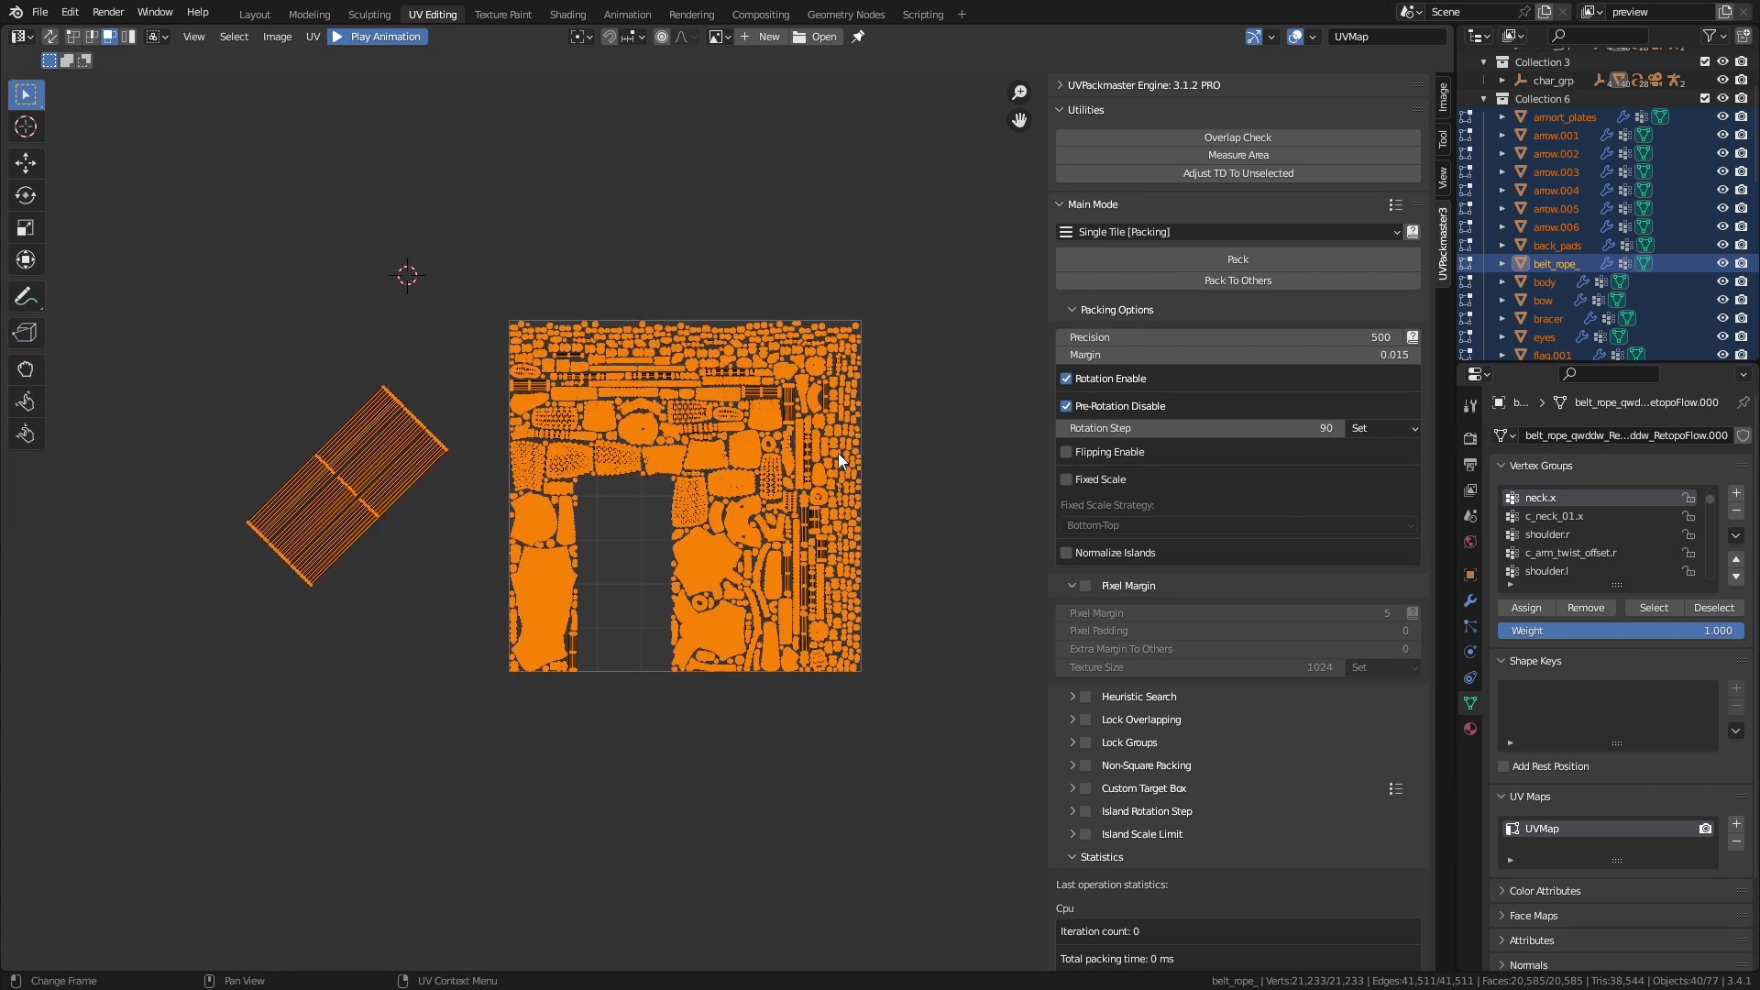
scroll(838, 453, up, 2)
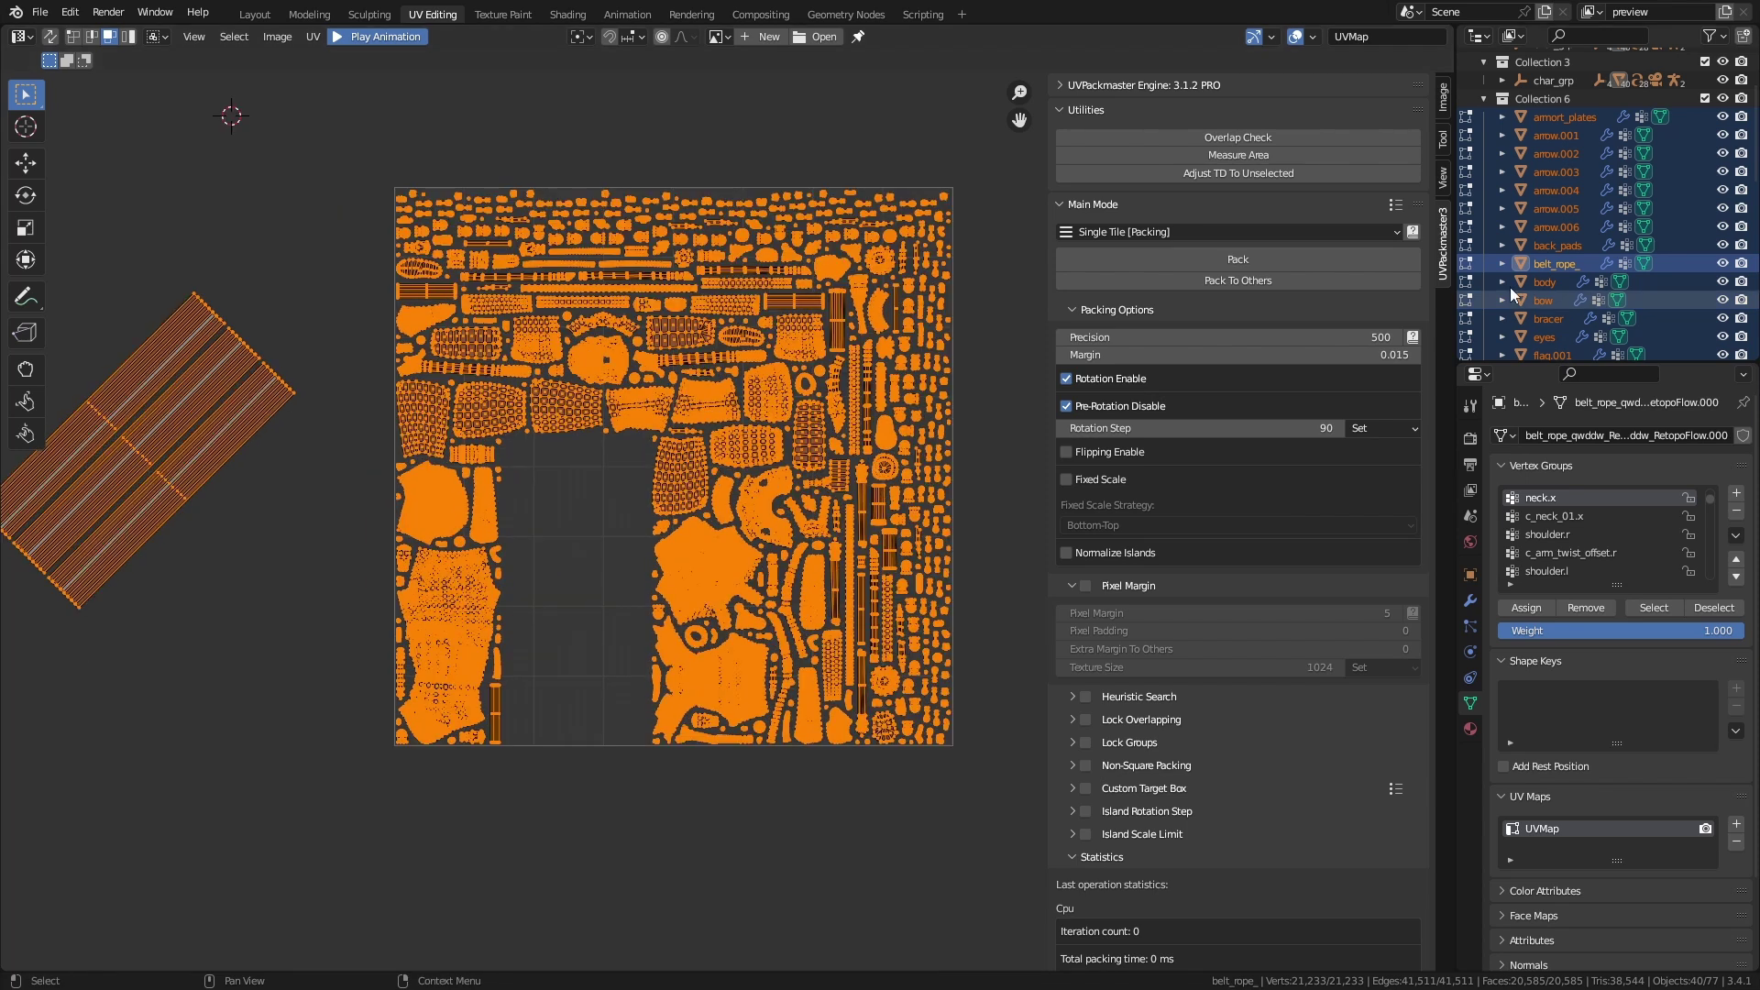
click(1309, 260)
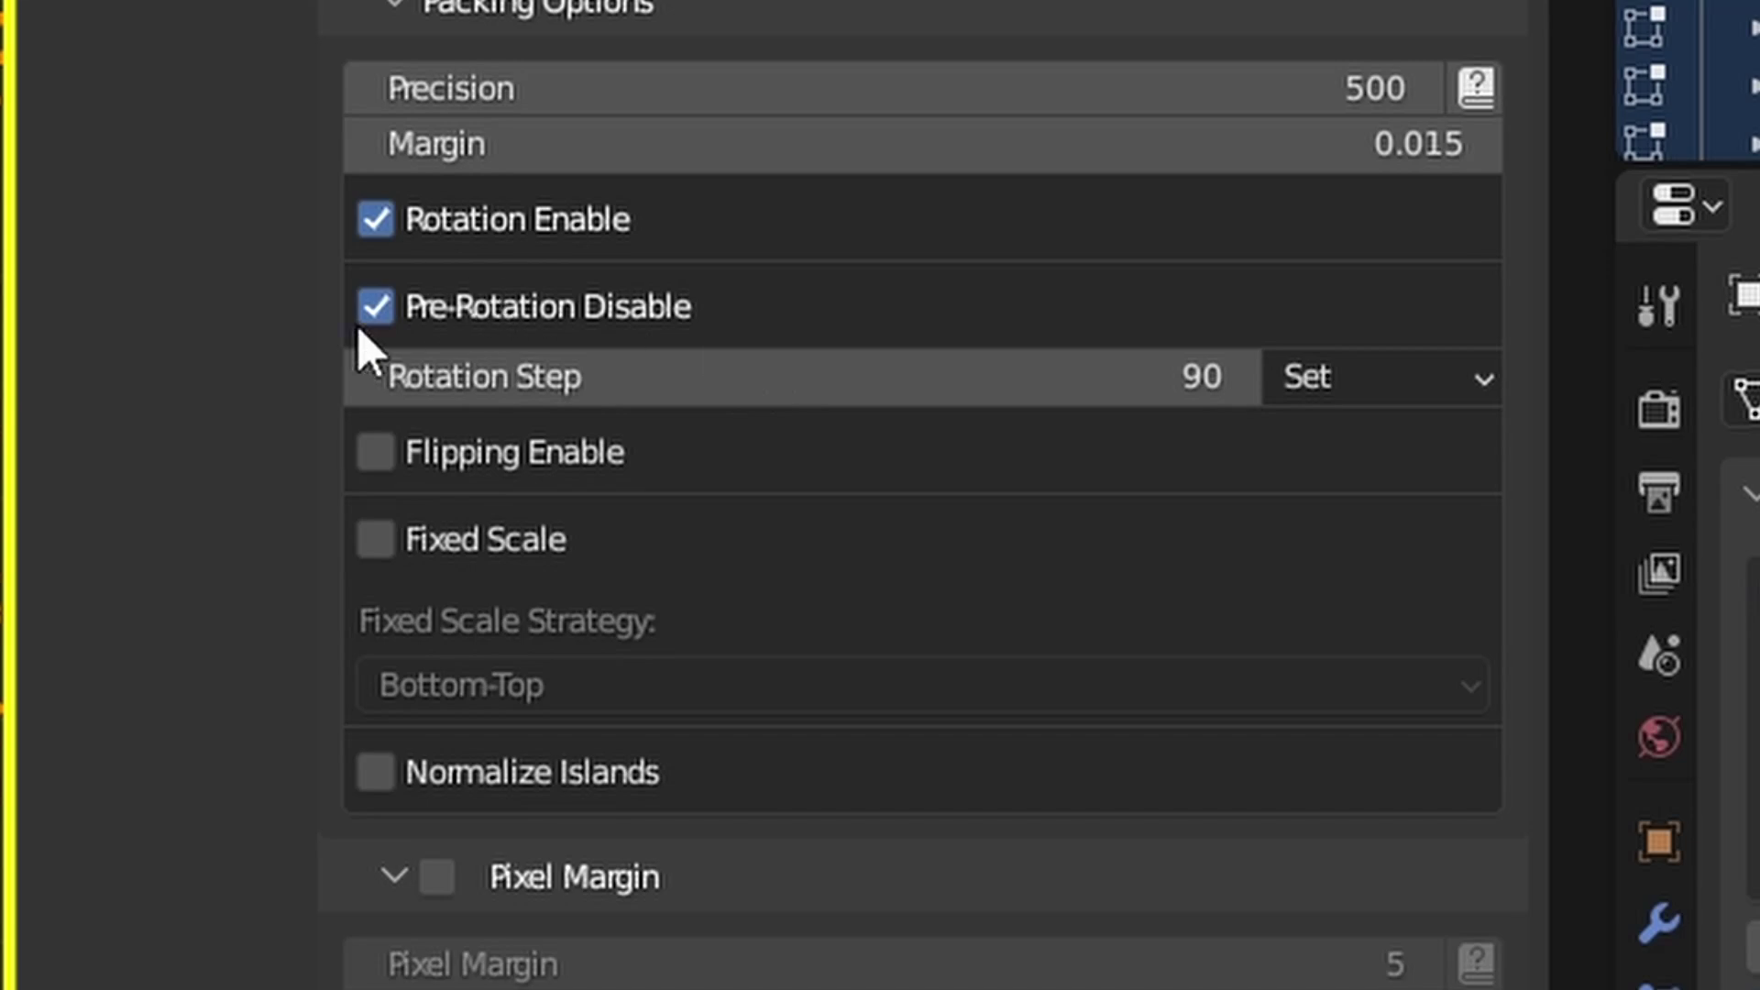
click(1068, 404)
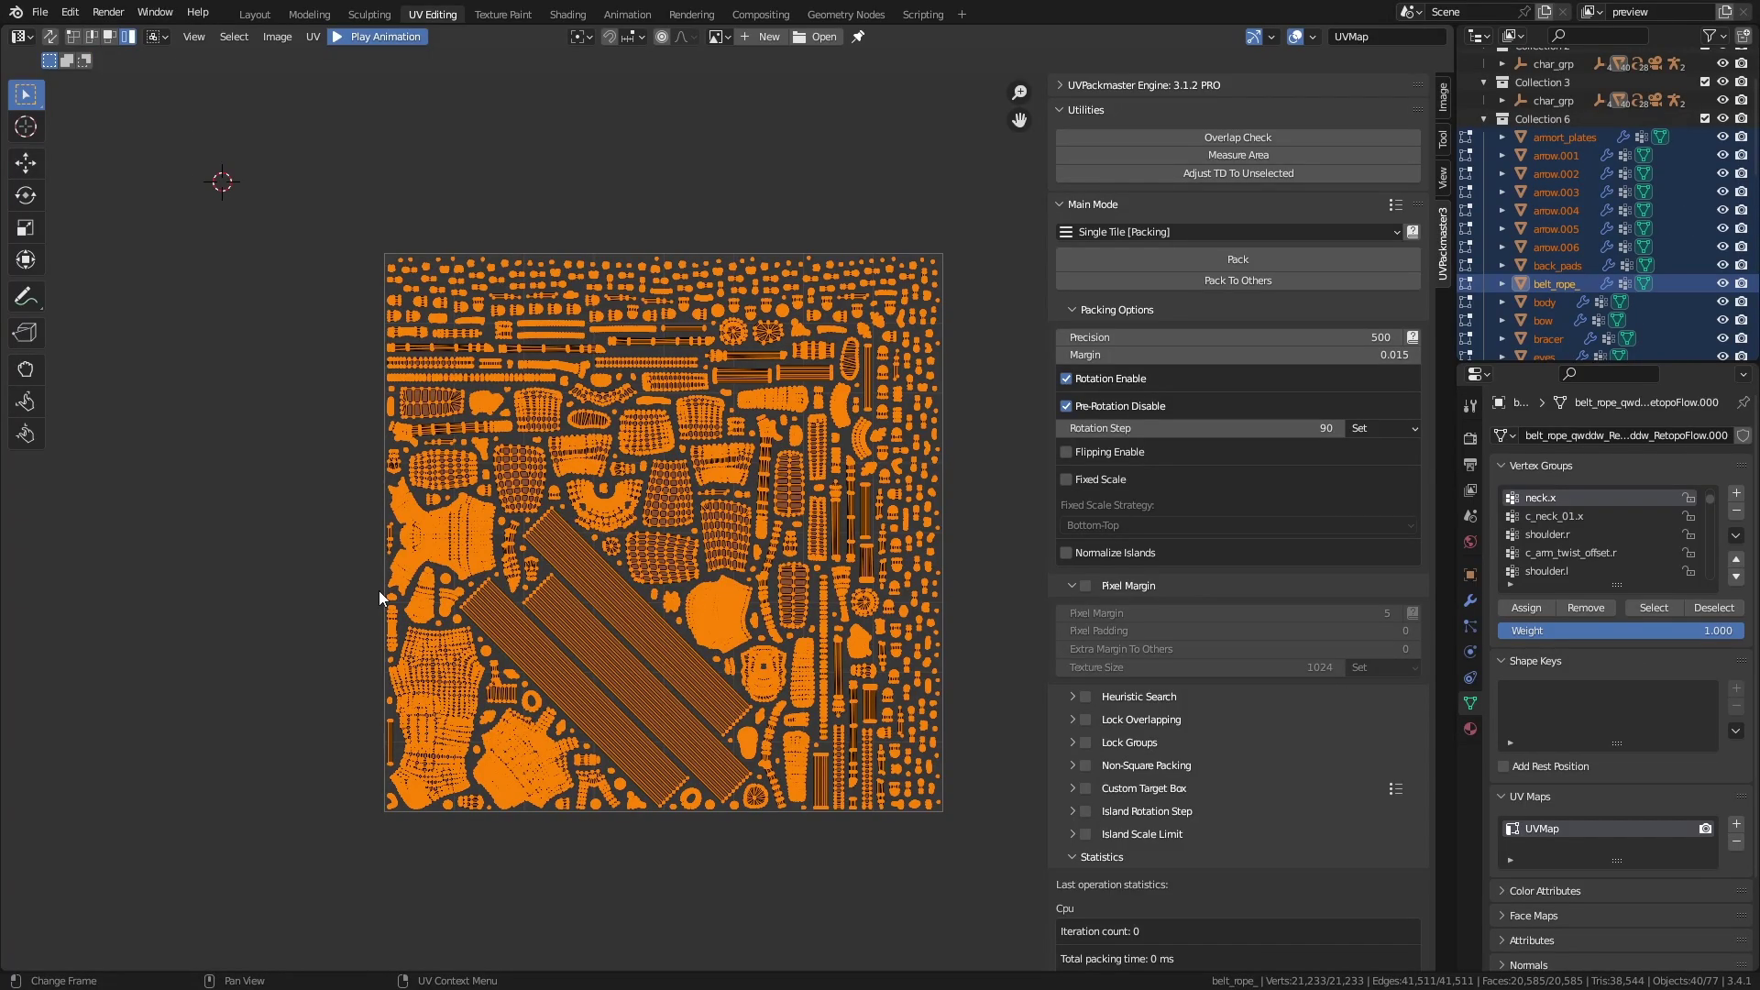
Step: Select the shirt-shaped island and move it below the UV tile, framing it in the view
click(460, 543)
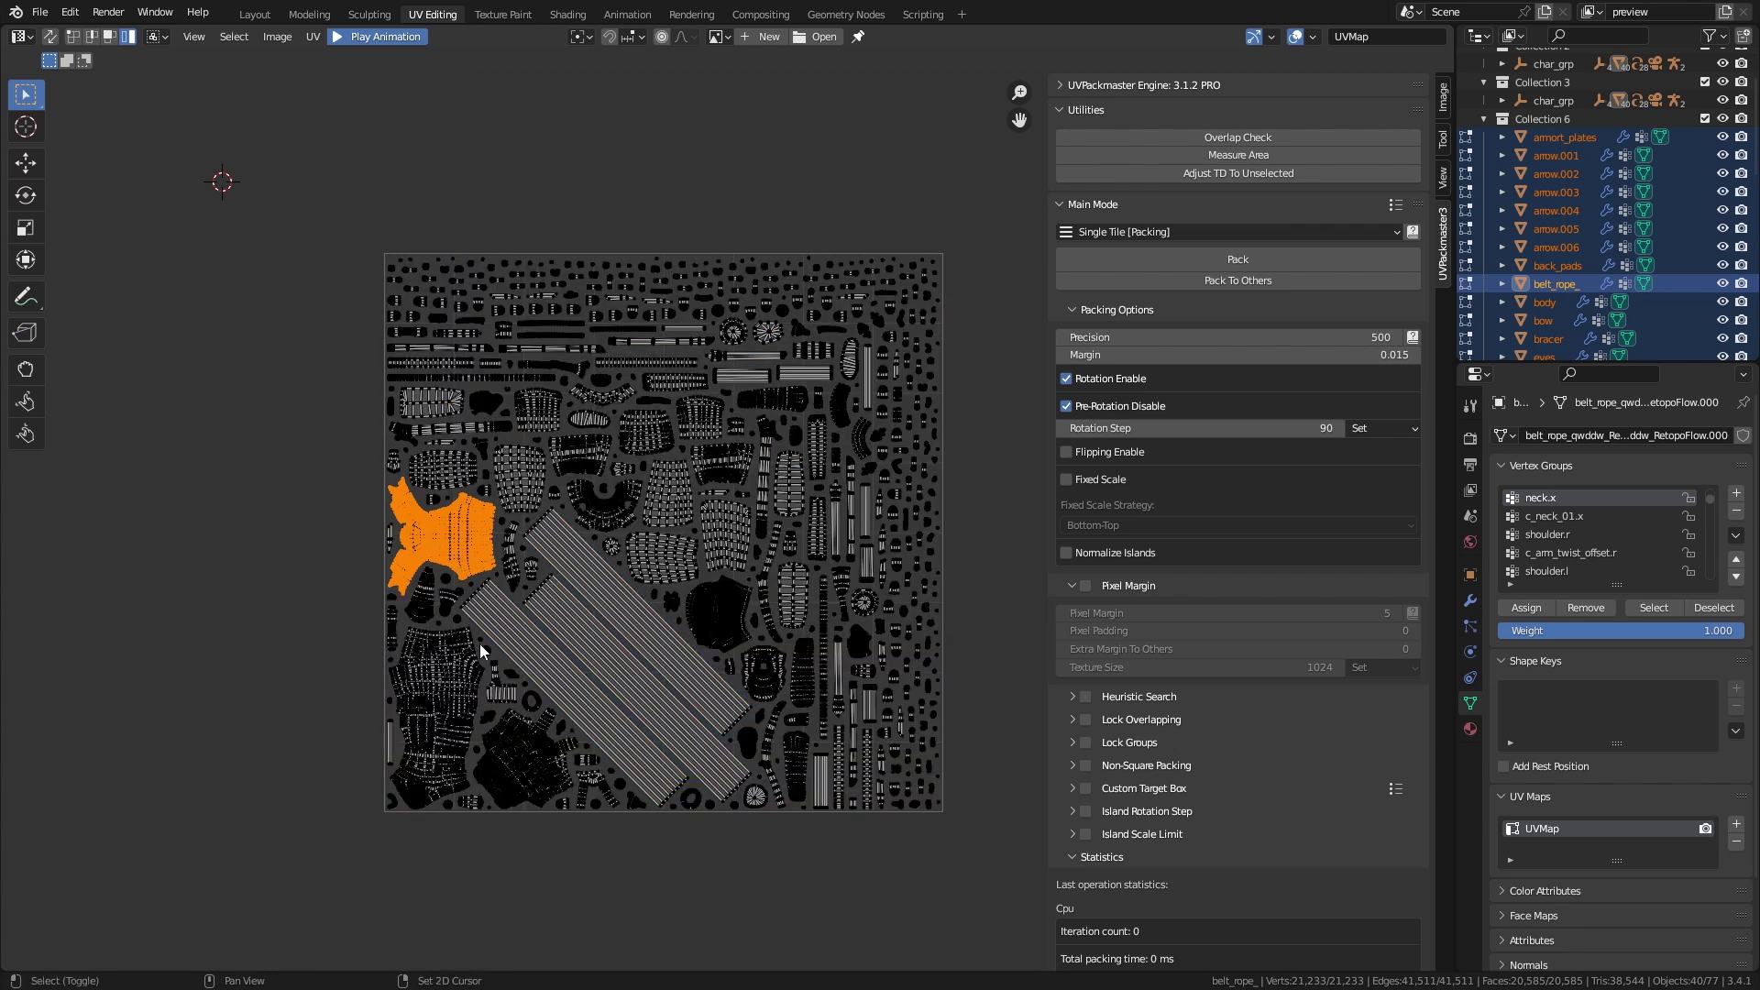
middle_drag(480, 644, 508, 515)
key(g)
click(558, 738)
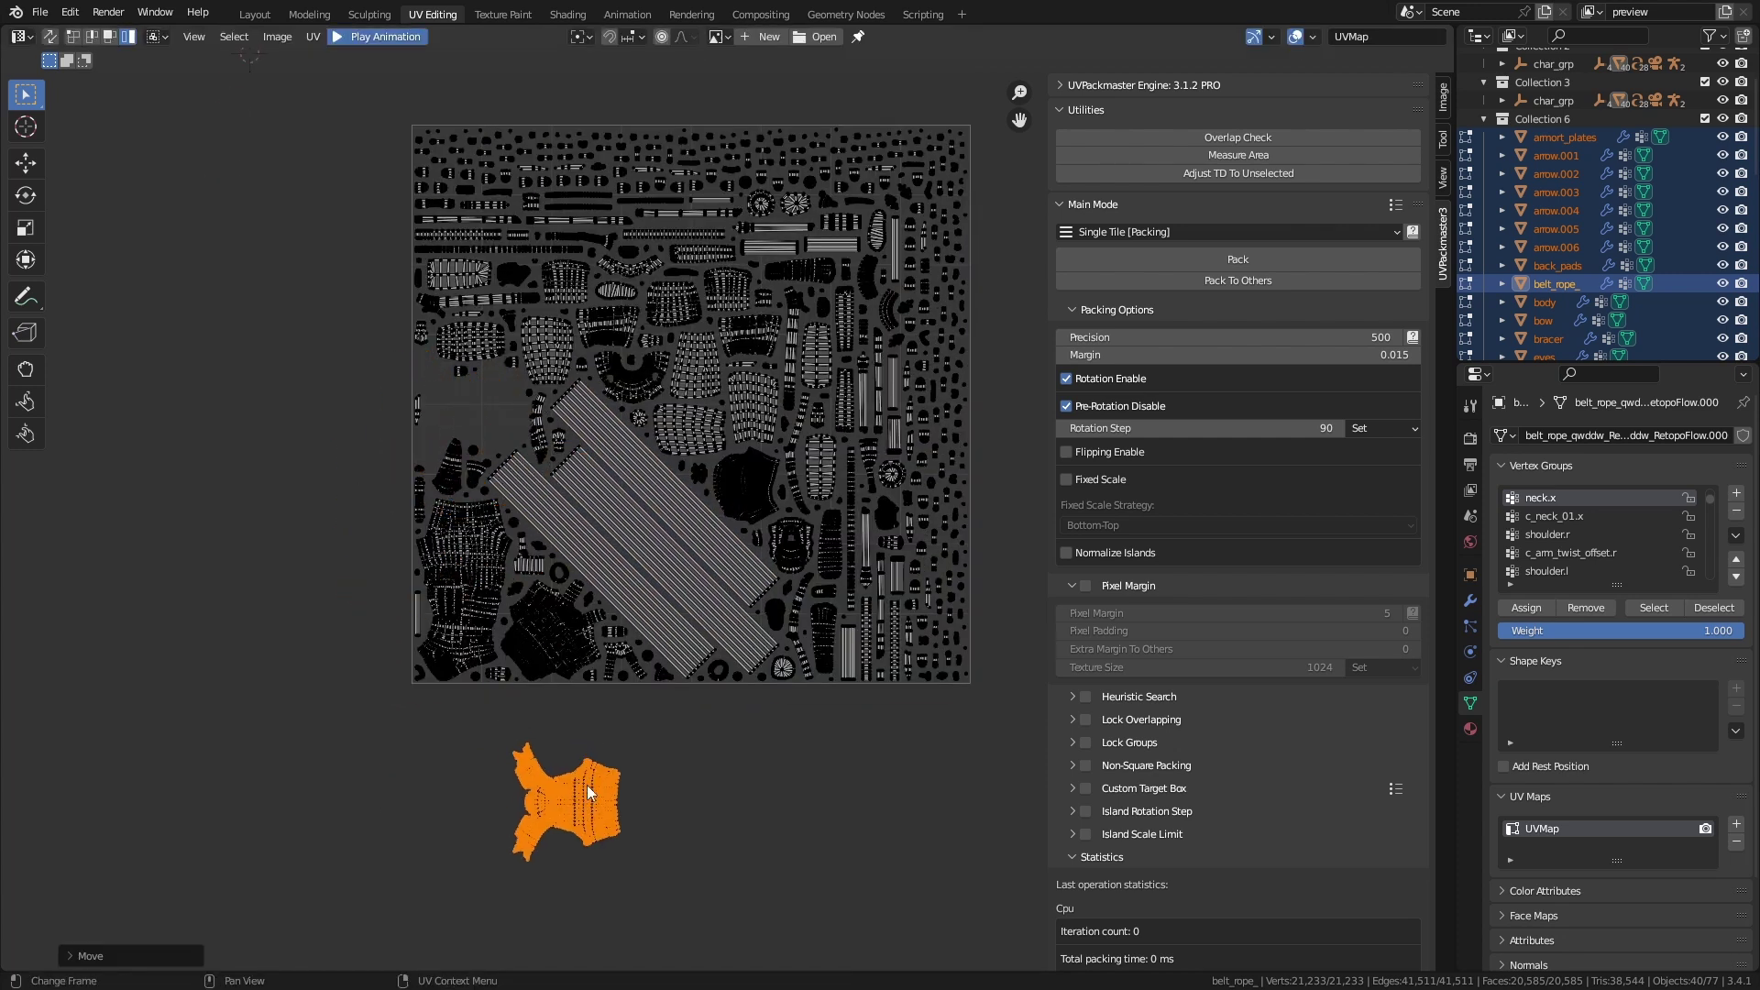
key(KP_Decimal)
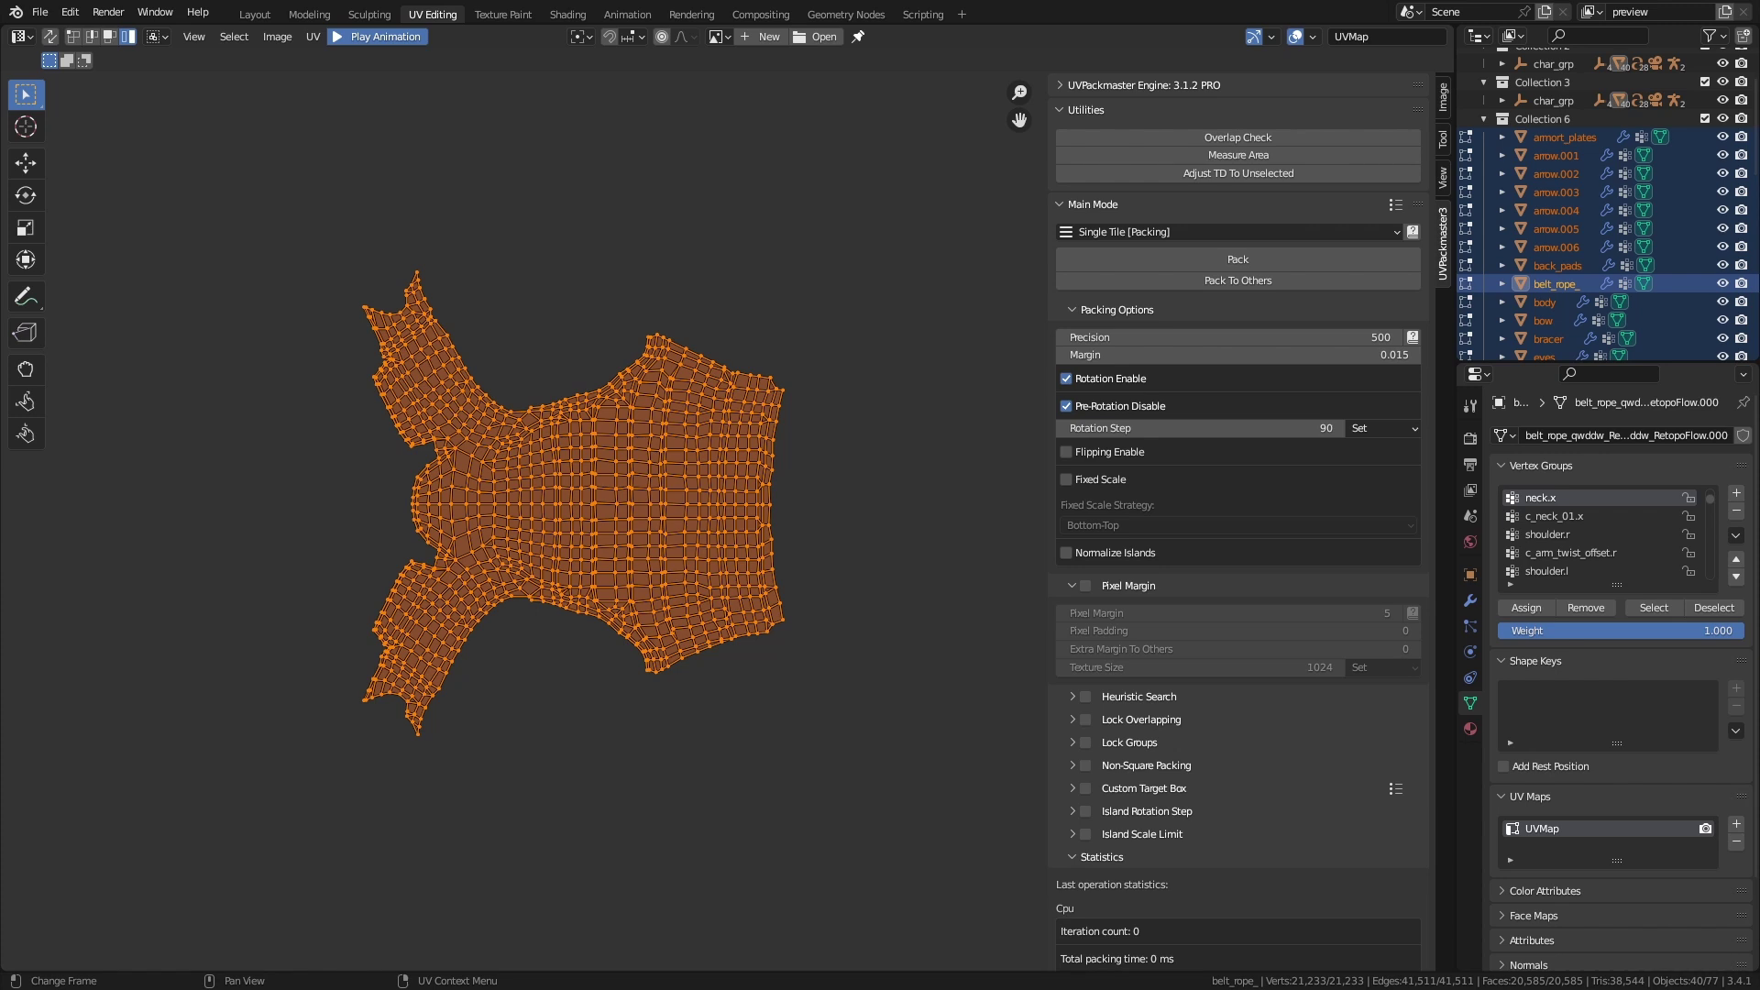
Step: Rotate the shirt-shaped island three times by 90 degrees
click(508, 723)
click(565, 580)
text(r90)
key(Return)
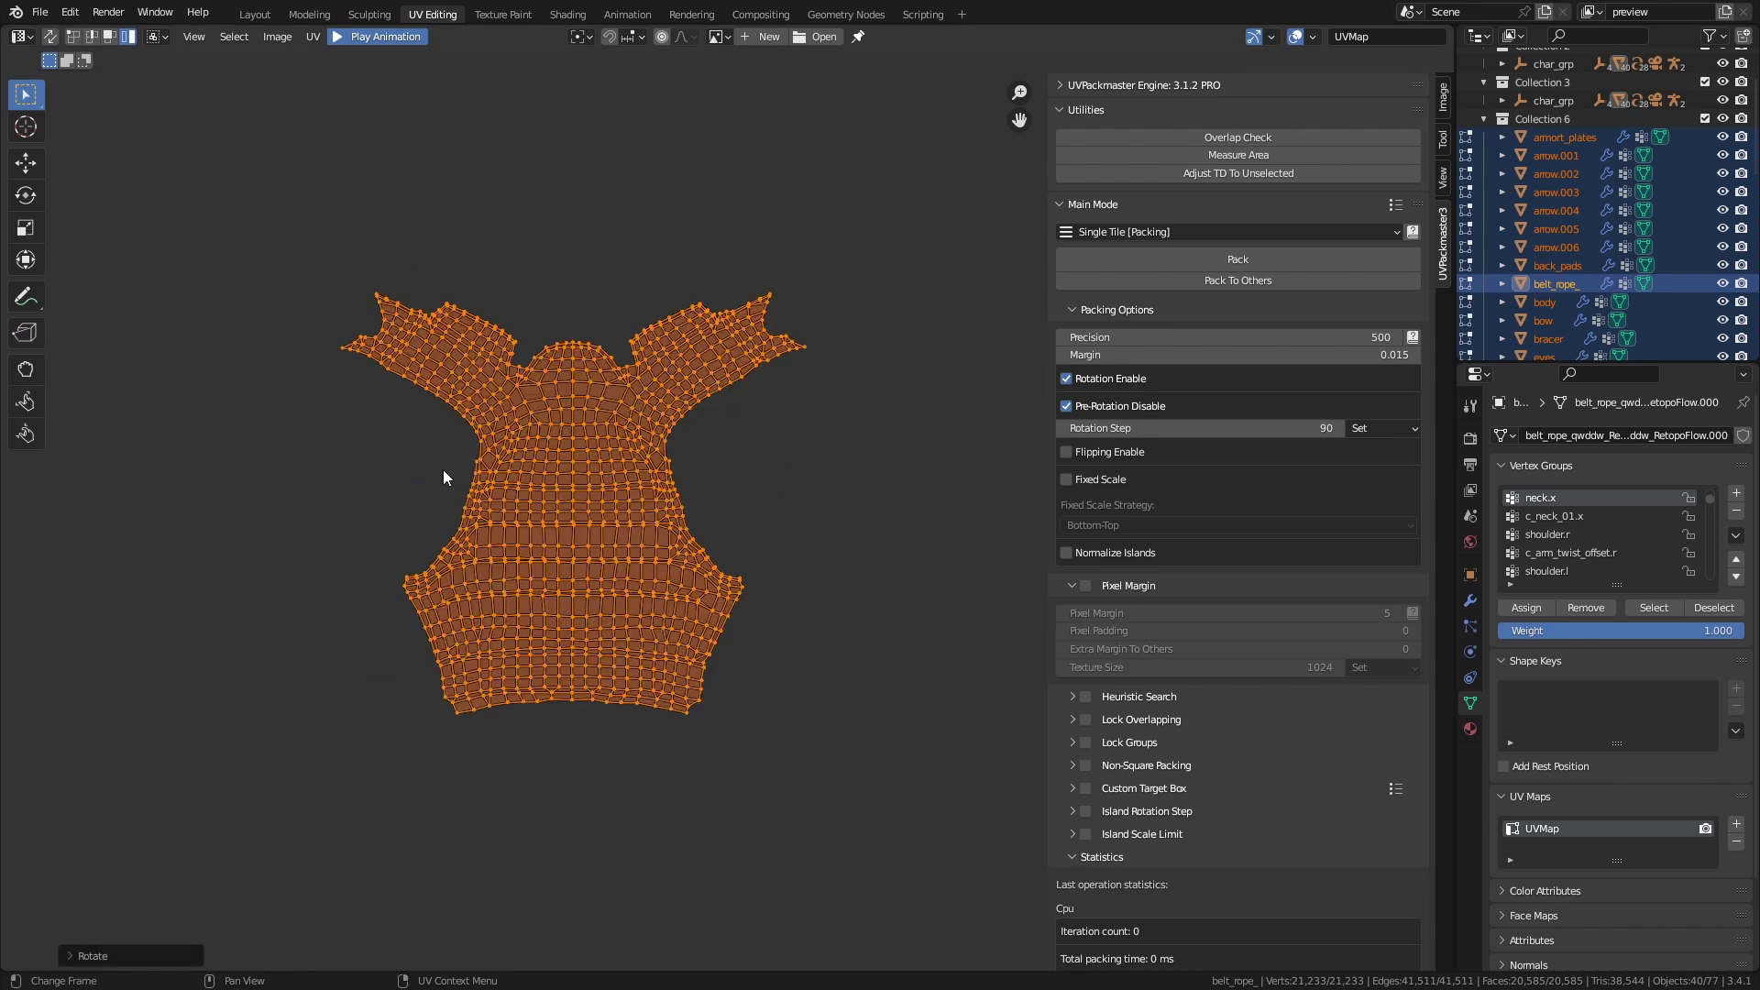
text(r90)
key(Return)
text(r90)
key(Return)
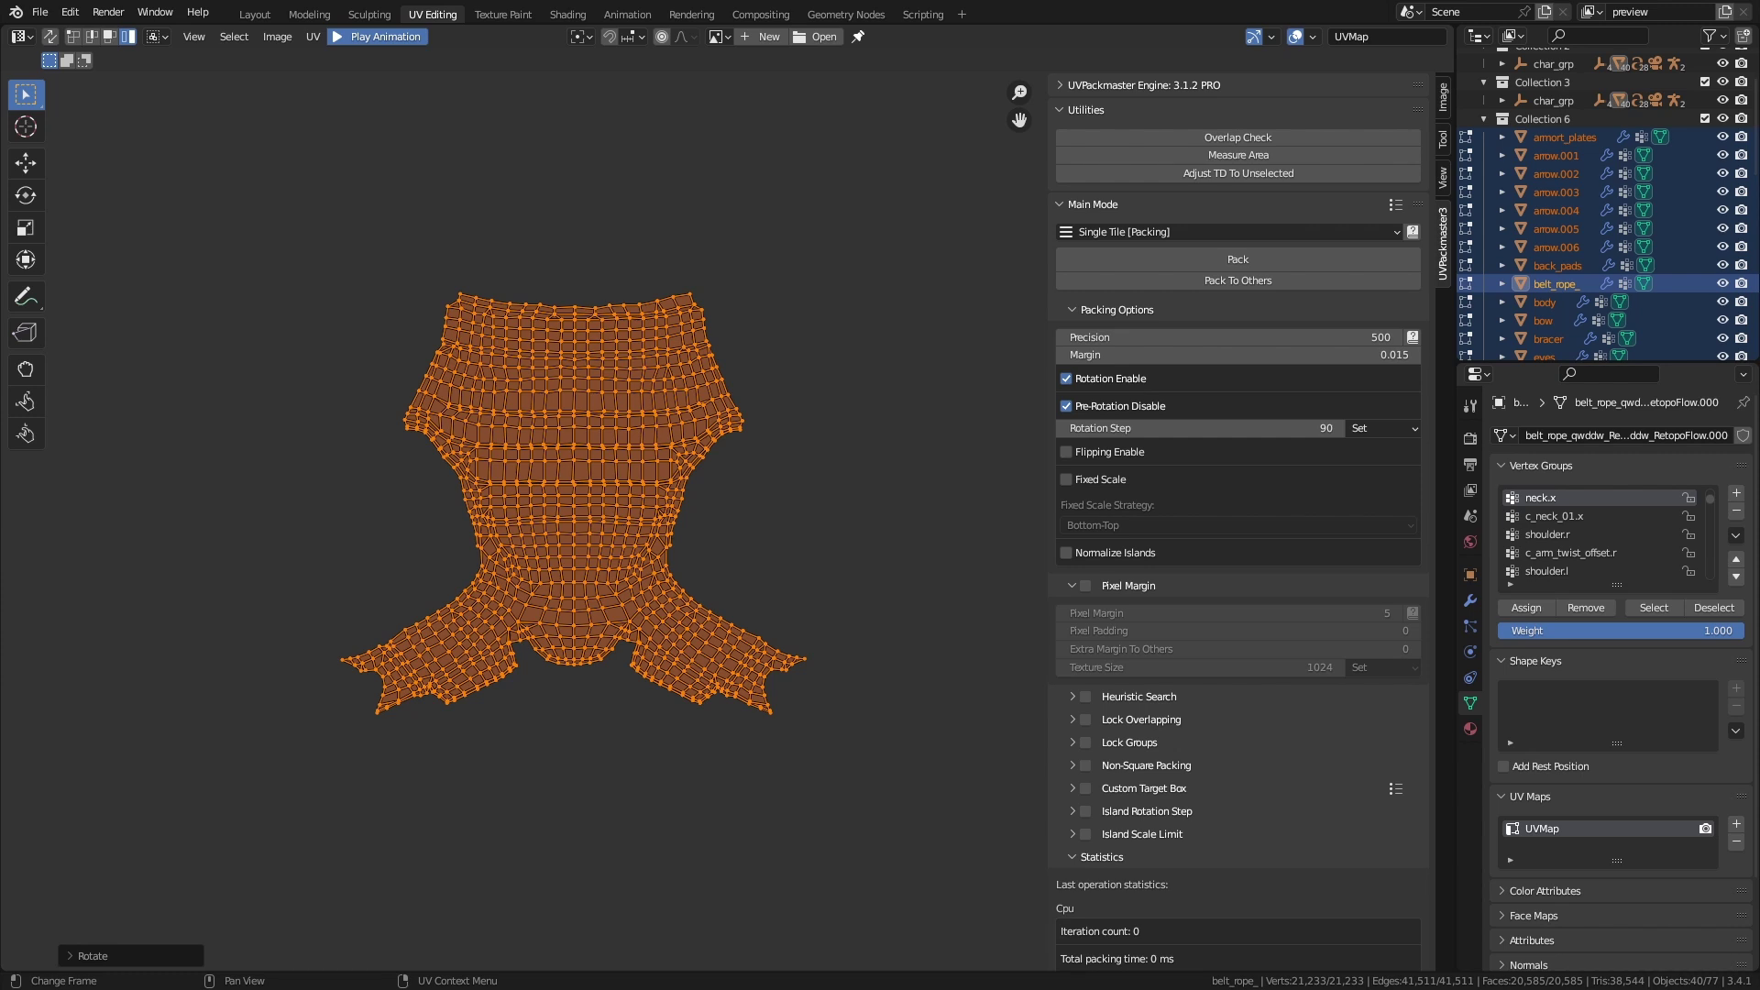
Step: Set the Rotation Step to 45 and replace it with the preset value 10
click(1287, 428)
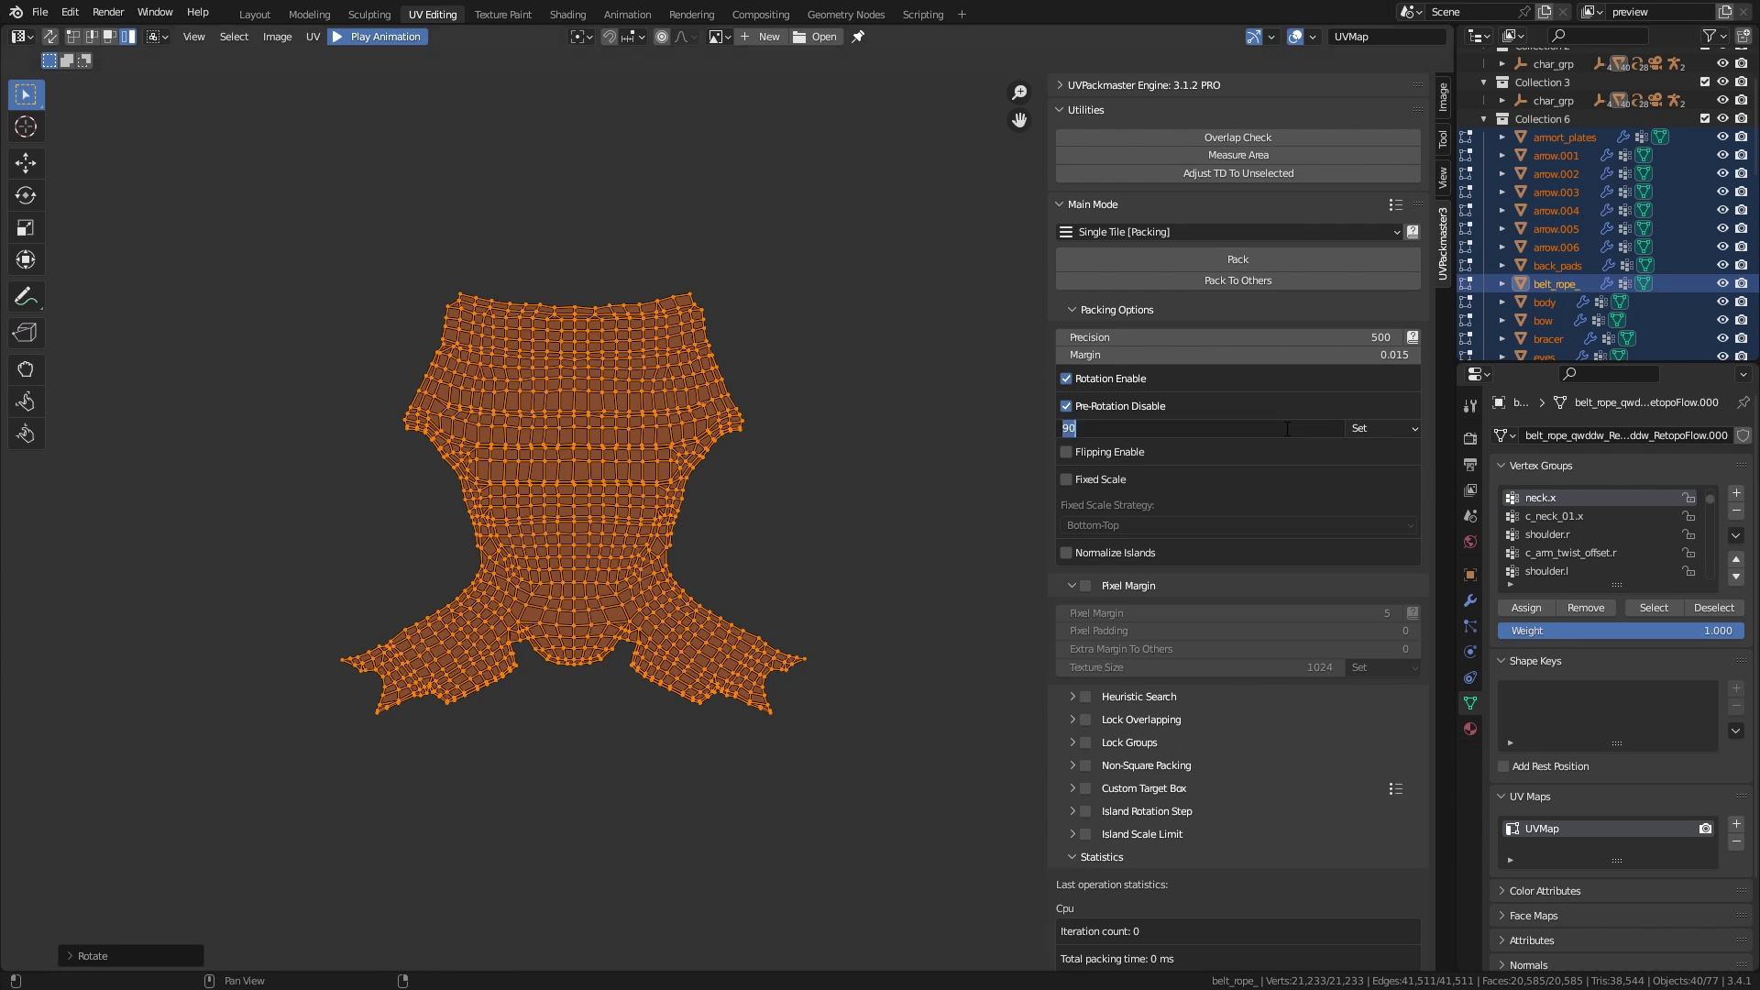
text(45)
key(Return)
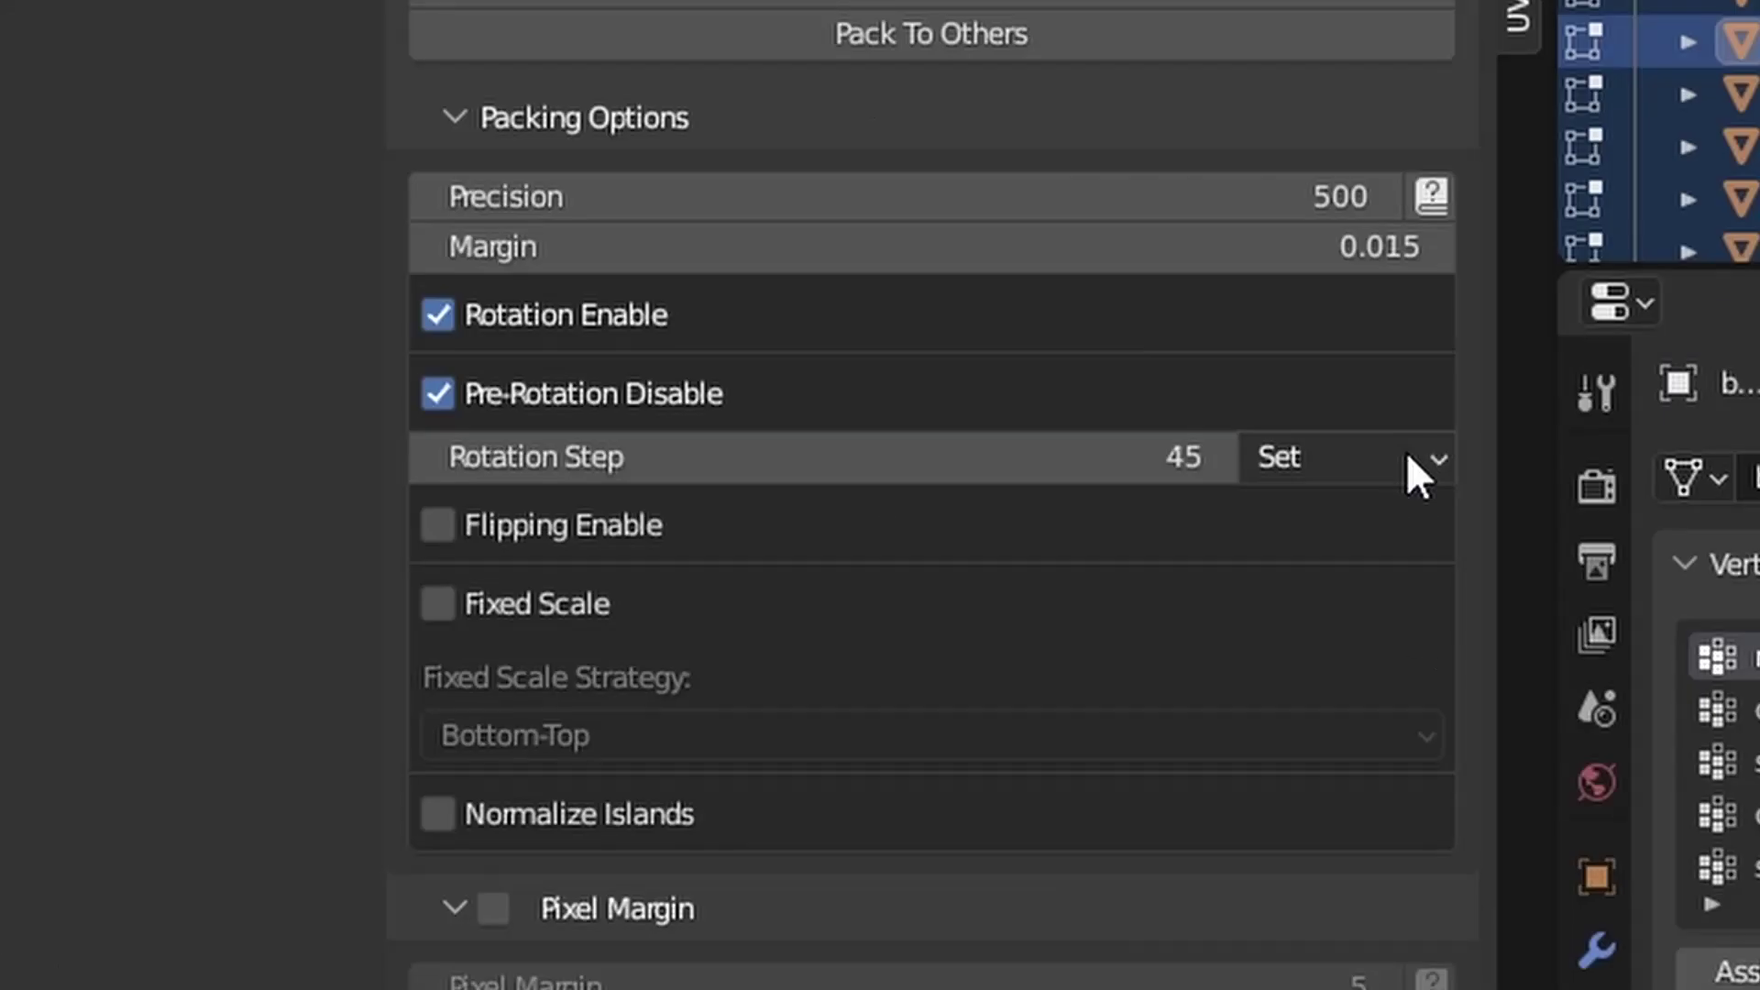
click(1416, 475)
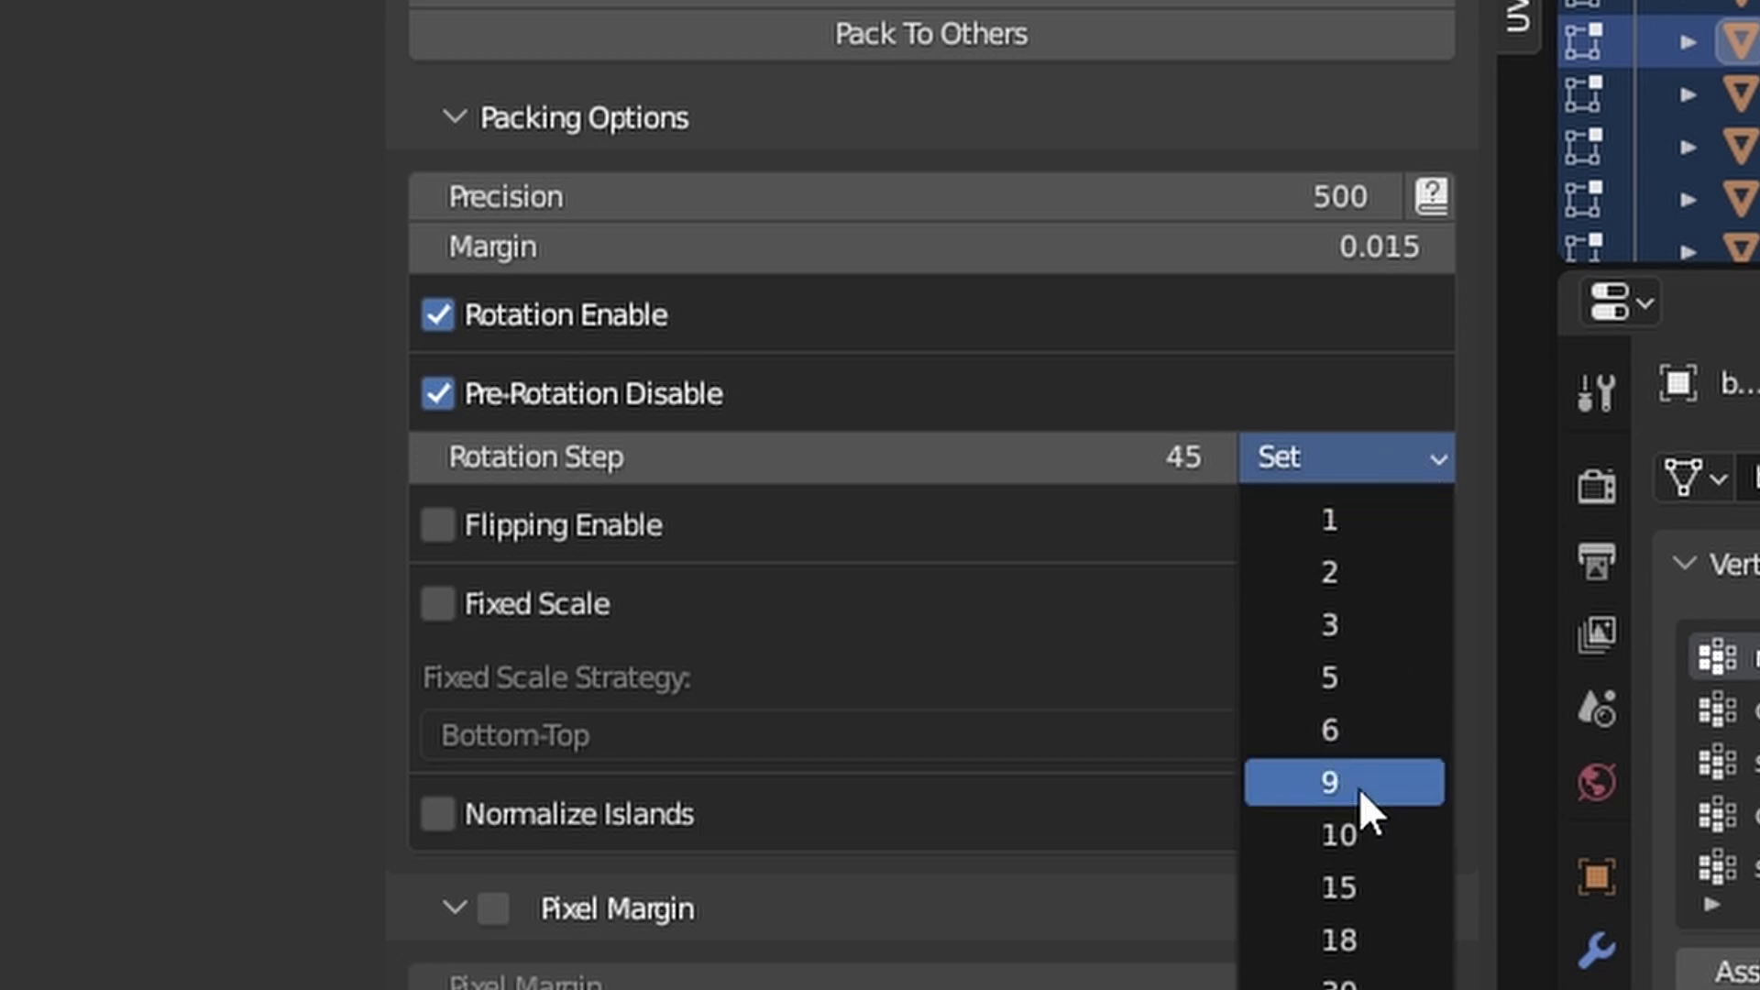
click(1359, 830)
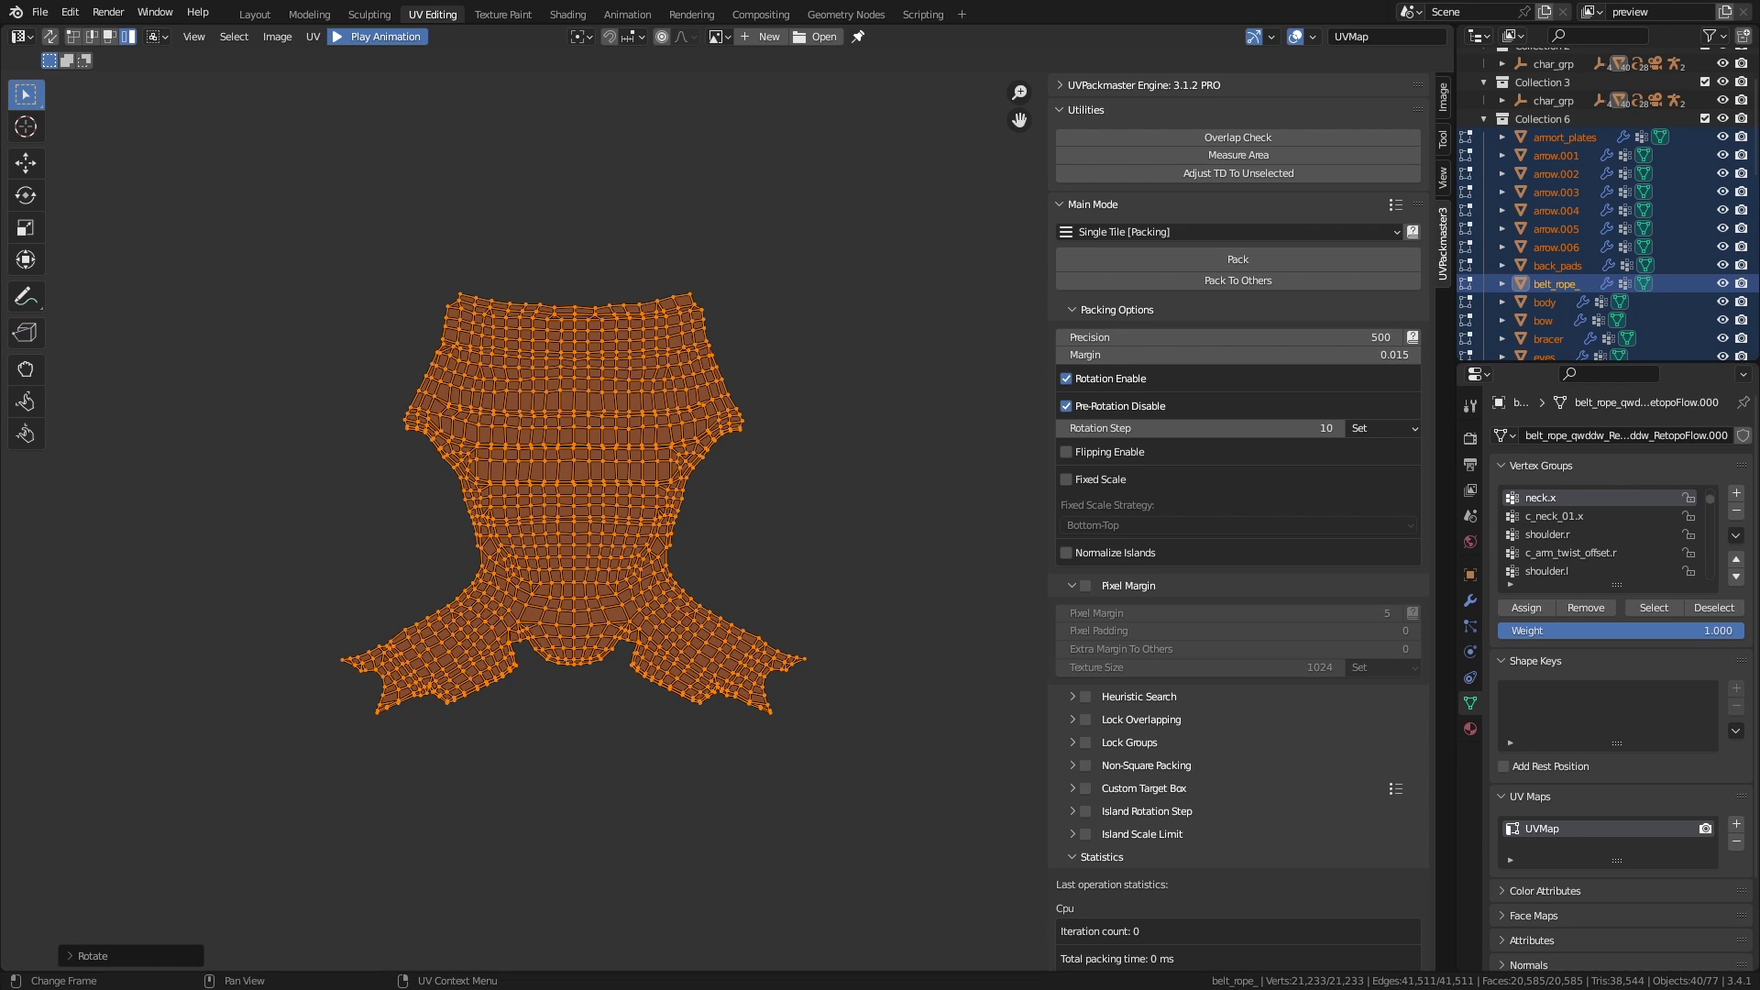
Step: Select all islands and pack them with the Rotation Step of 10
scroll(811, 493, down, 5)
key(a)
middle_drag(623, 690, 575, 705)
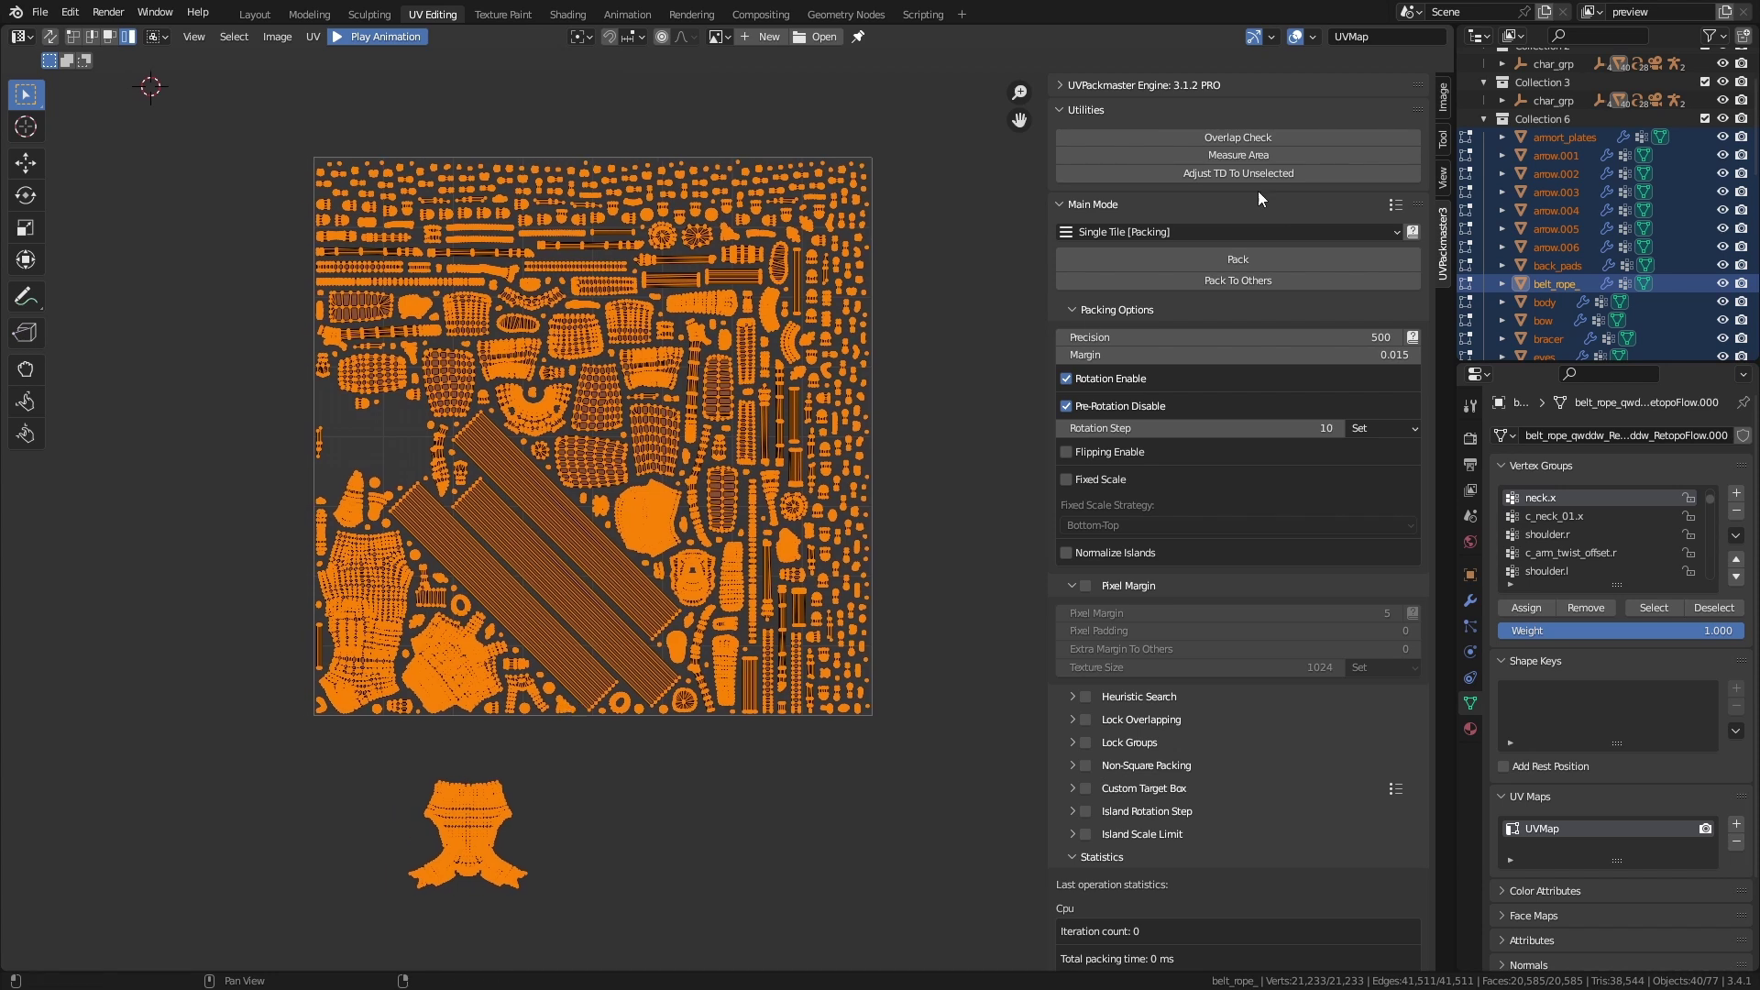
click(1244, 258)
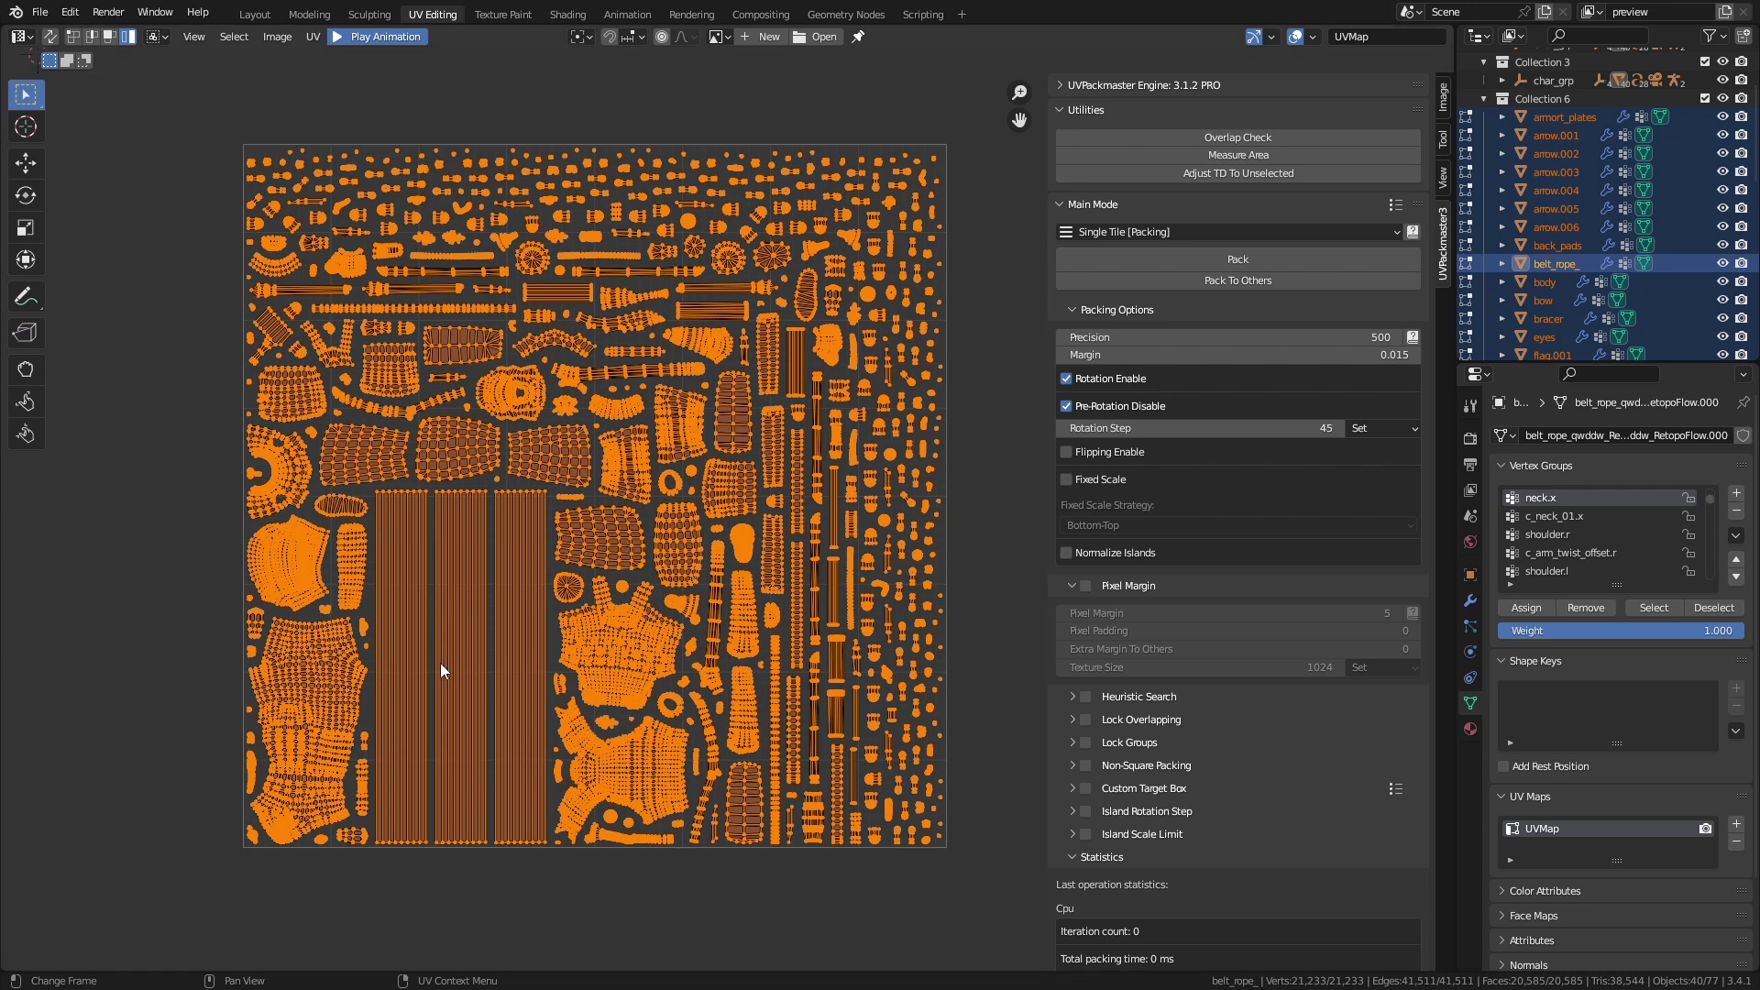
Step: Mirror the single curved, leaf-shaped island along X with a scale of -1 and toggle Flipping Enable
scroll(516, 535, up, 10)
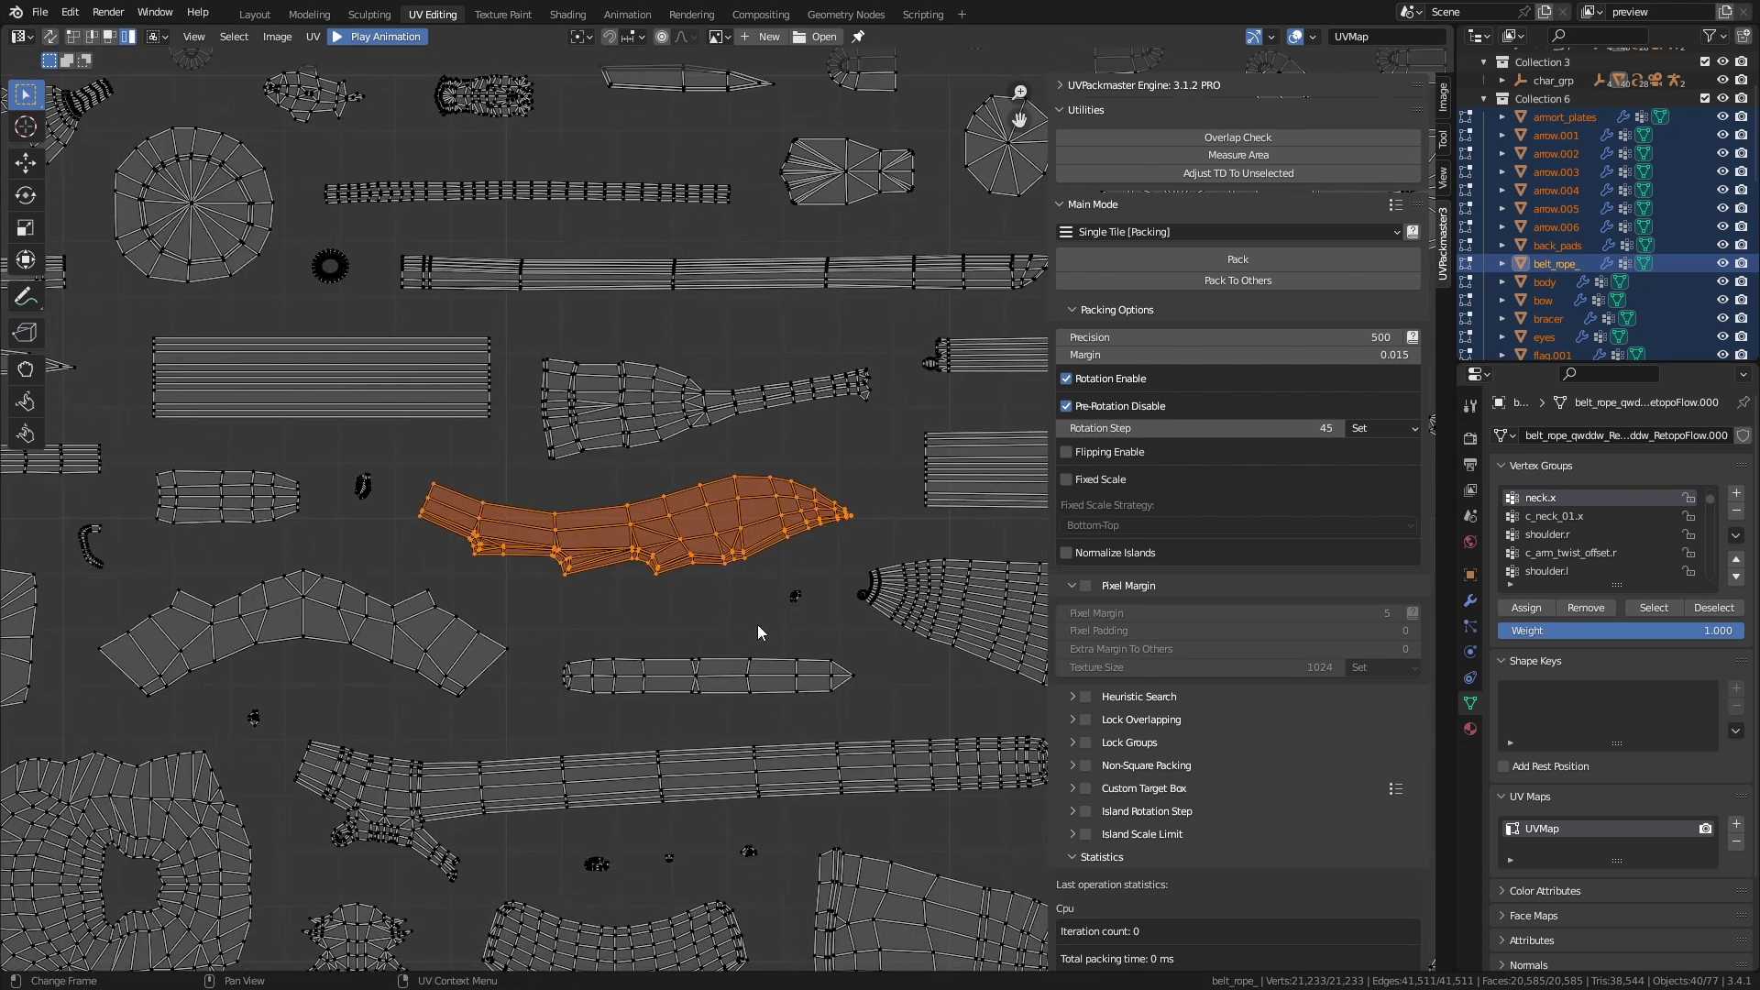
key(s)
text(x)
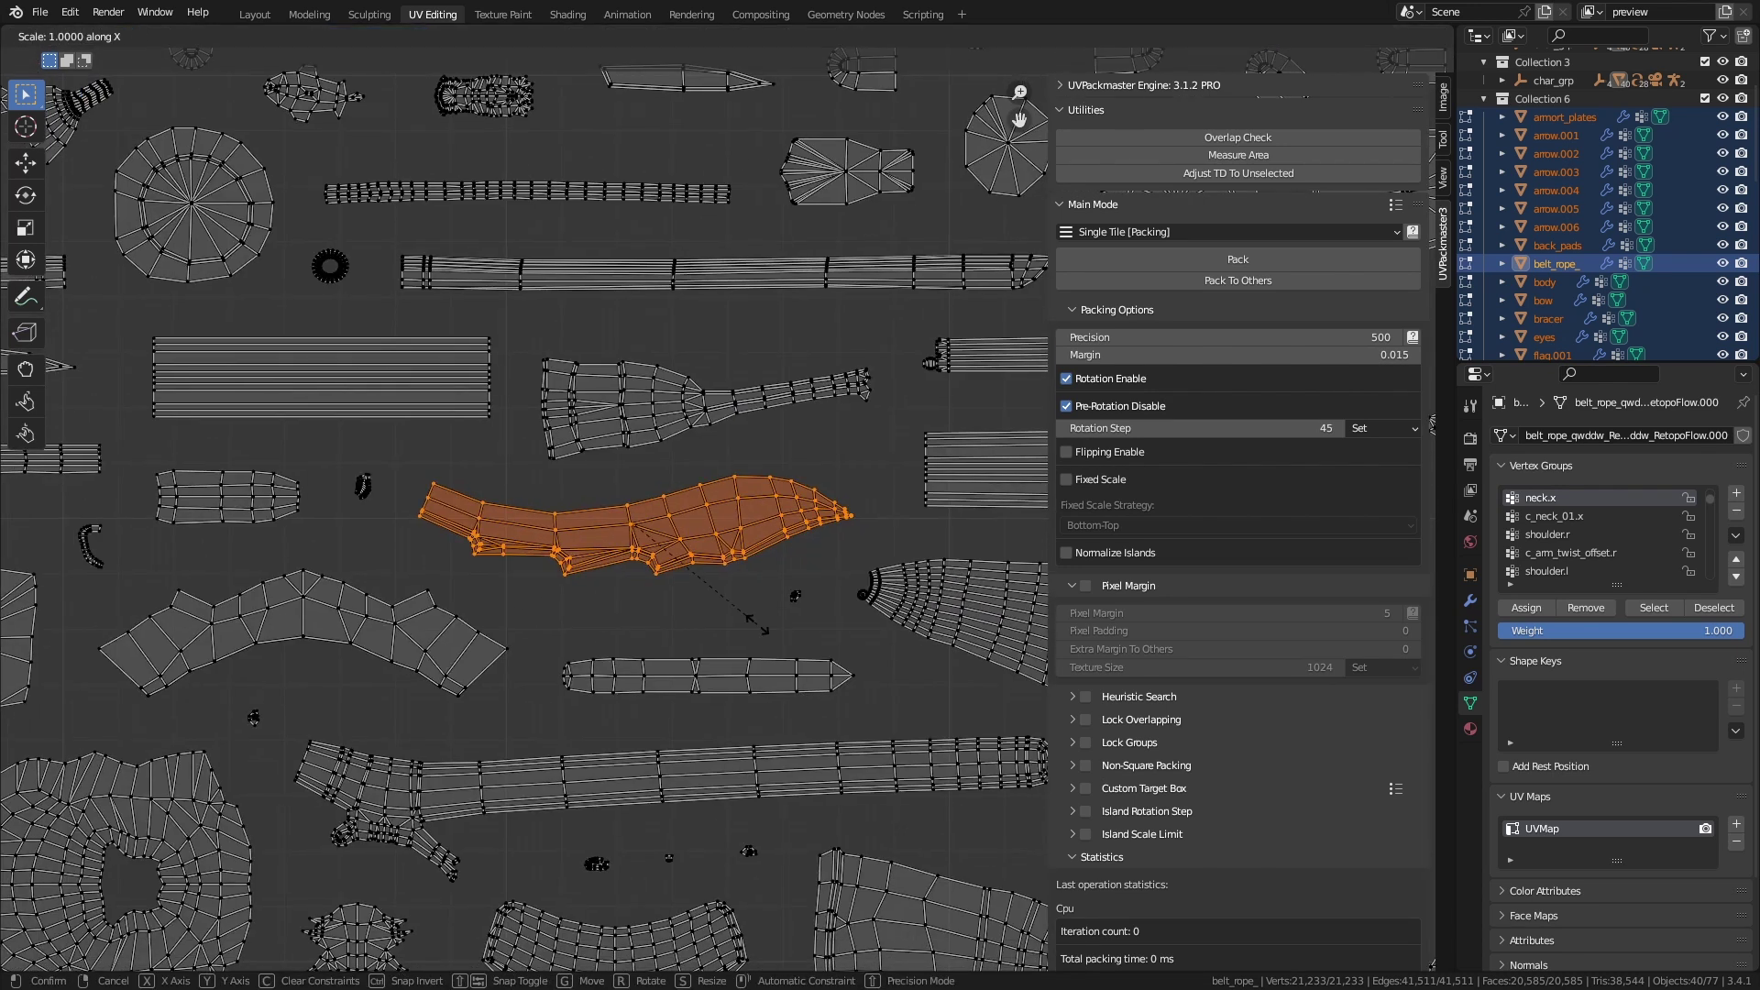
text(-1)
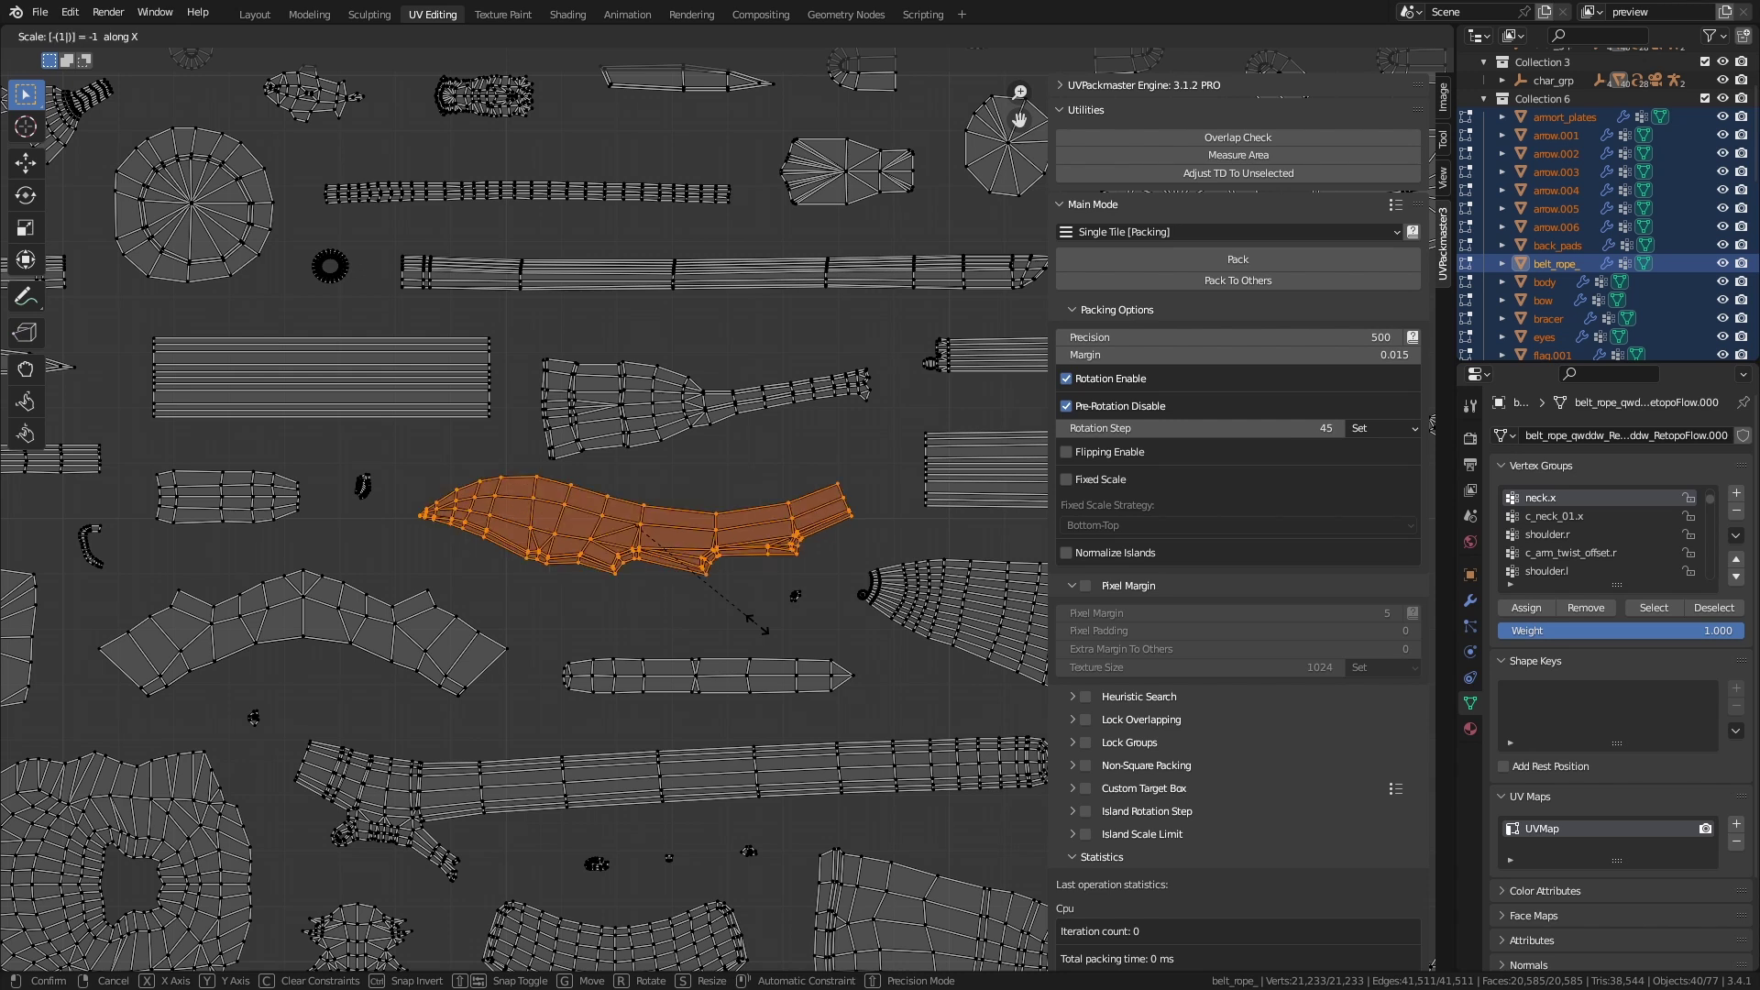
key(Return)
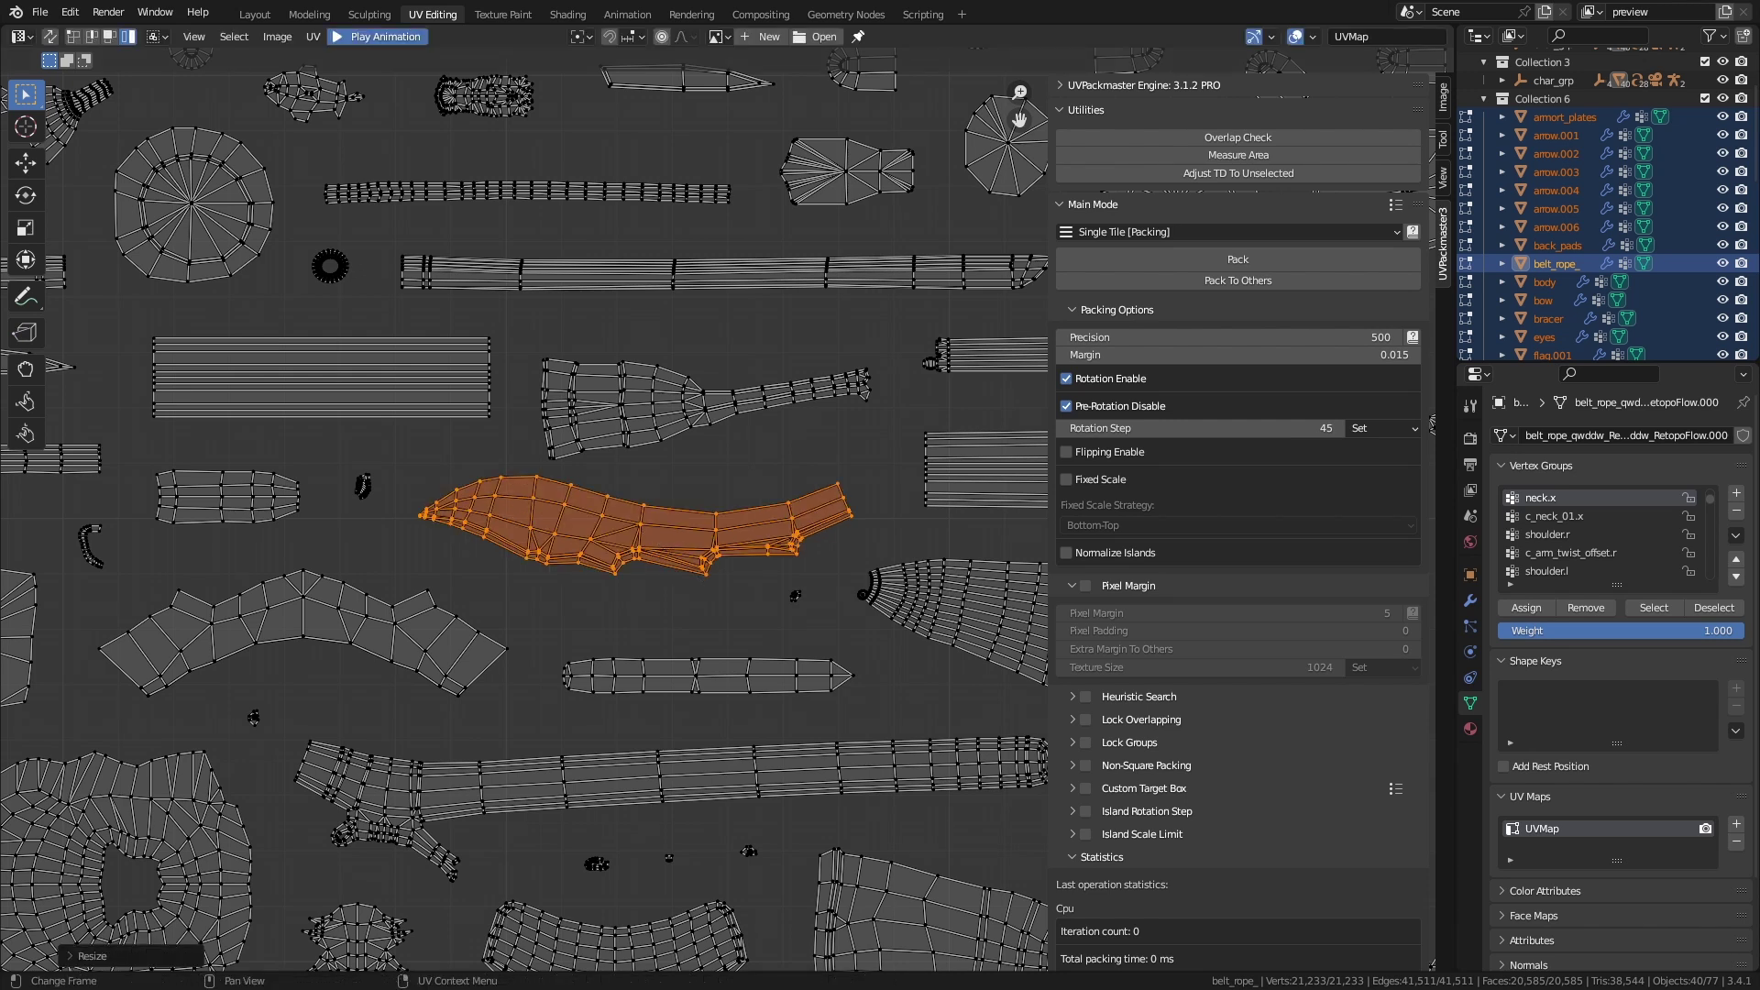
click(1066, 451)
Step: Select all islands, scale them by 0.9 and repack them with Fixed Scale turned off
scroll(642, 610, down, 7)
middle_drag(642, 610, 534, 400)
key(a)
text(s)
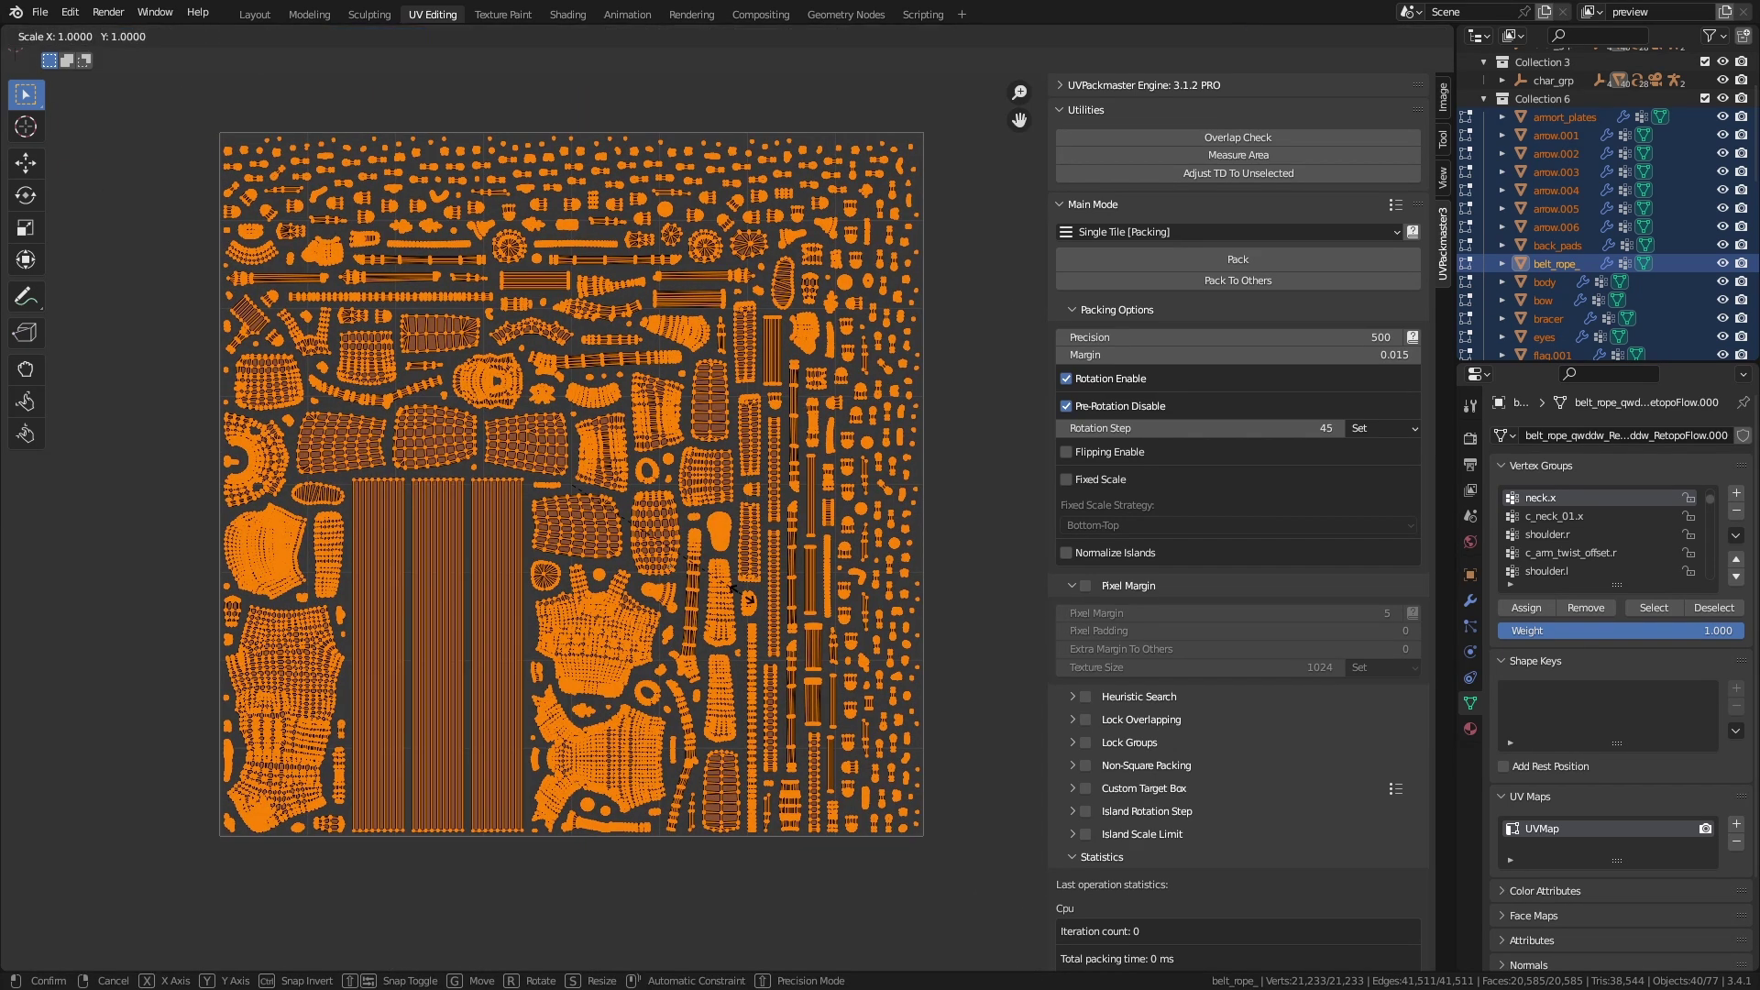
text(.9)
key(Return)
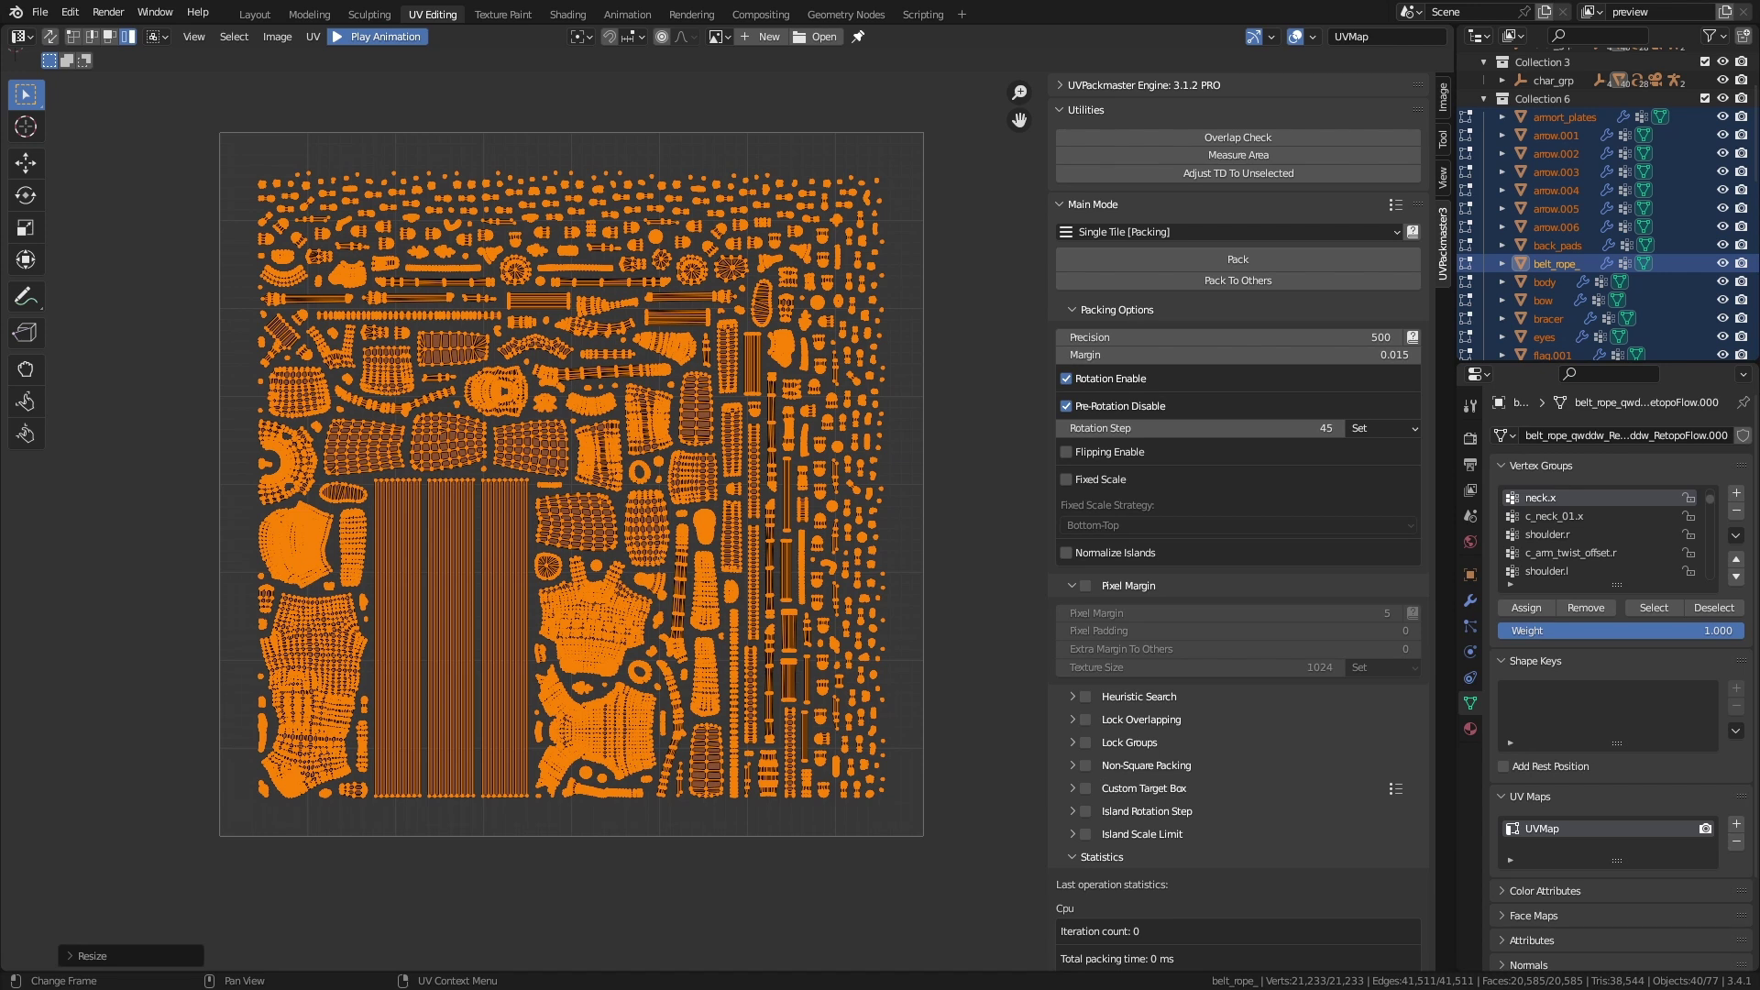
click(1116, 261)
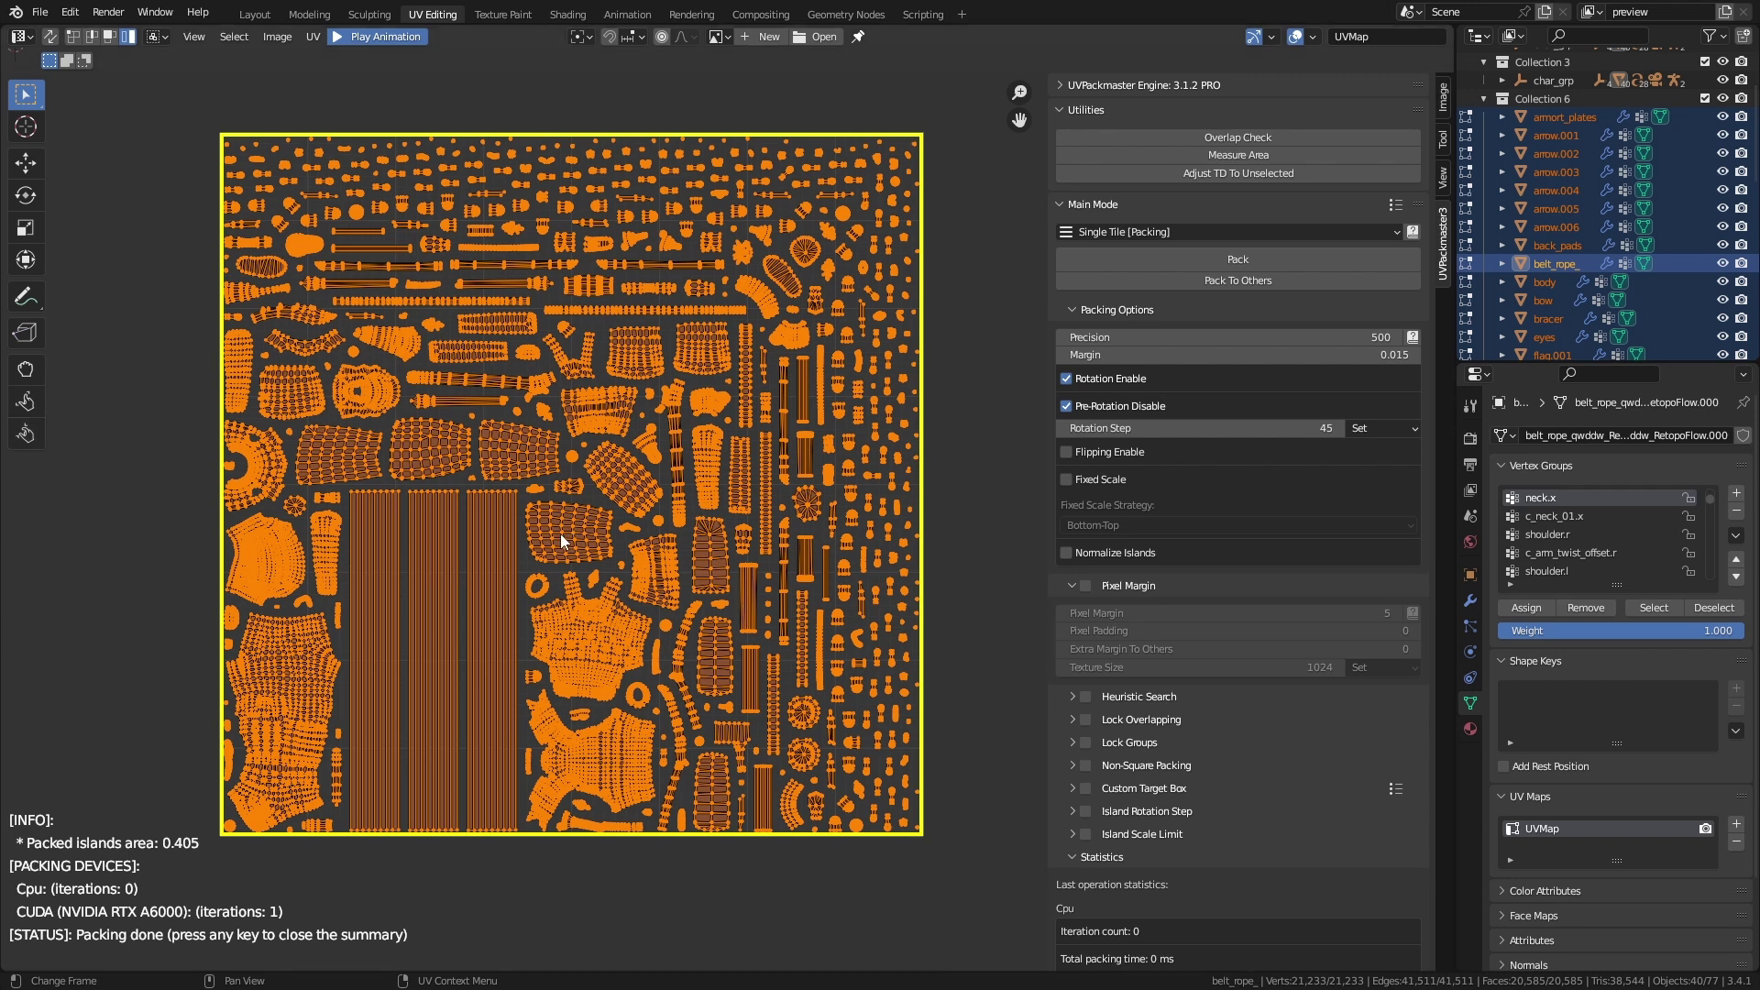
key(ctrl)
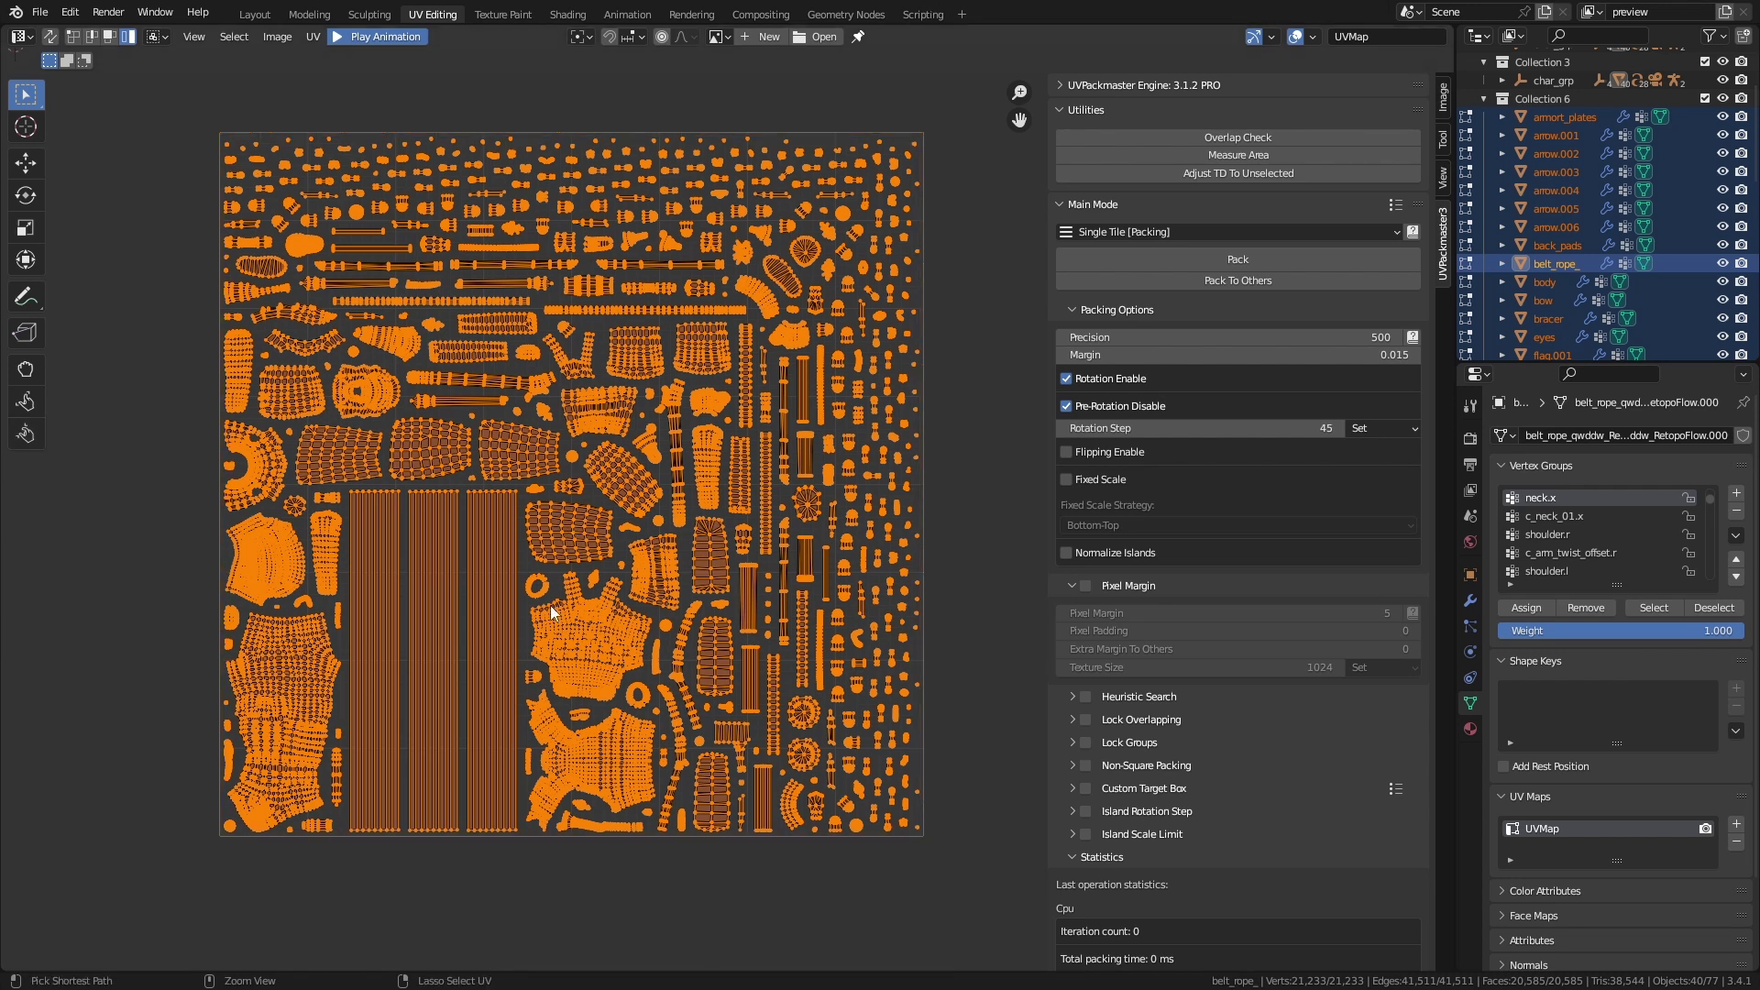
Step: Undo the last repack, turn on Fixed Scale and pack all islands with the Bottom-Top strategy
key(ctrl+s)
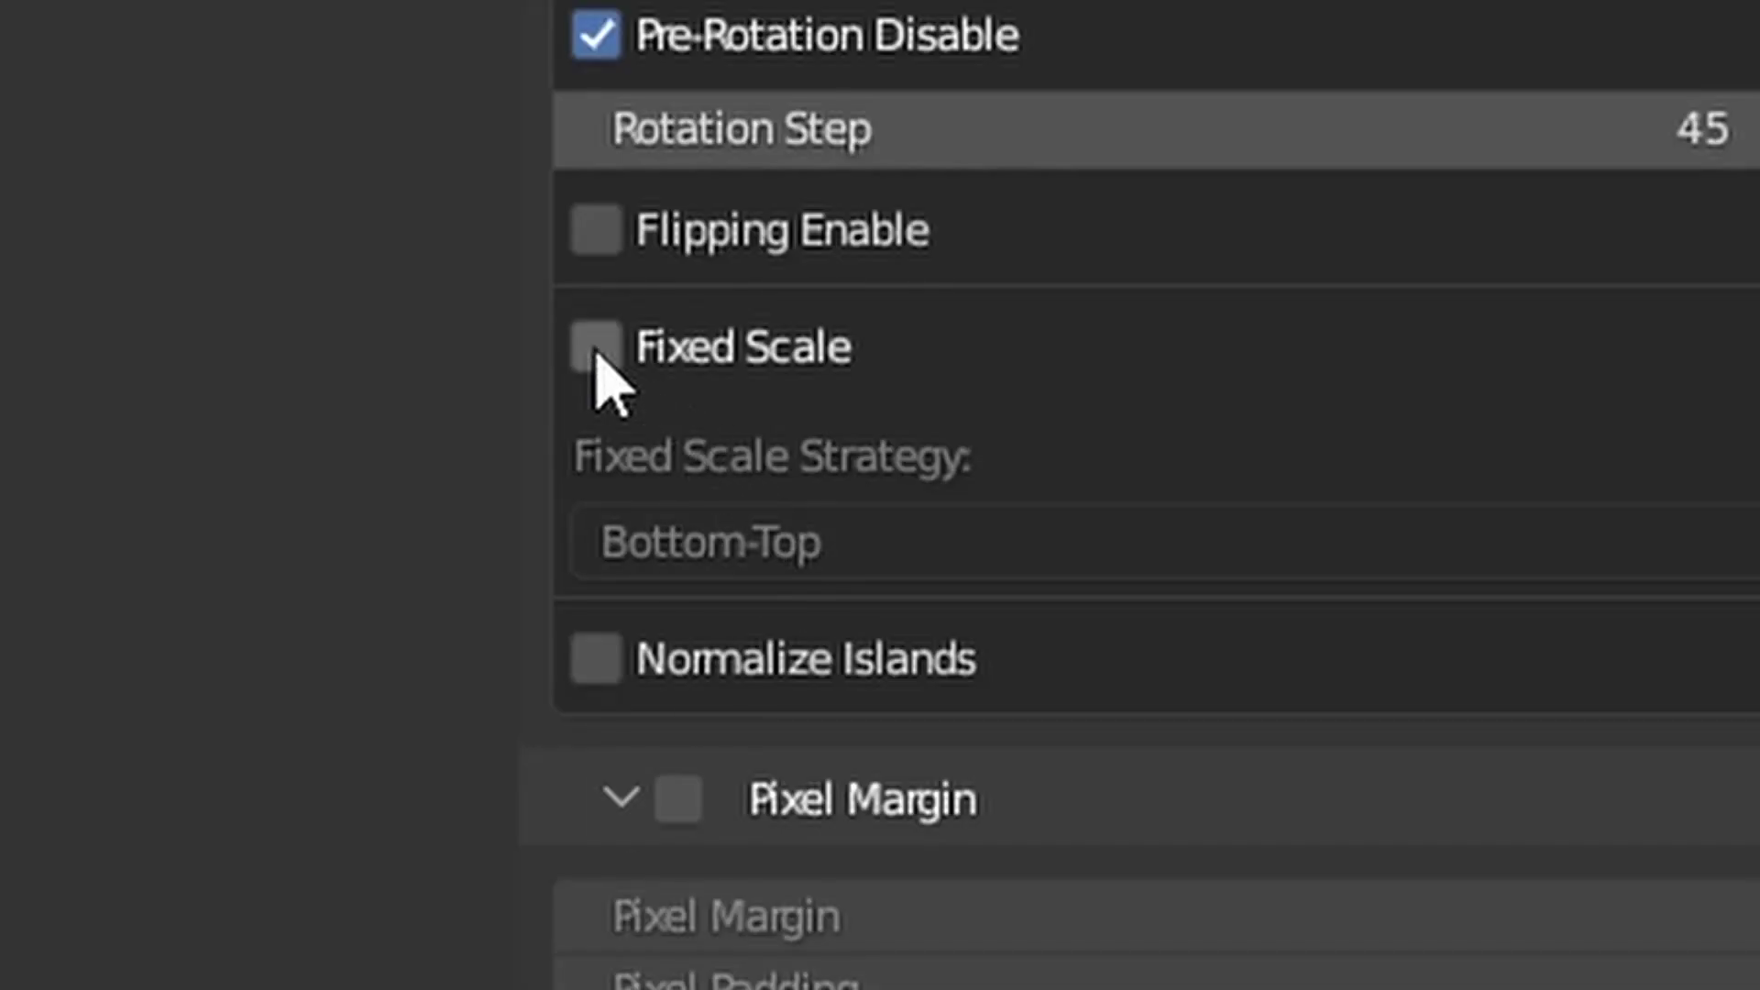
click(1066, 479)
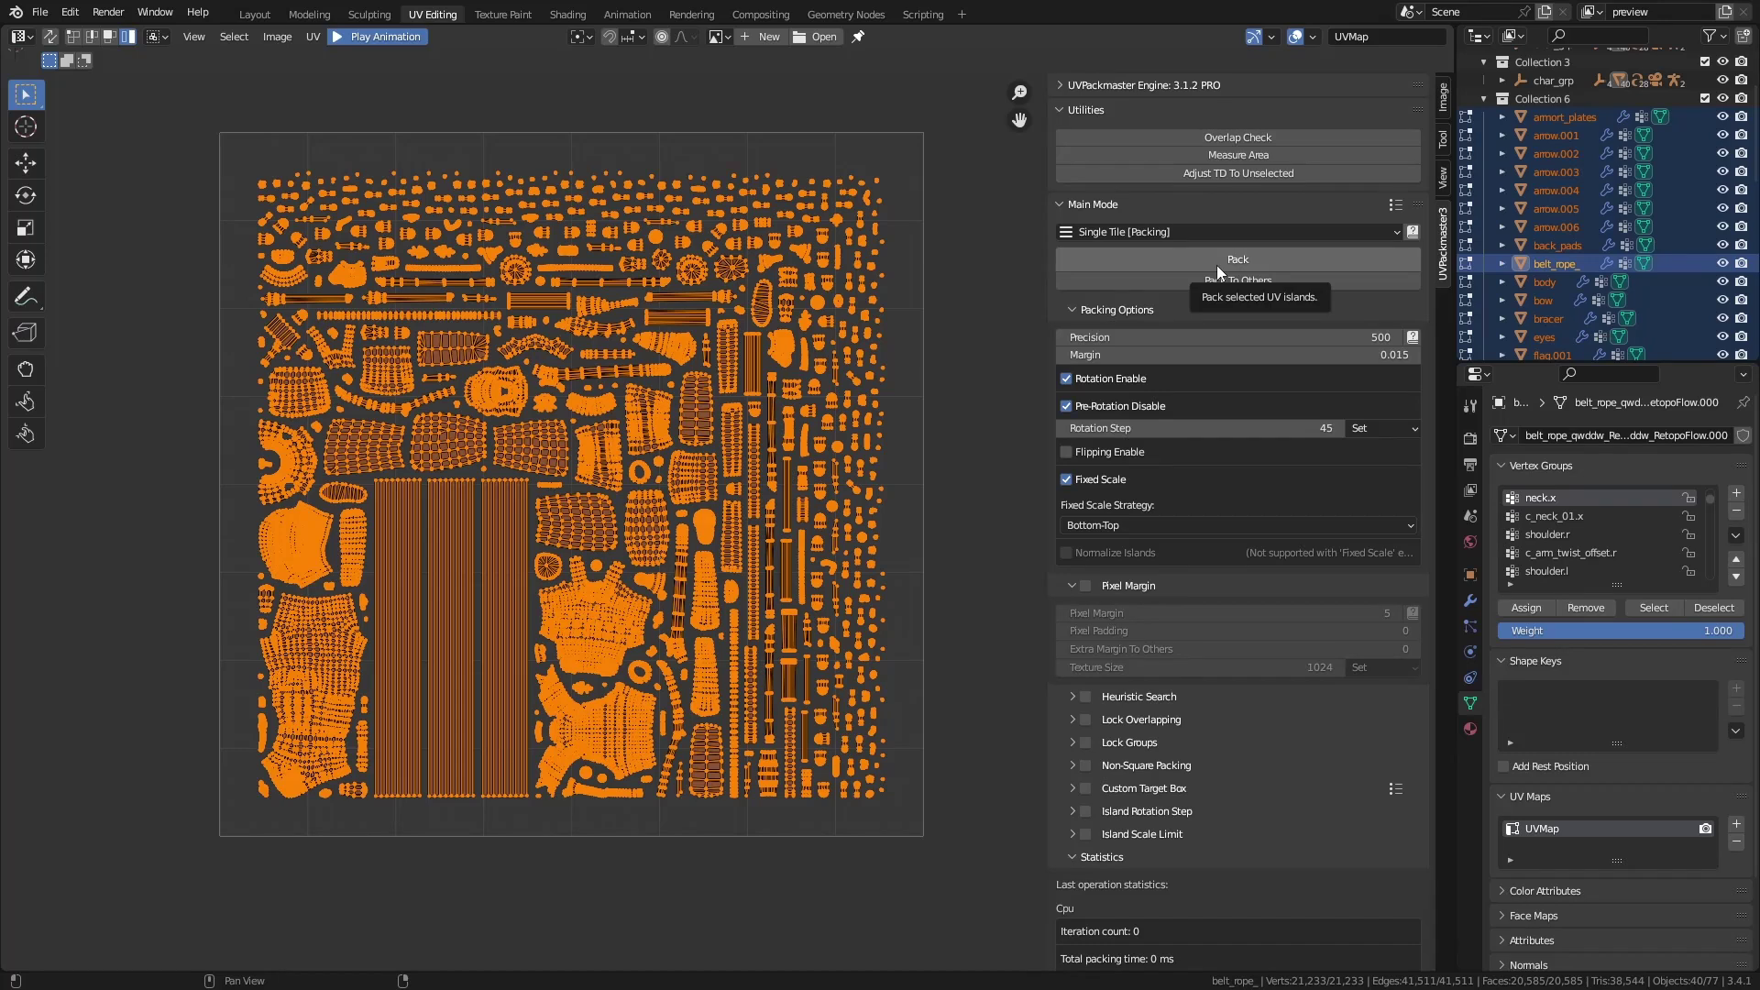
click(1219, 261)
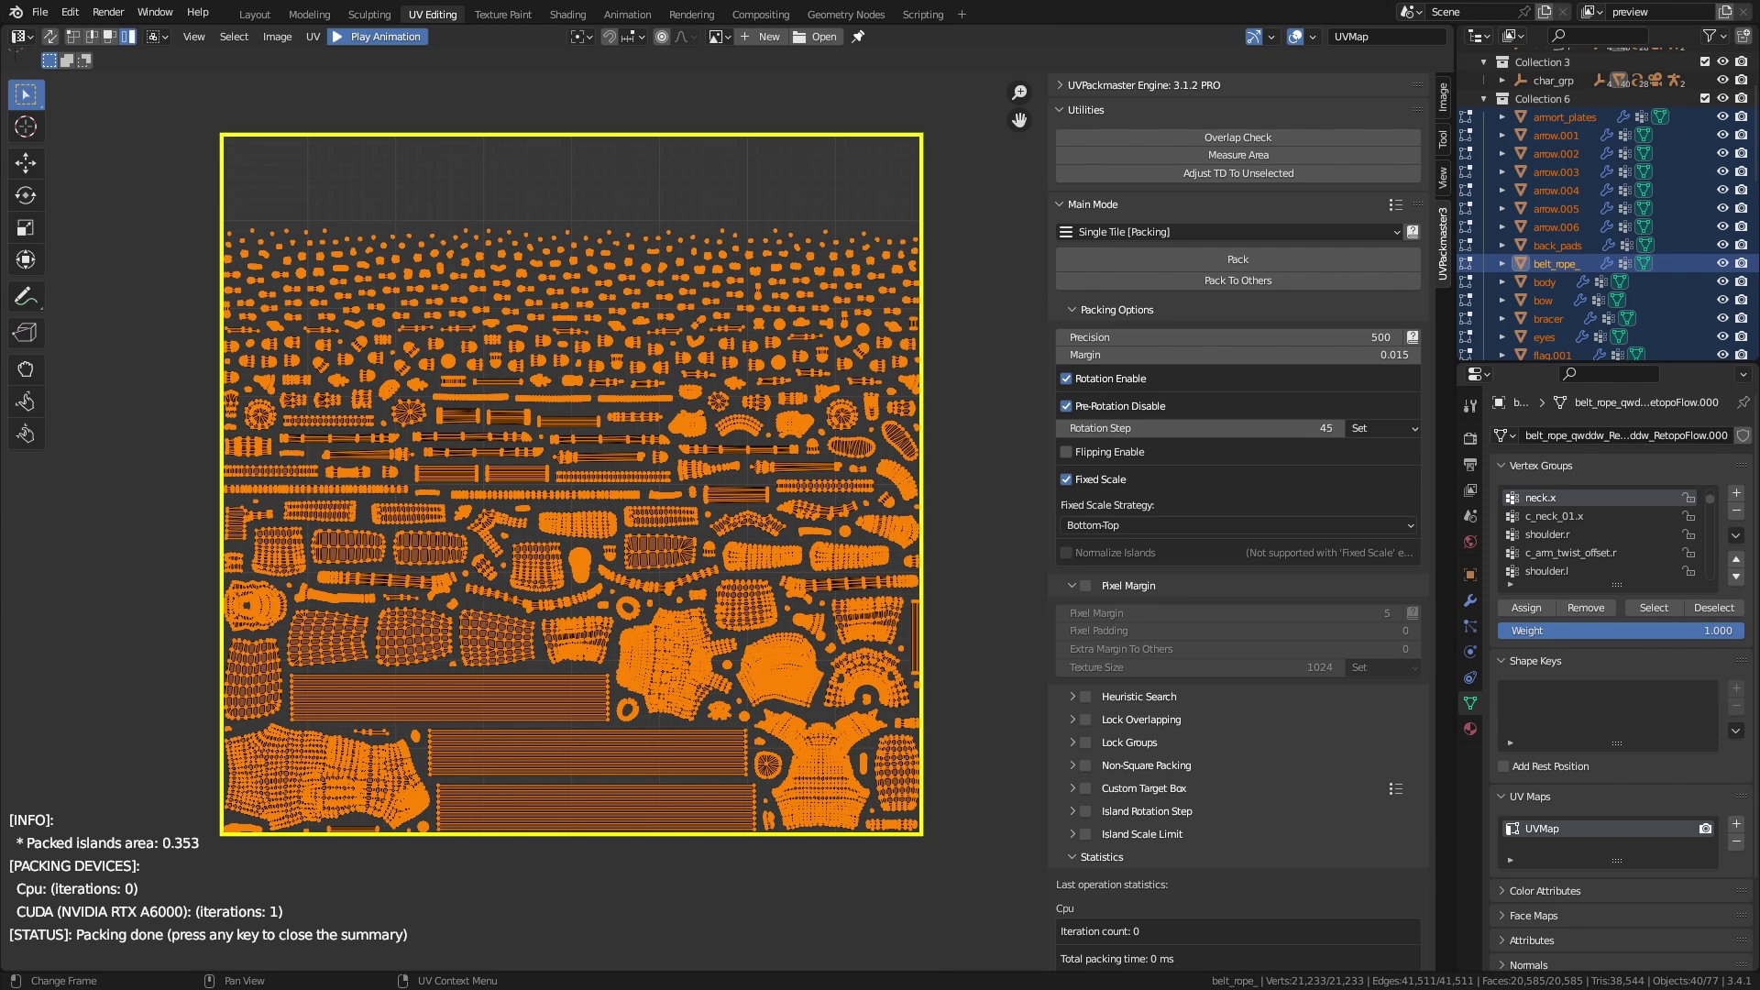
Step: Set the Fixed Scale Strategy to Left-Right and pack all islands again
click(1126, 524)
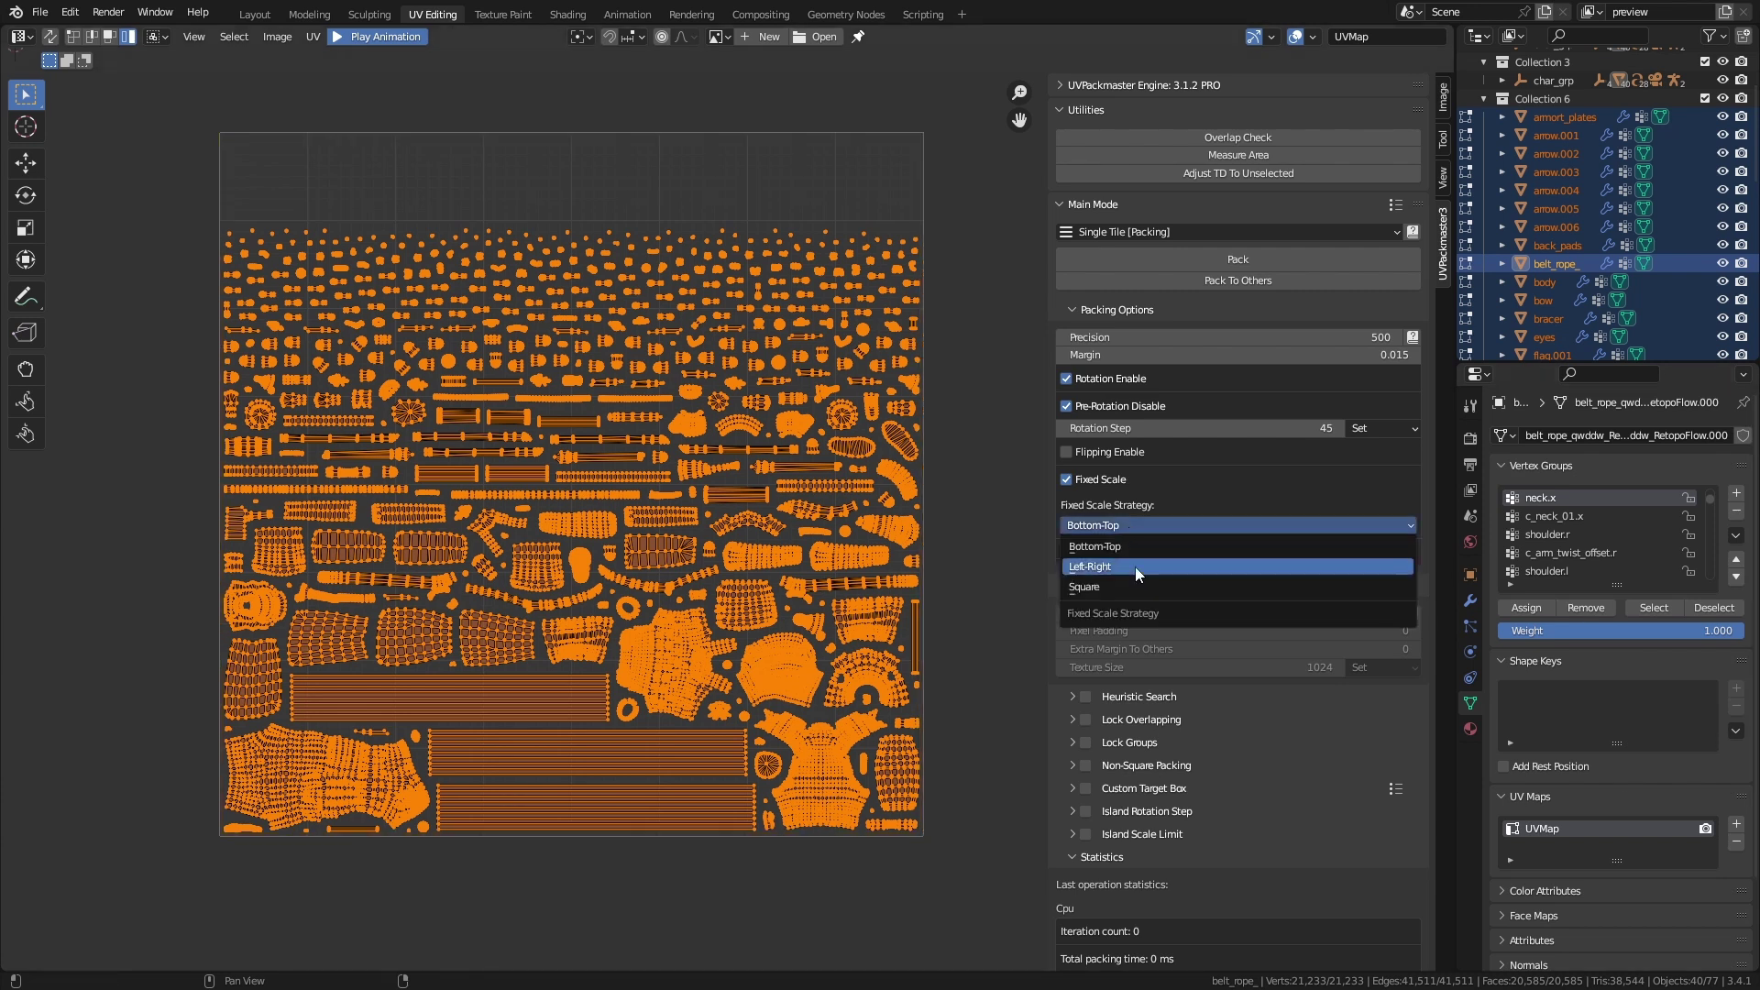
click(1135, 568)
click(1162, 259)
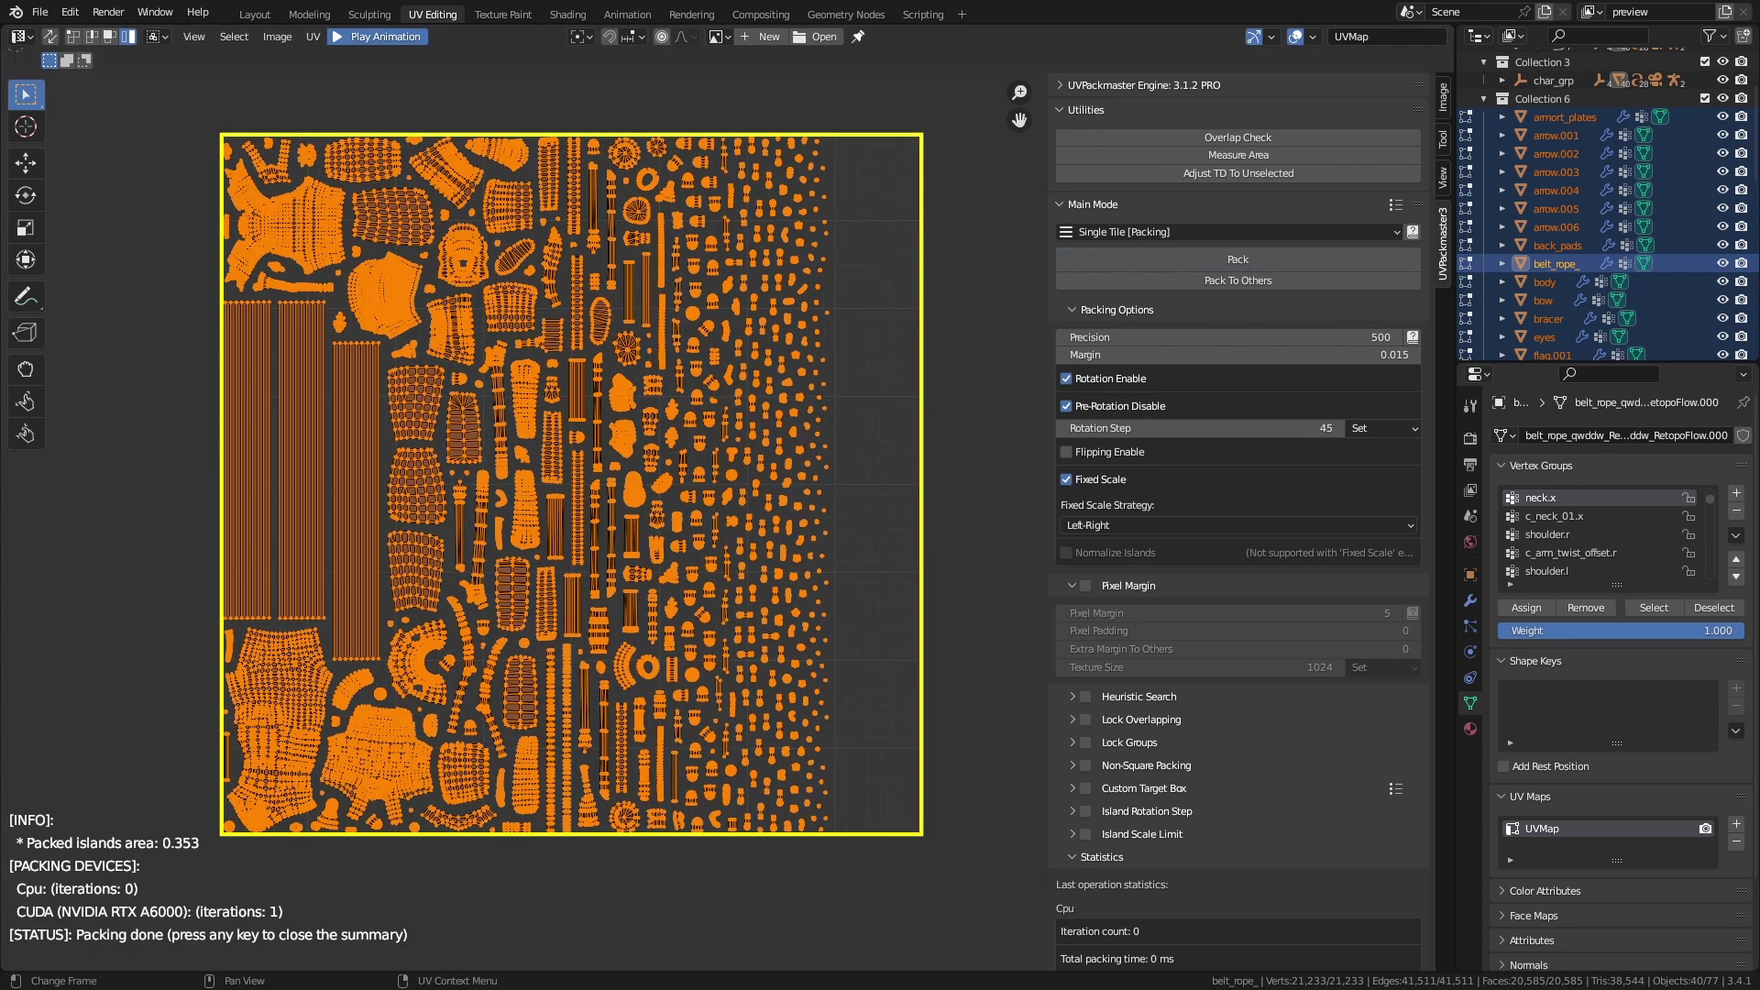
Step: Change the Fixed Scale Strategy to Square and repack the islands
click(1219, 524)
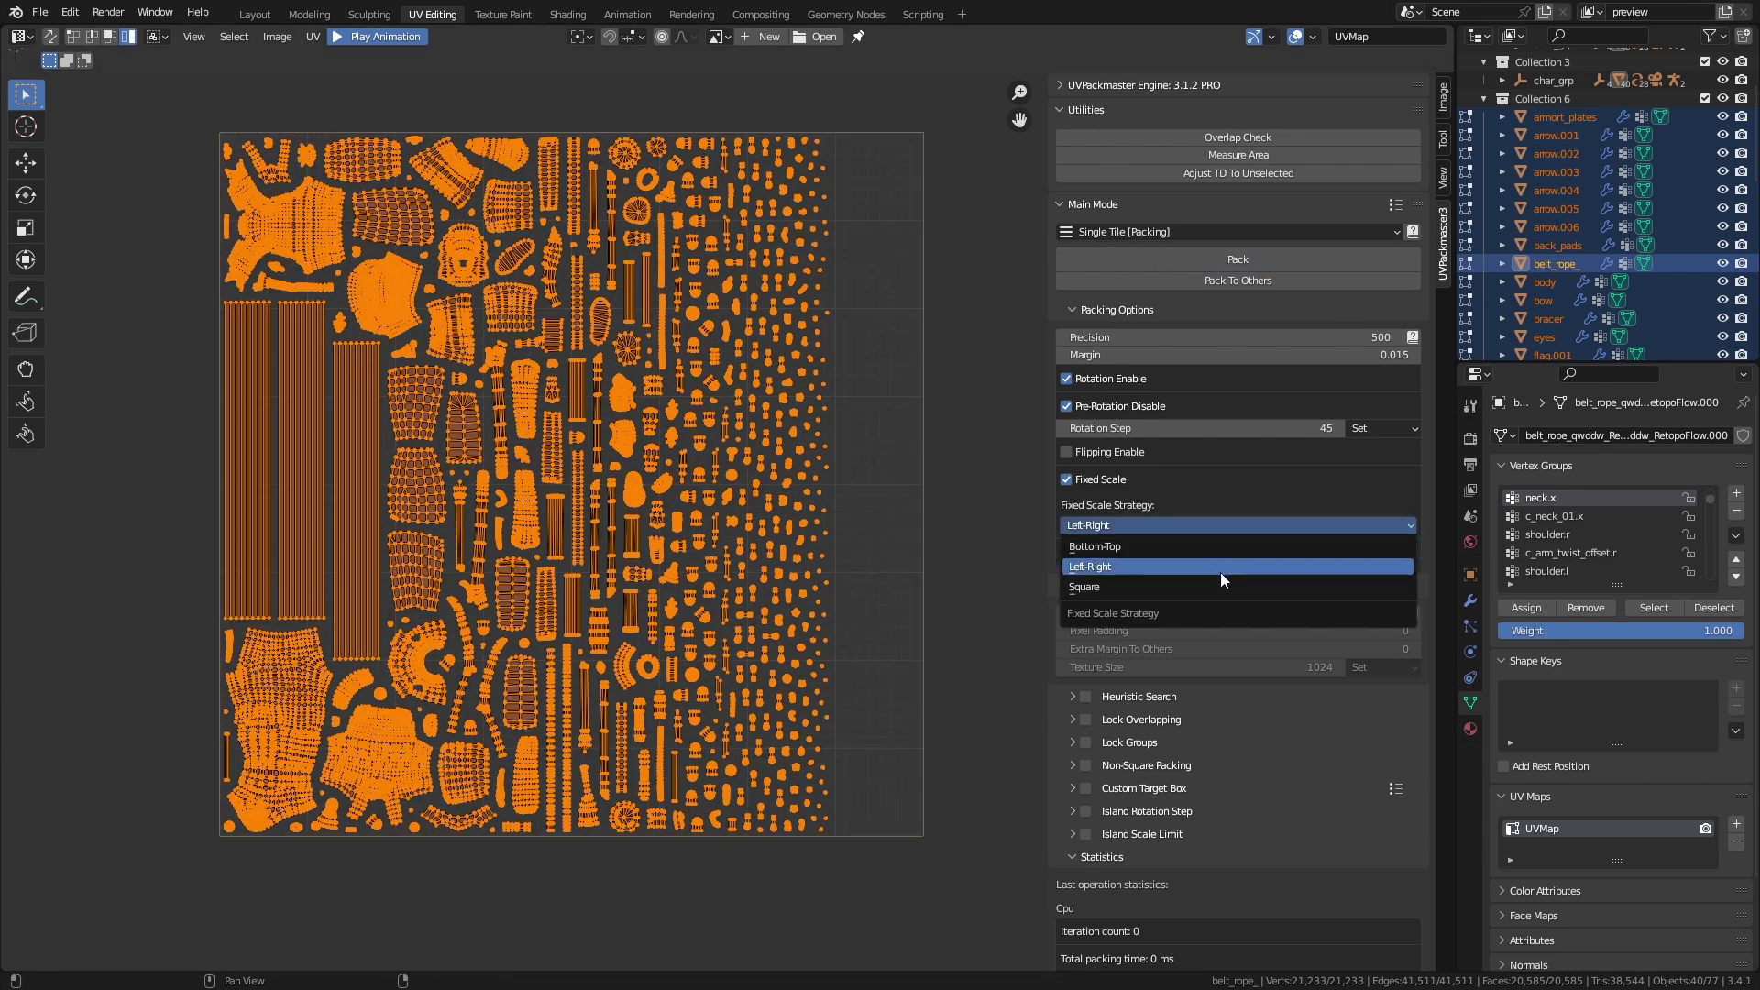
click(1218, 579)
click(1153, 261)
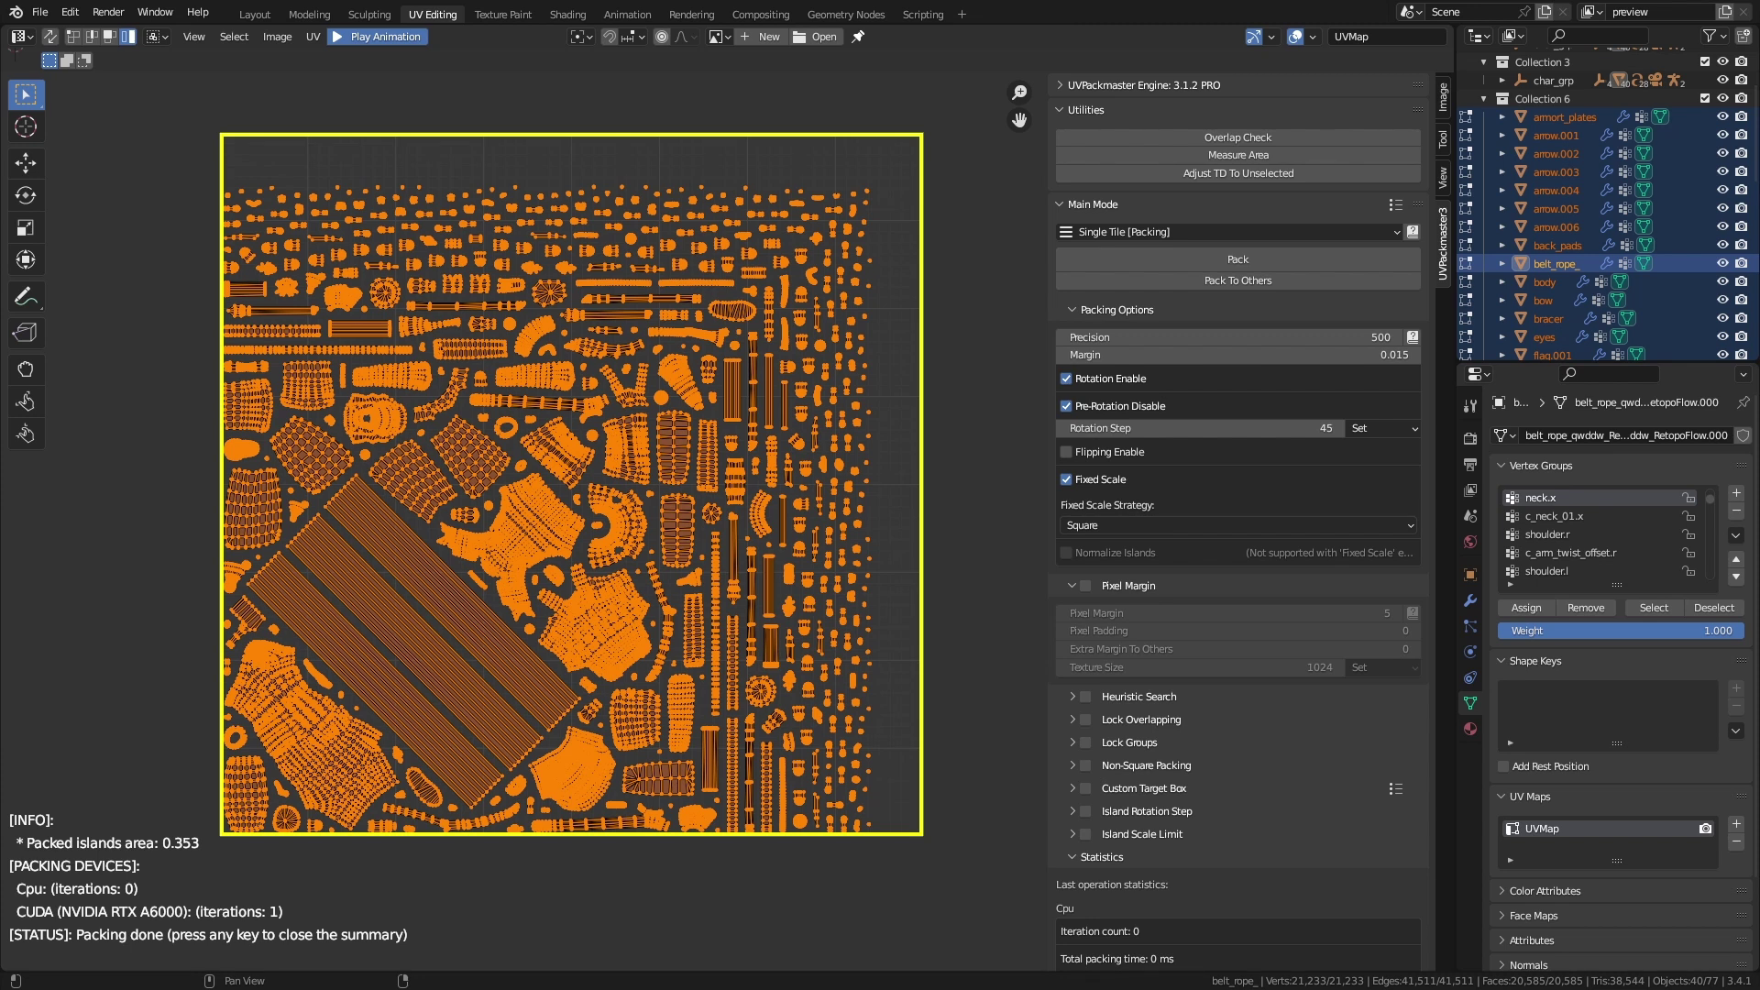
Step: Scale all islands up to about 1.8 times the tile's width
click(768, 349)
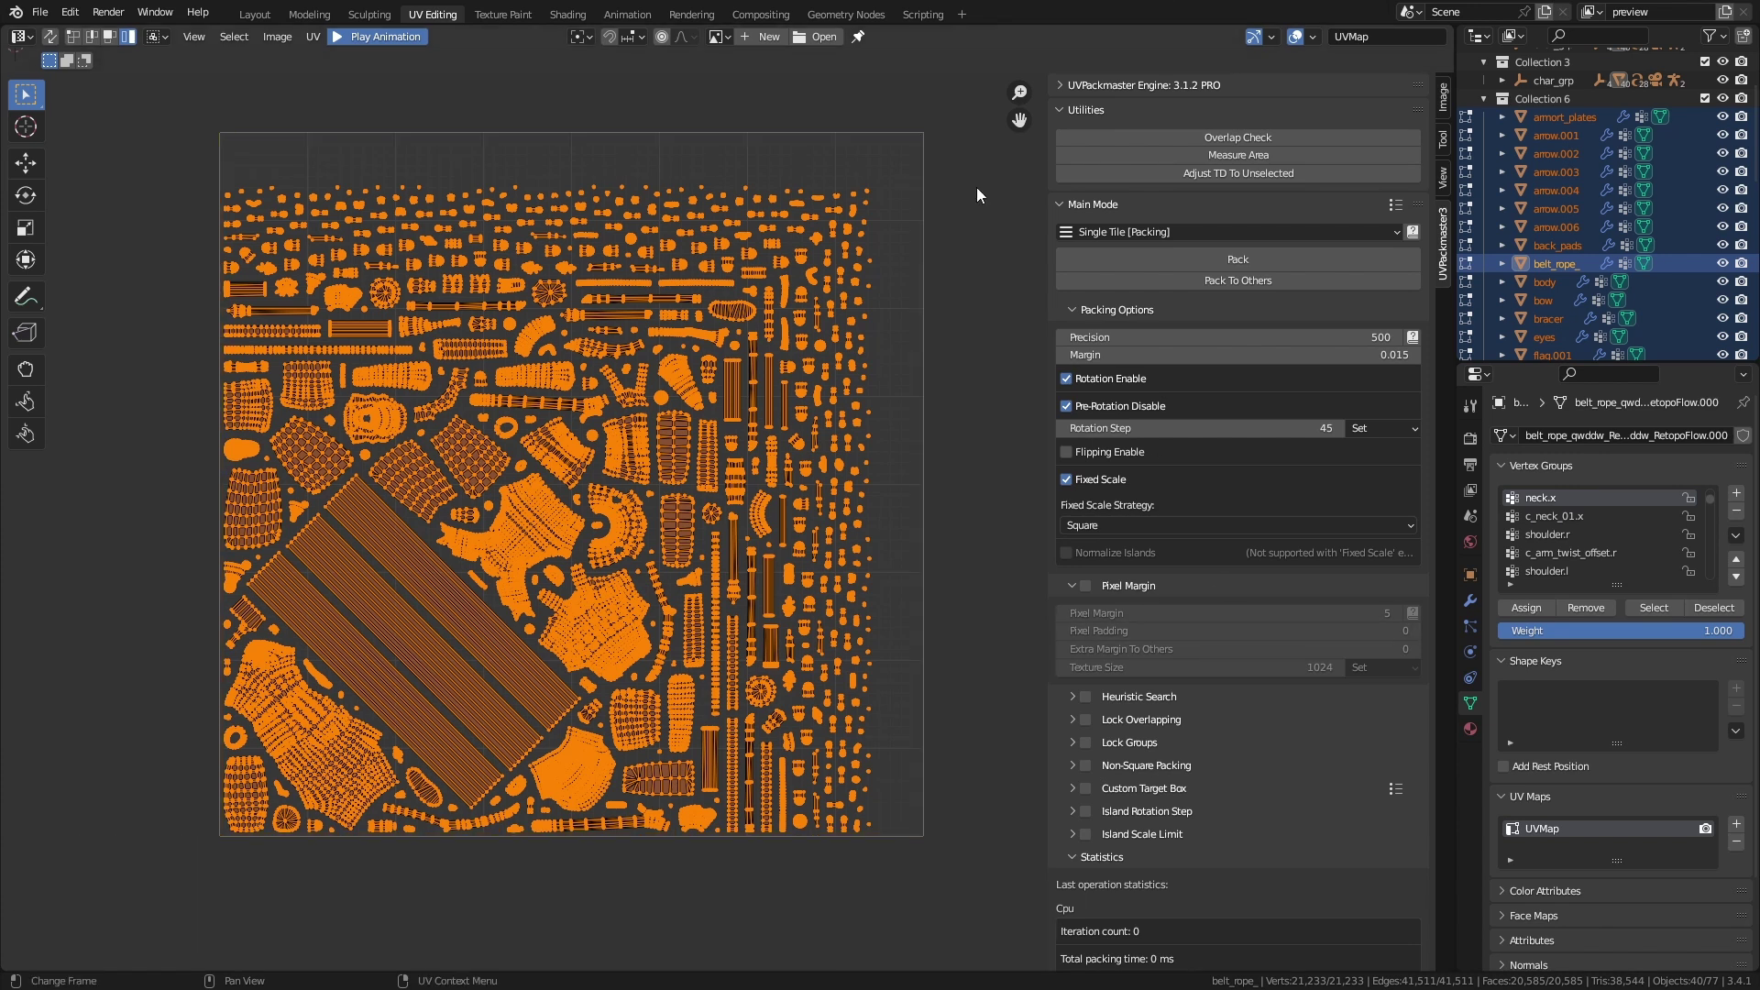
key(s)
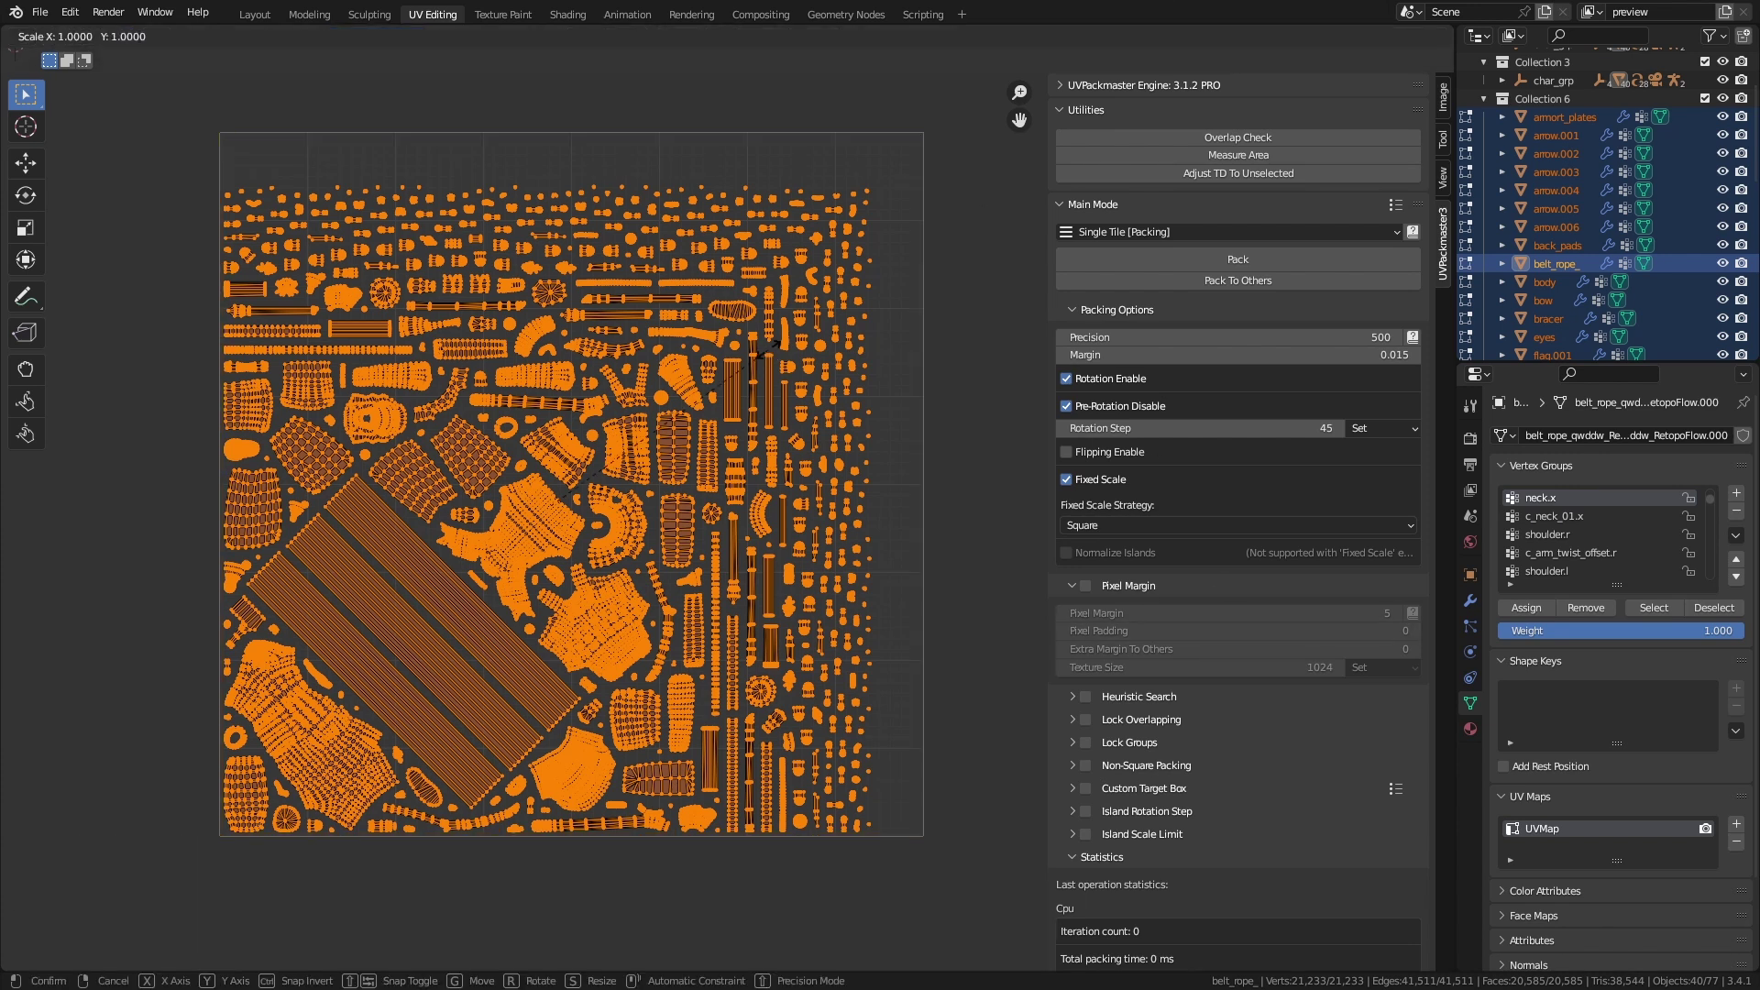
click(769, 349)
scroll(769, 349, down, 2)
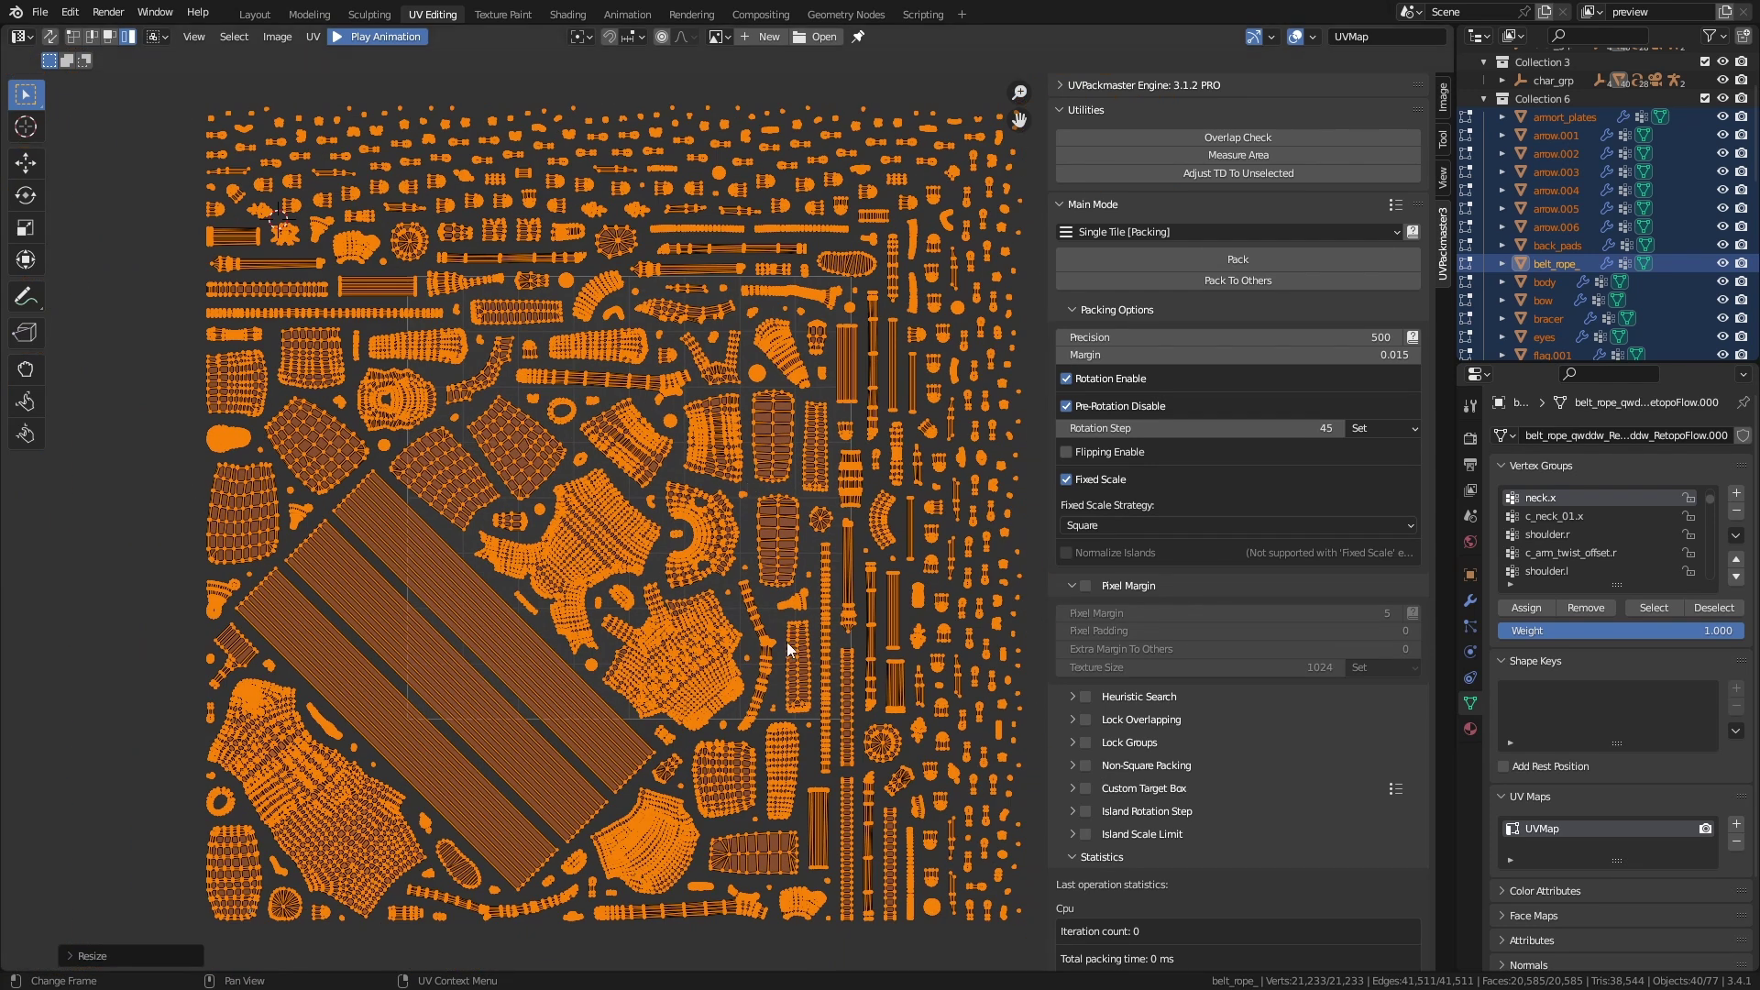
Step: Move the enlarged islands beside the tile, left of the grid, and pack them with Fixed Scale on
key(g)
click(492, 592)
scroll(492, 592, down, 3)
key(g)
click(610, 553)
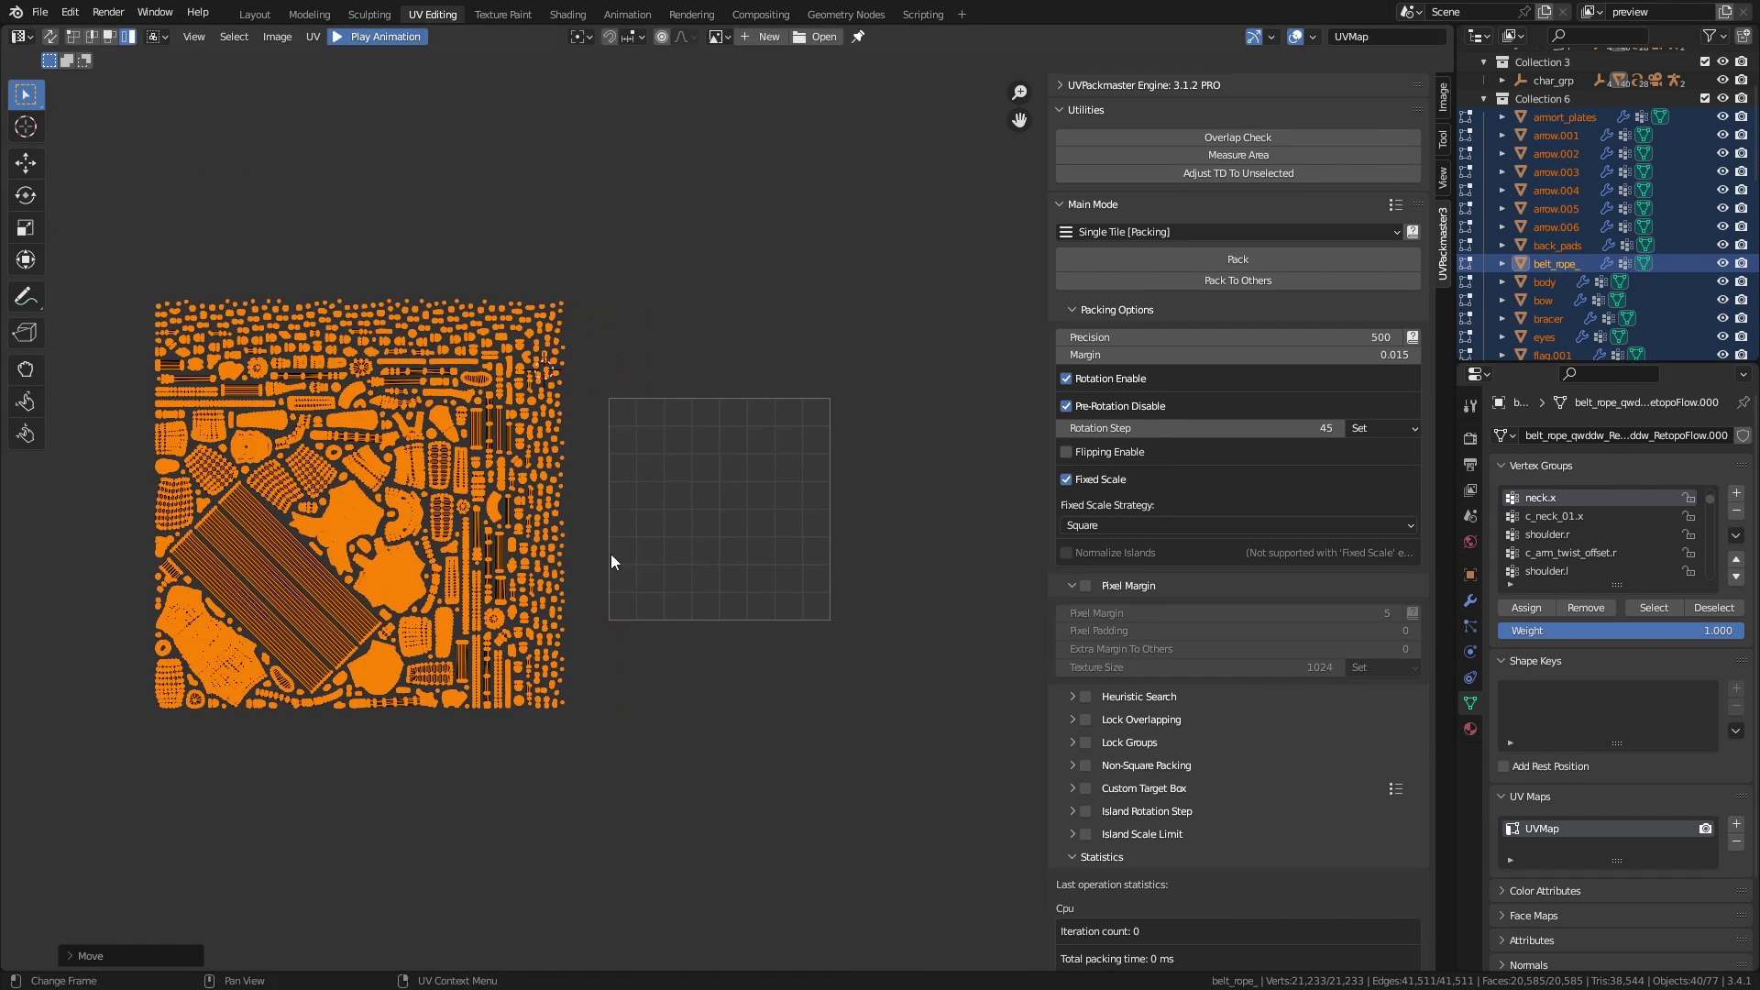
click(1254, 265)
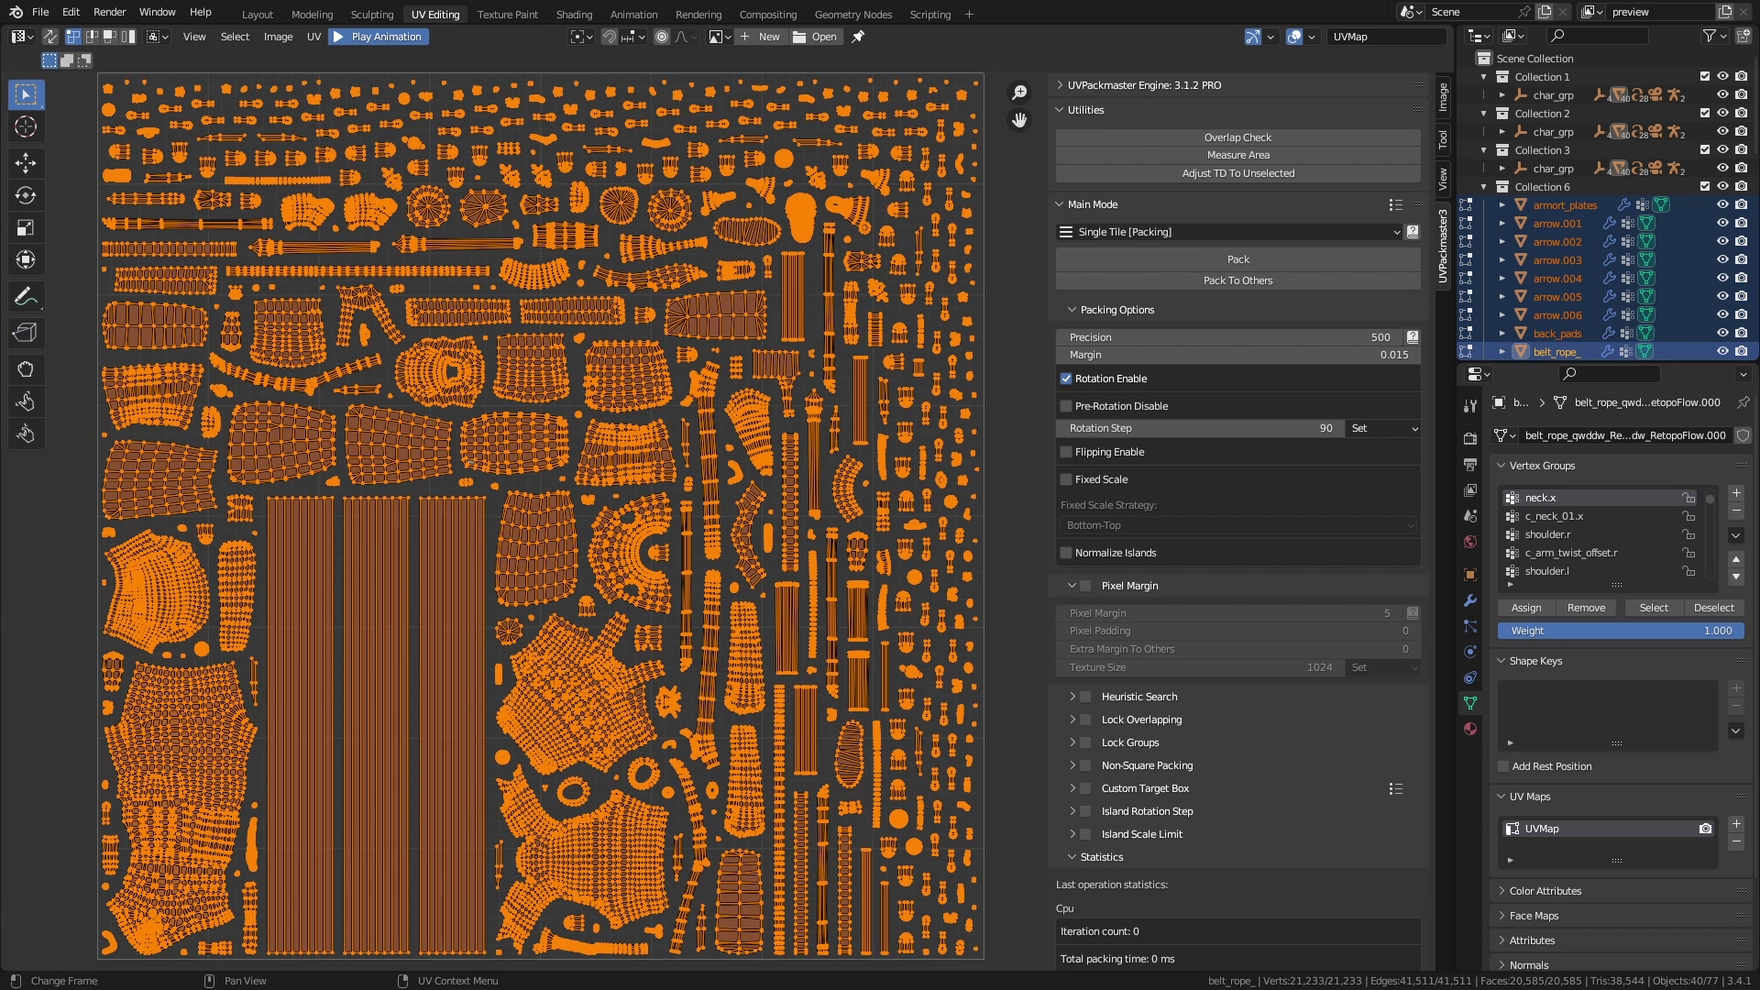
Step: Try Average Islands Scale on all islands and undo it
key(F3)
text(averg islan)
click(629, 517)
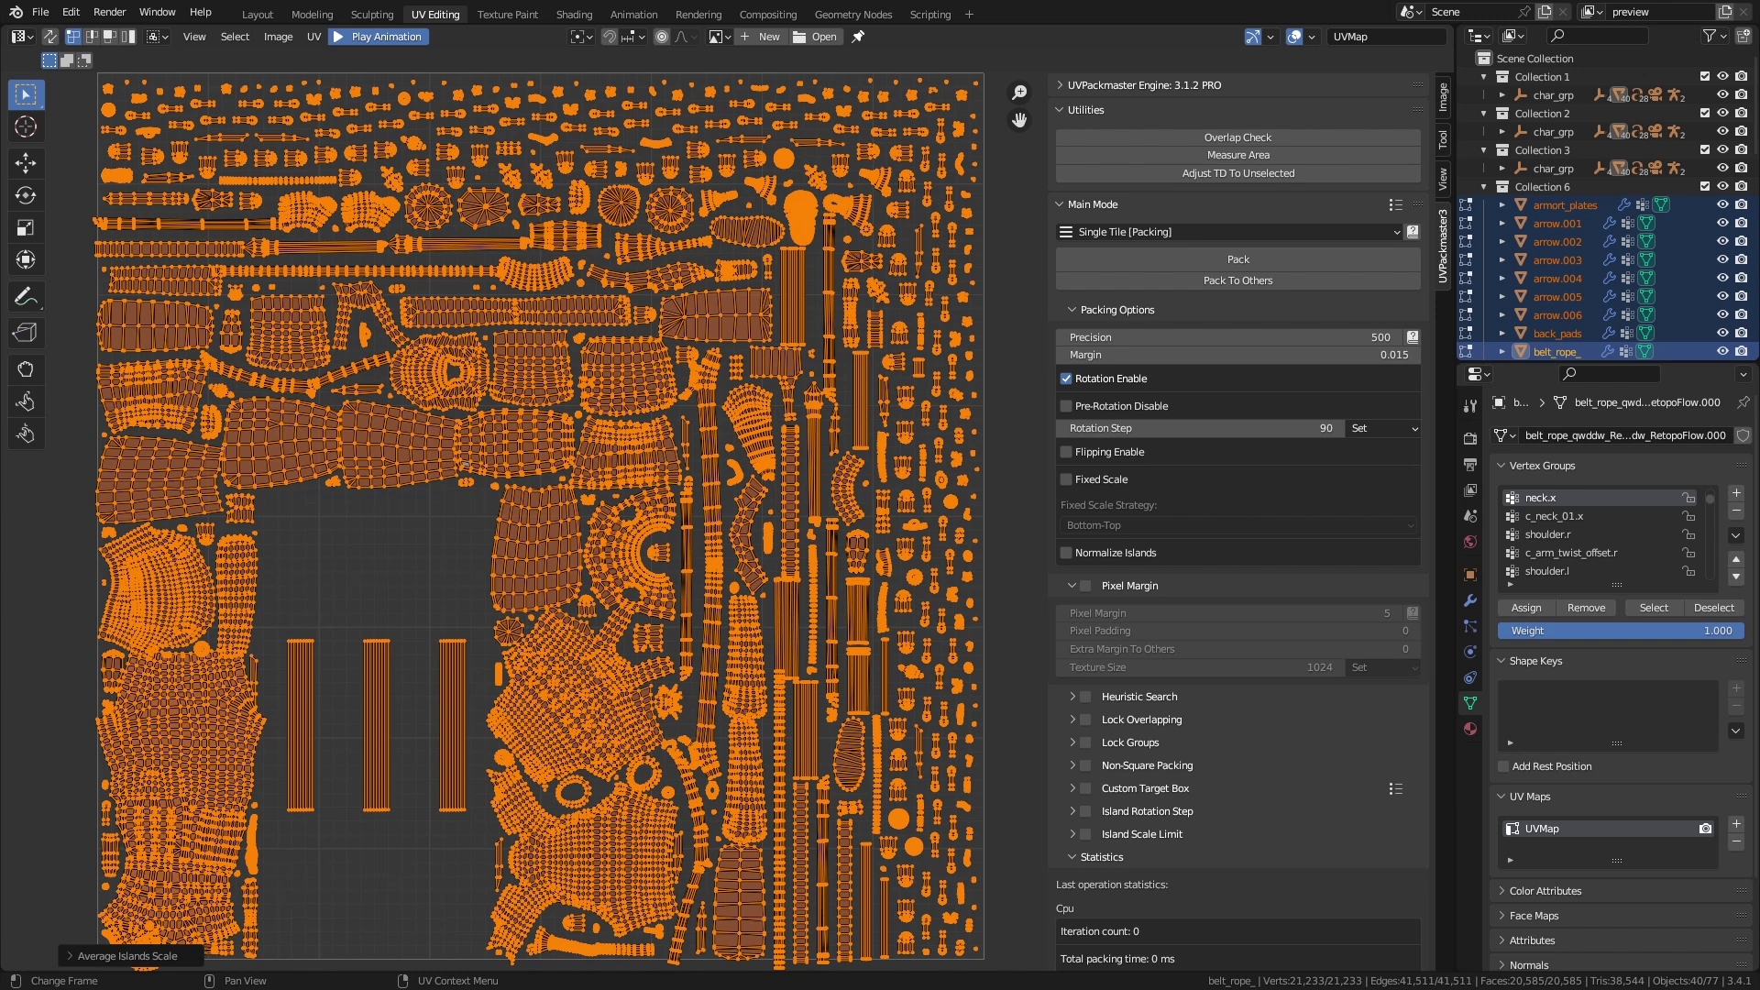
key(ctrl+z)
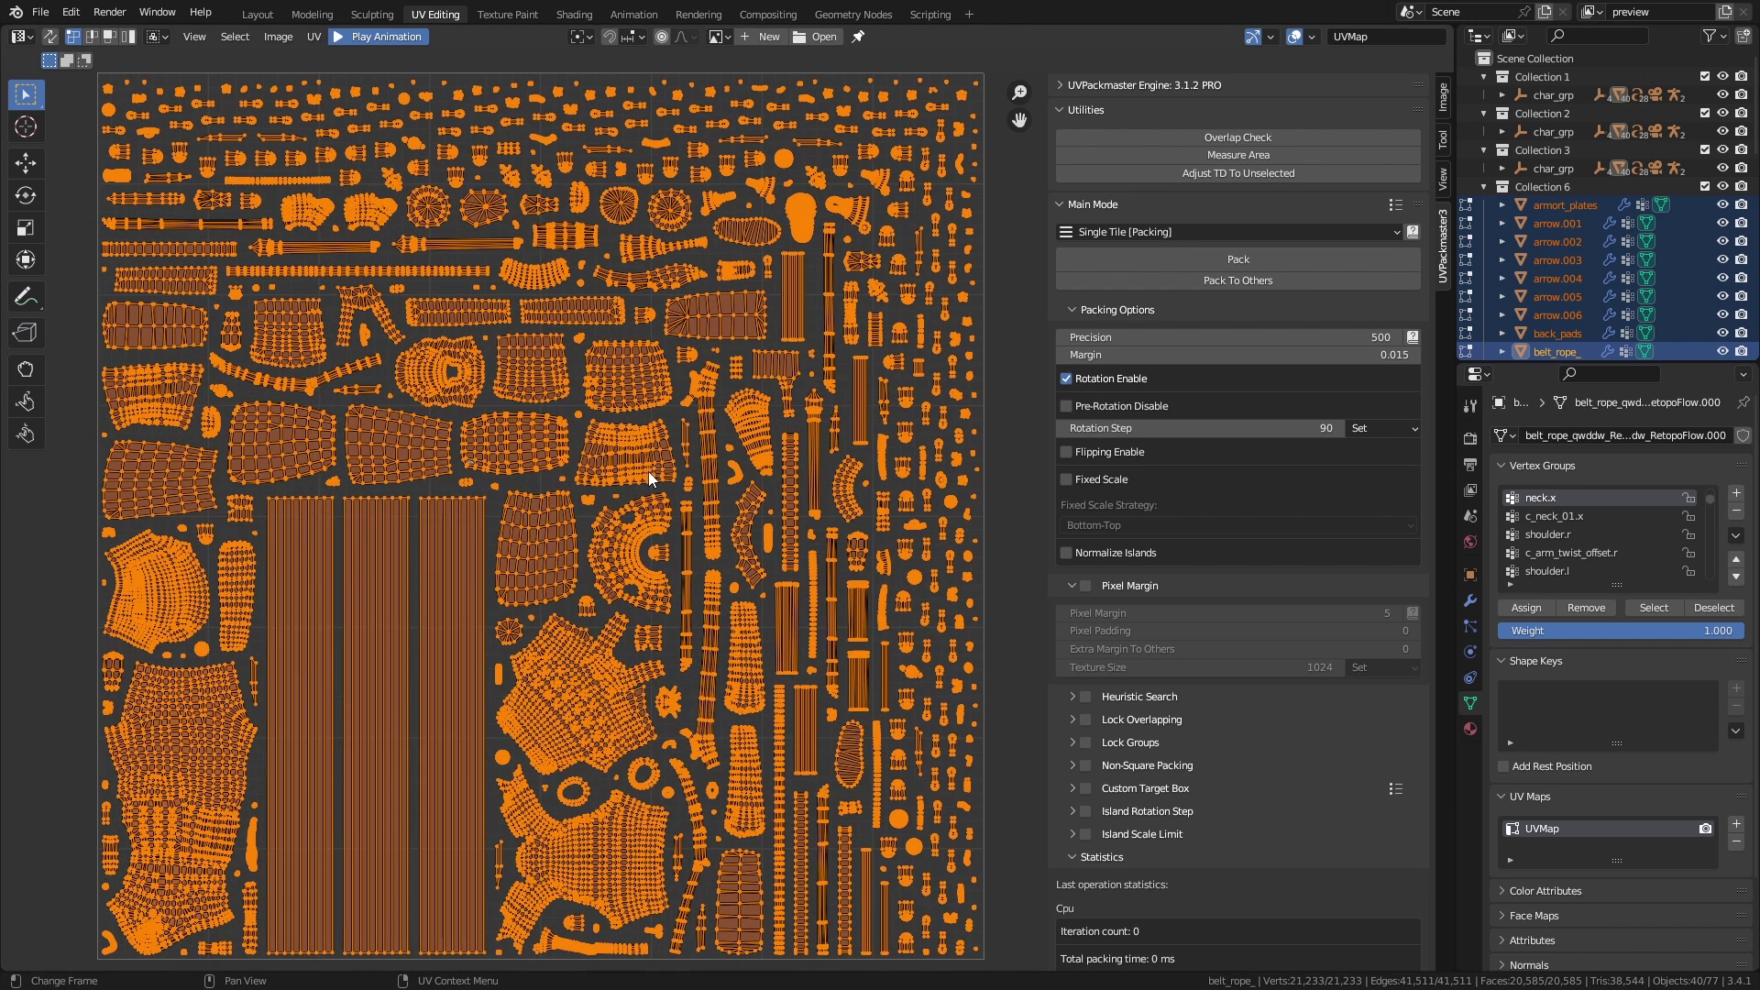
Step: Turn on Normalize Islands, pack all islands and close the packing summary
click(1066, 554)
click(1115, 255)
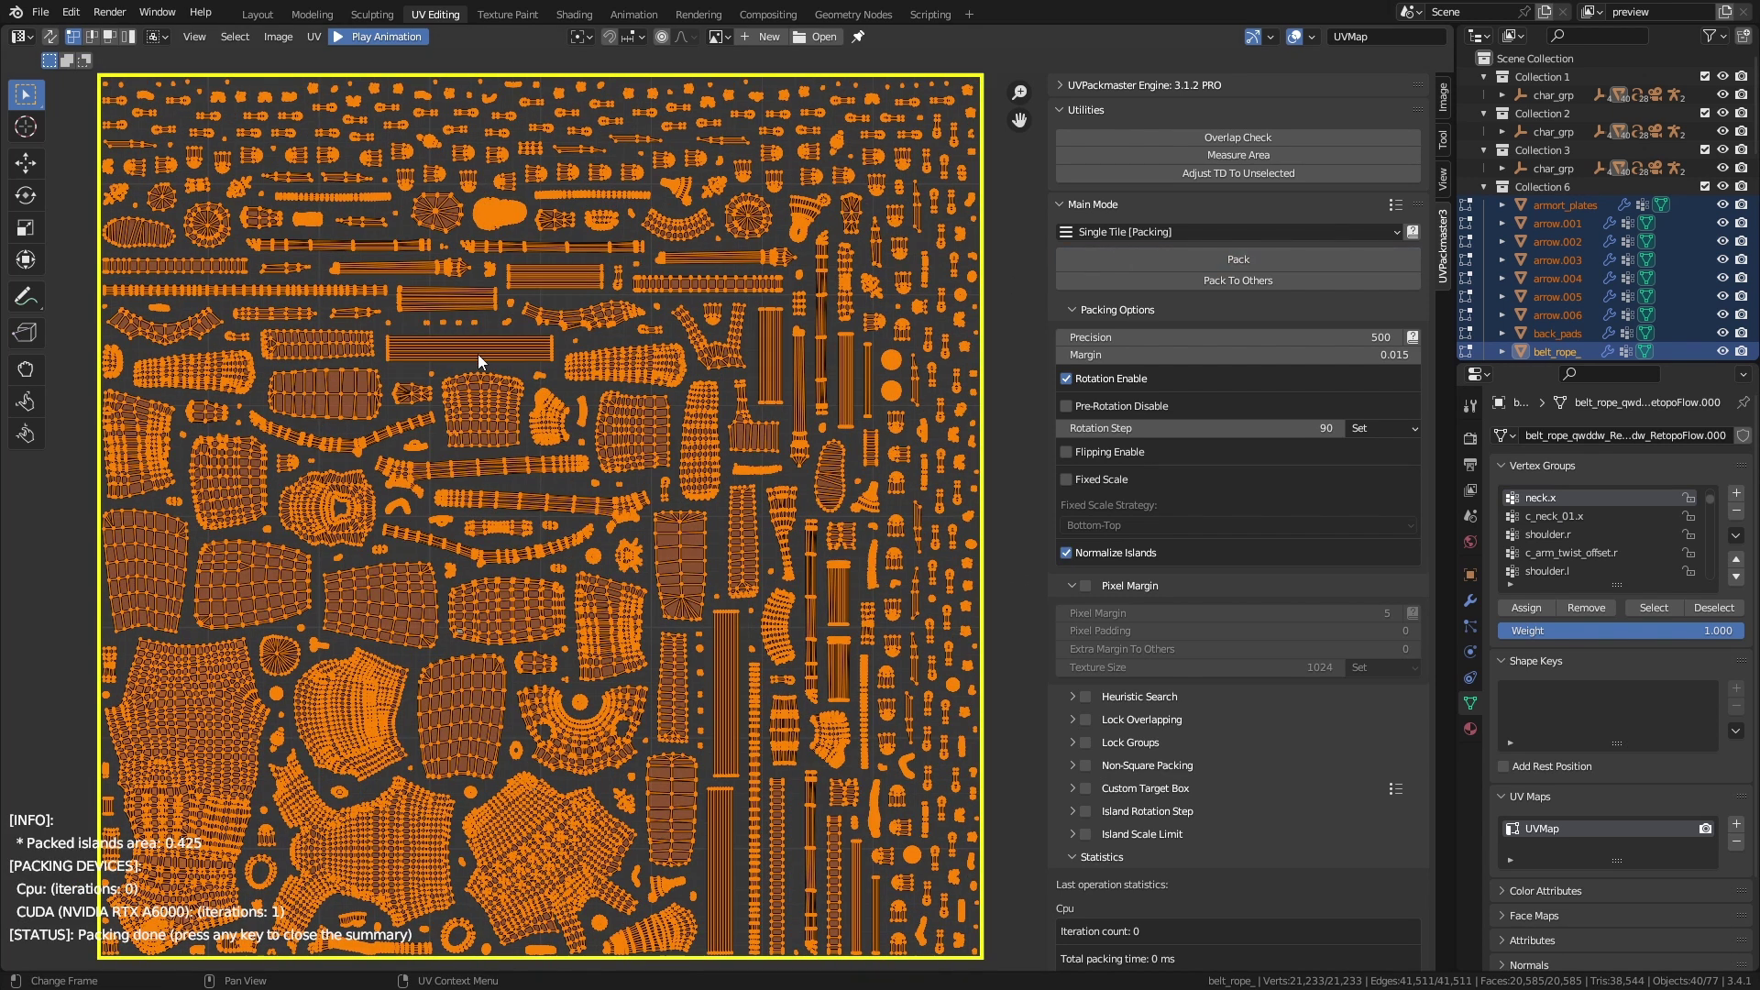
key(Escape)
Step: Select the three long, thin striped islands completely, including all their linked geometry
click(477, 354)
shift+click(726, 653)
shift+click(720, 796)
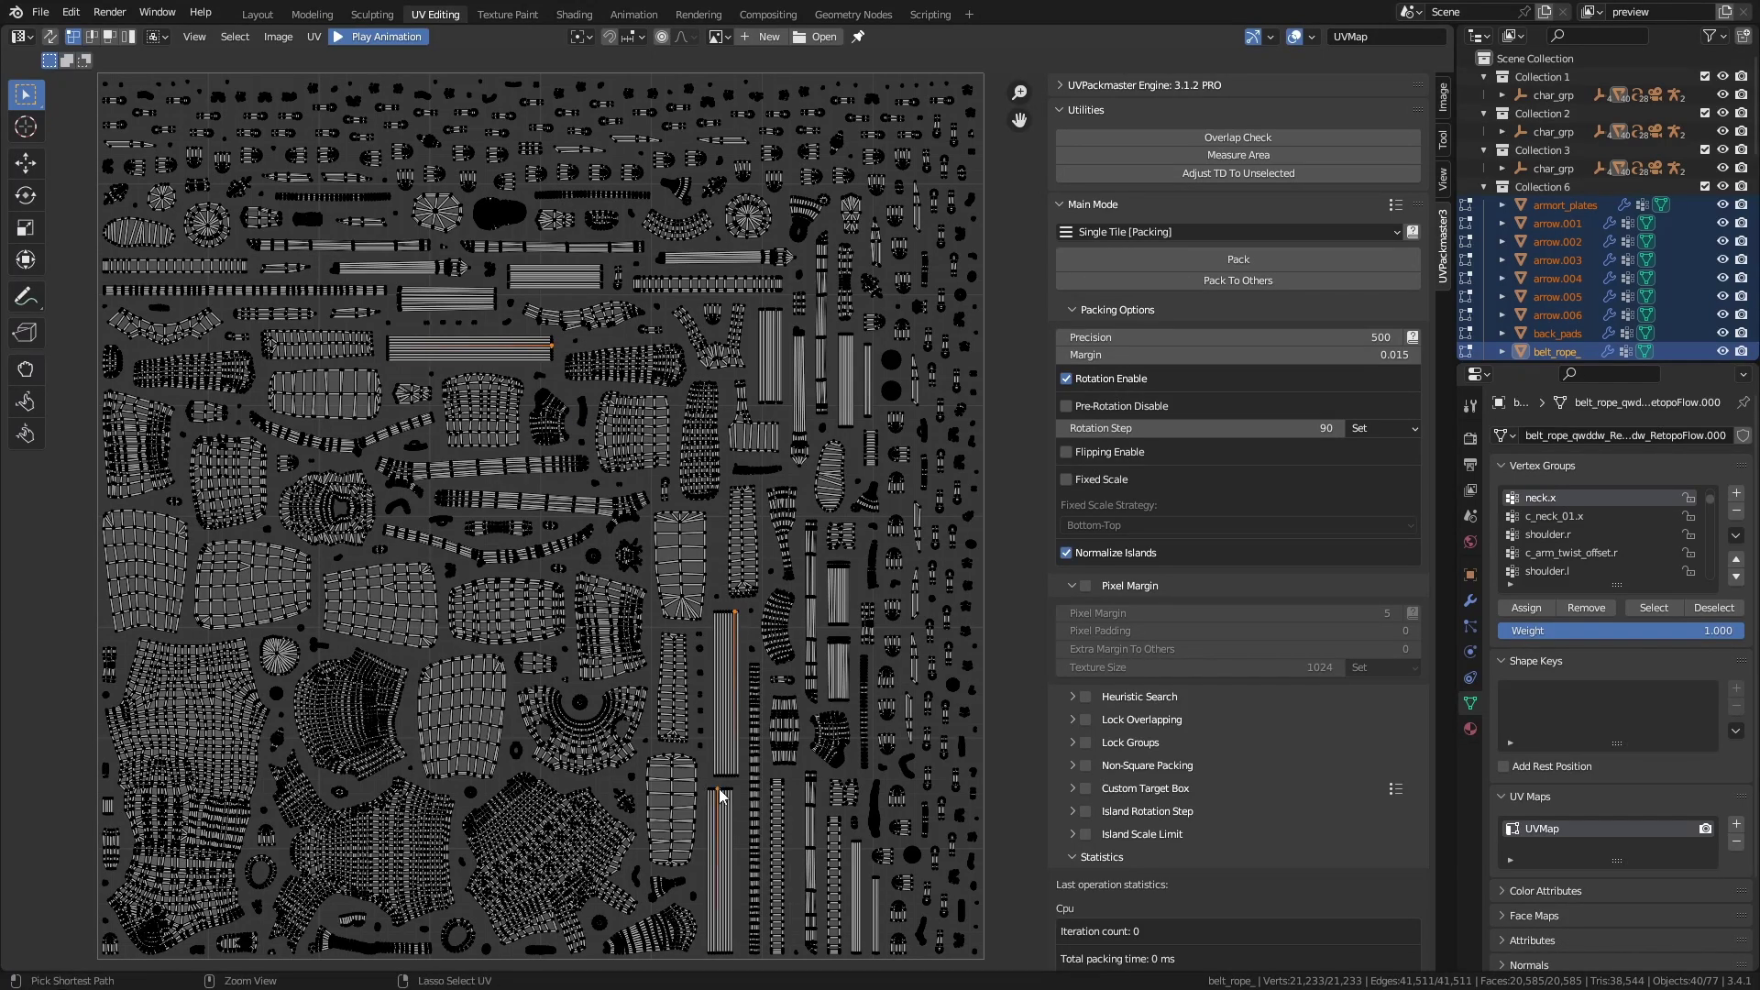
key(ctrl+l)
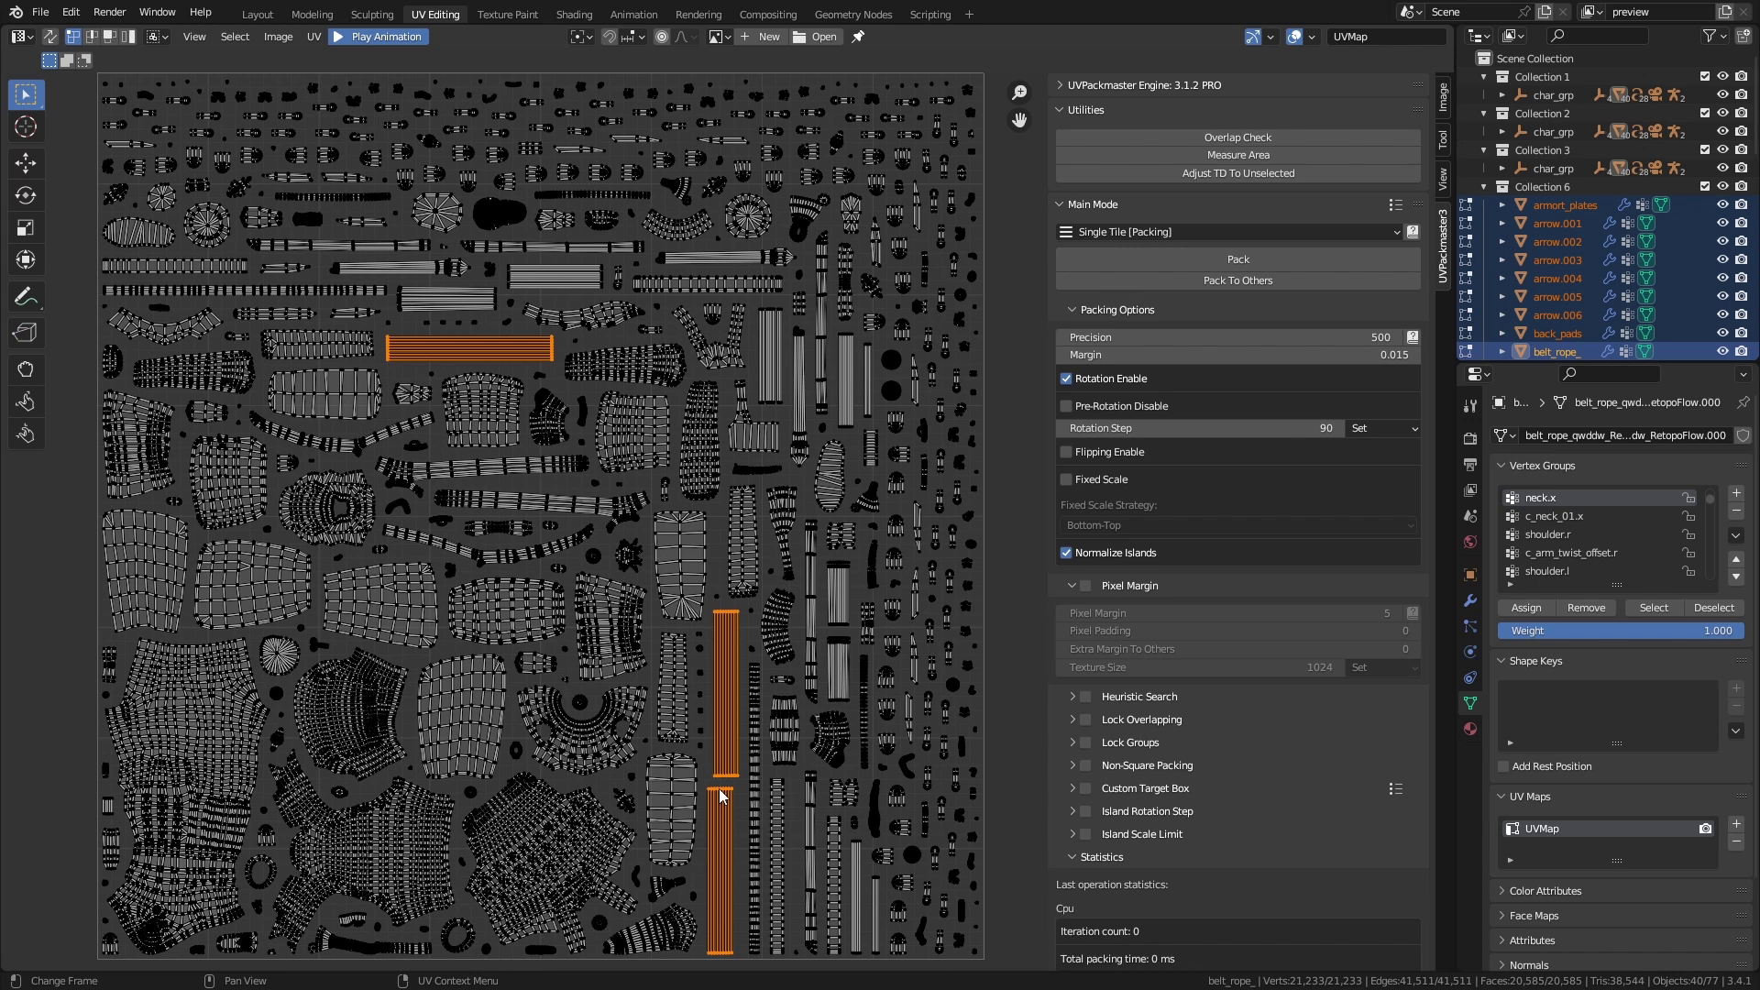
Step: Select all islands and apply Average Islands Scale to them
key(a)
key(F3)
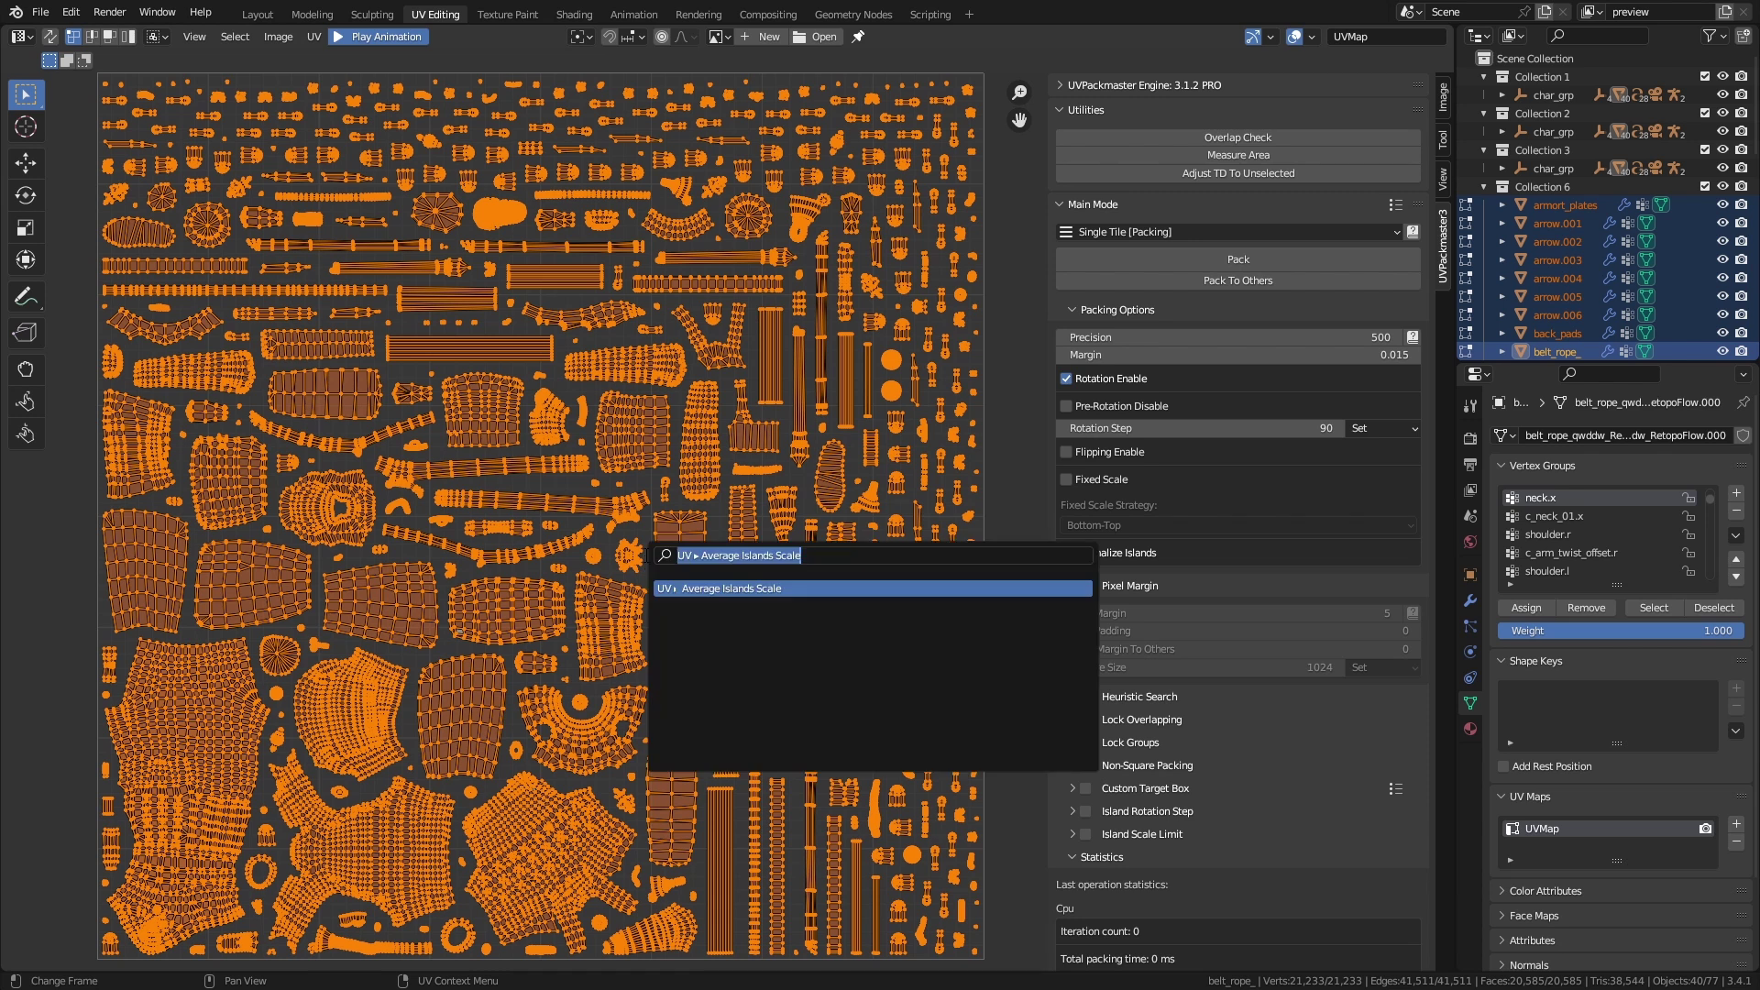
click(764, 592)
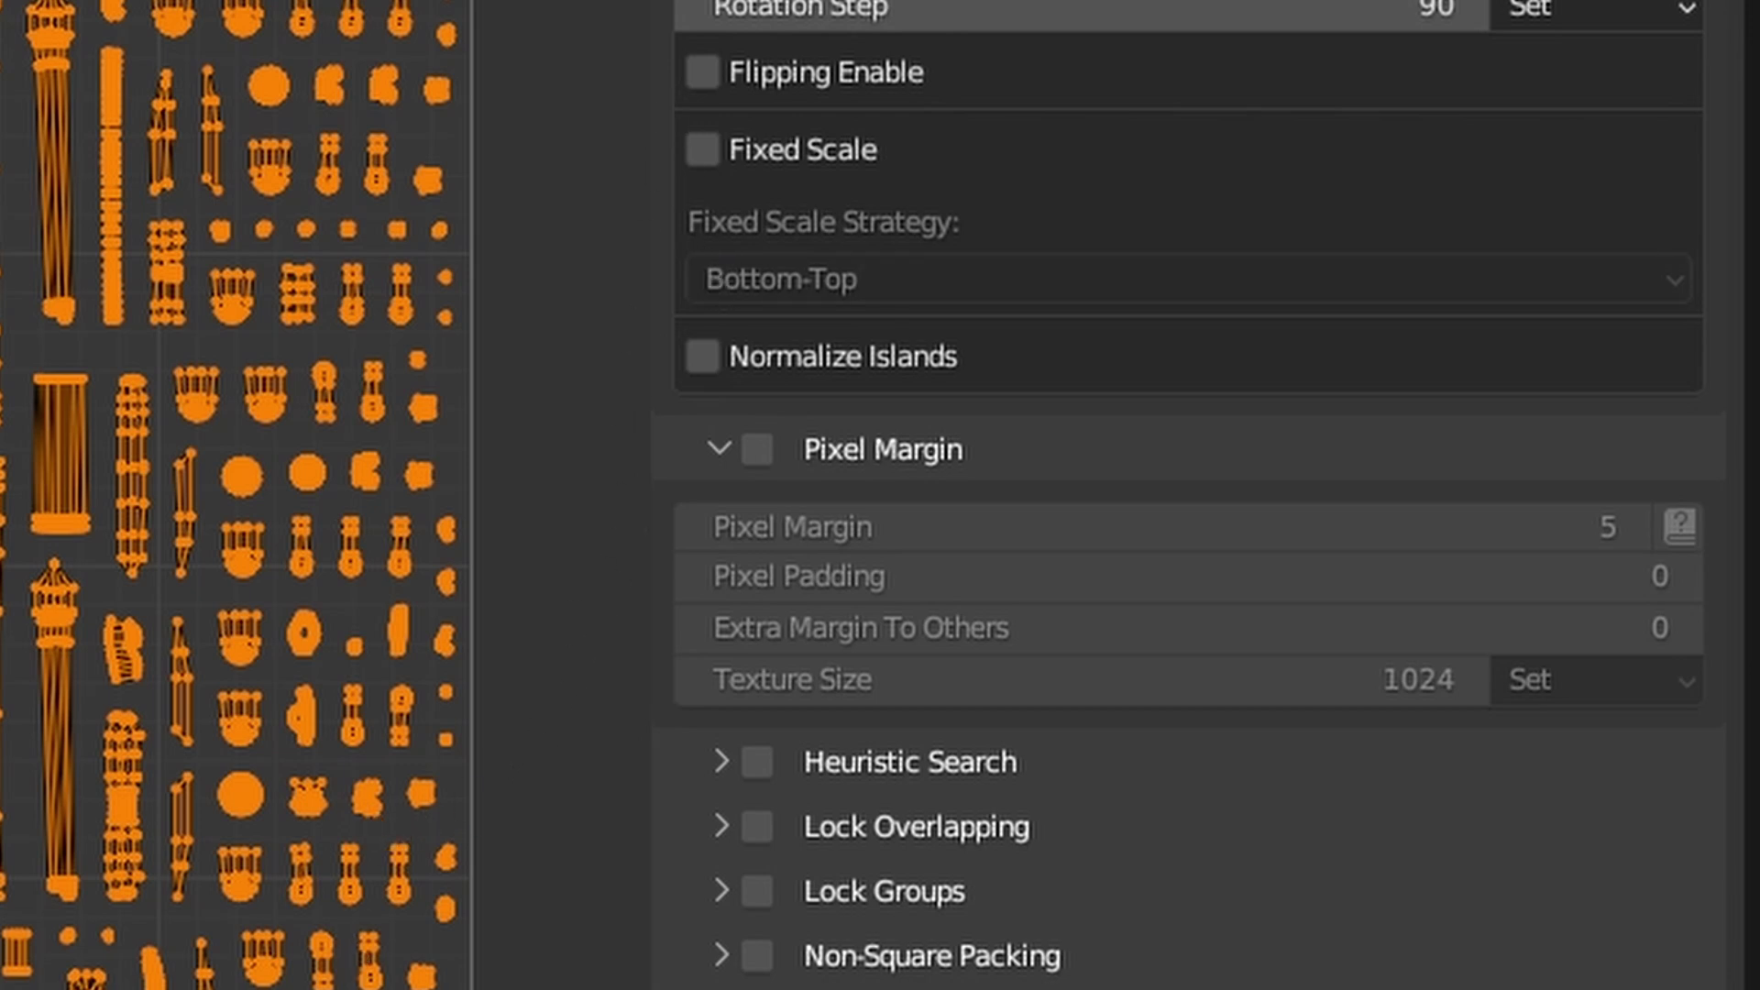
Step: Enable Pixel Margin and pack the islands with its margin of 5 and a texture size of 1024
click(753, 445)
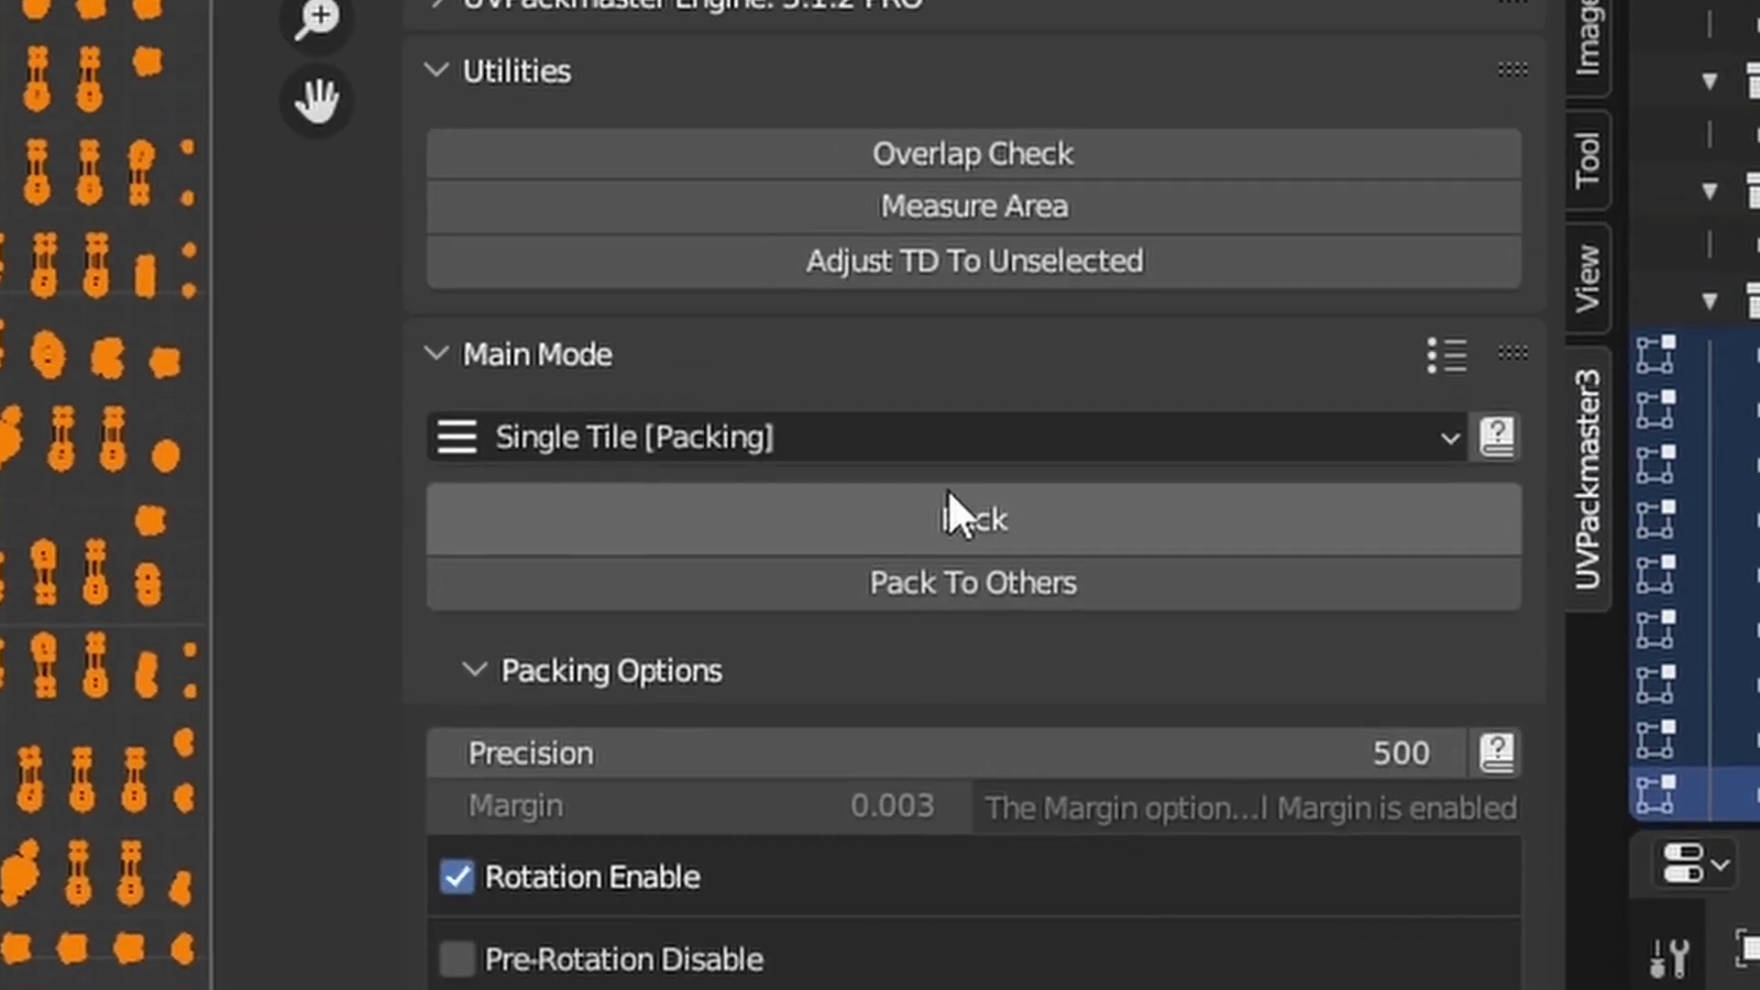
click(948, 495)
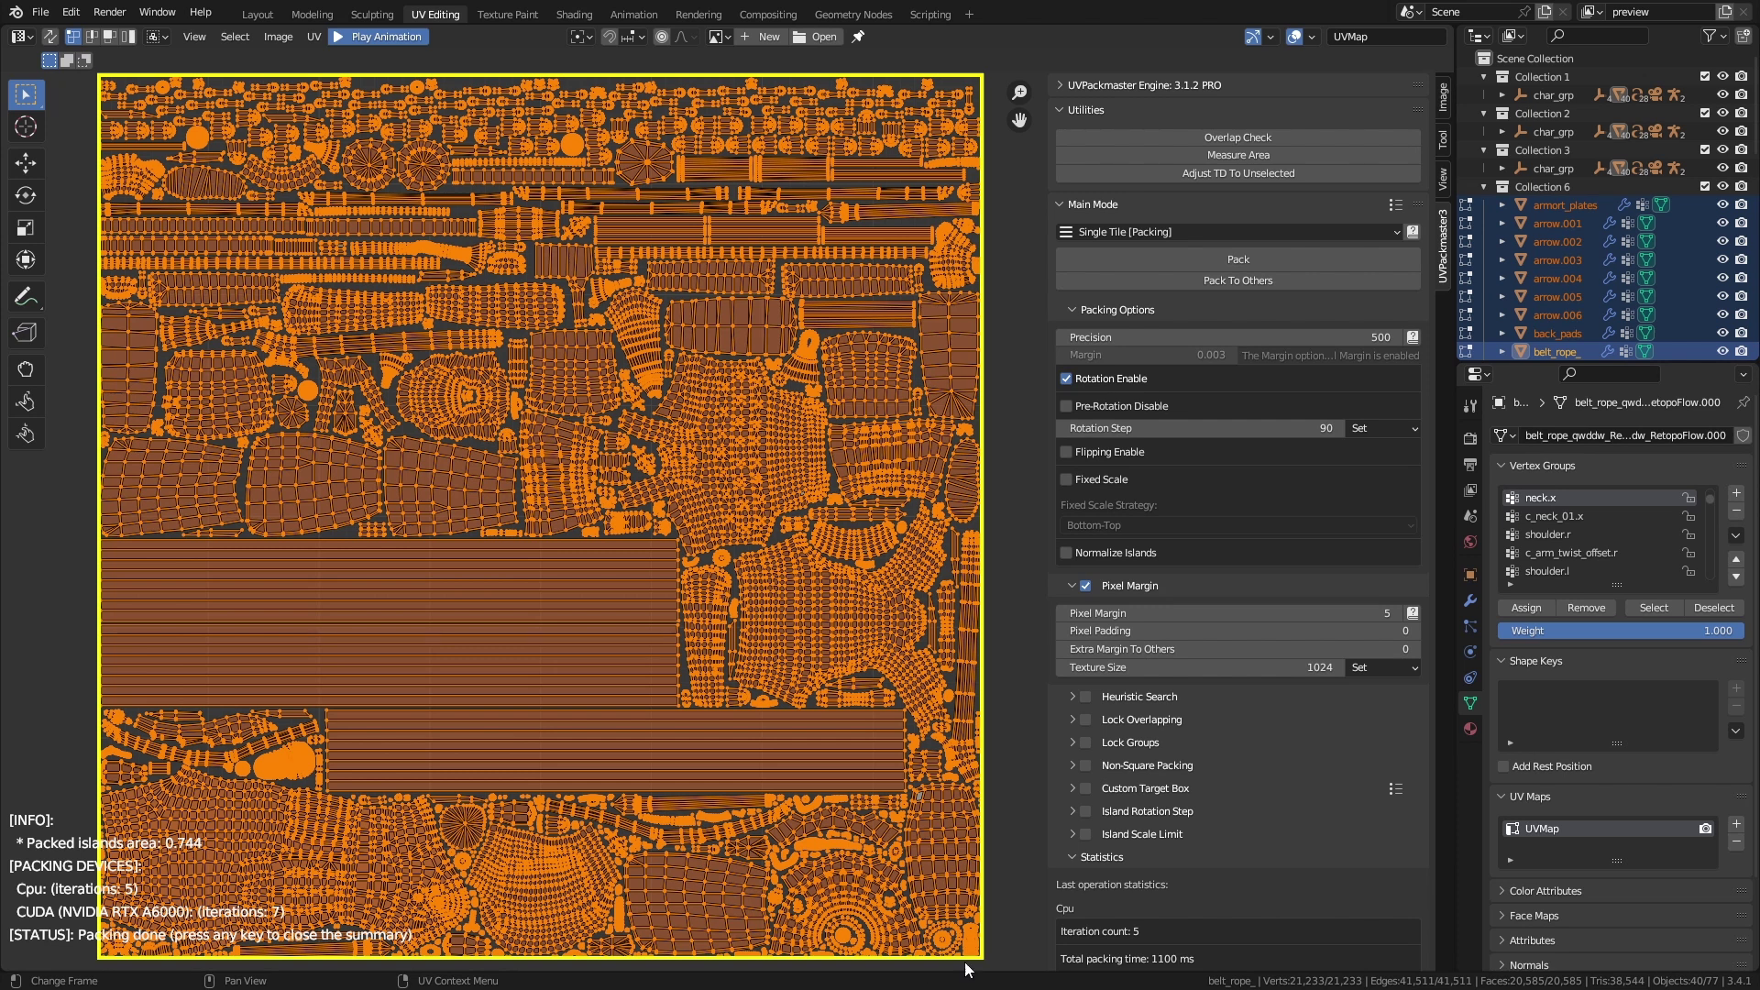
Step: Set the Pixel Margin to 10 and repack the islands
click(1199, 612)
text(10)
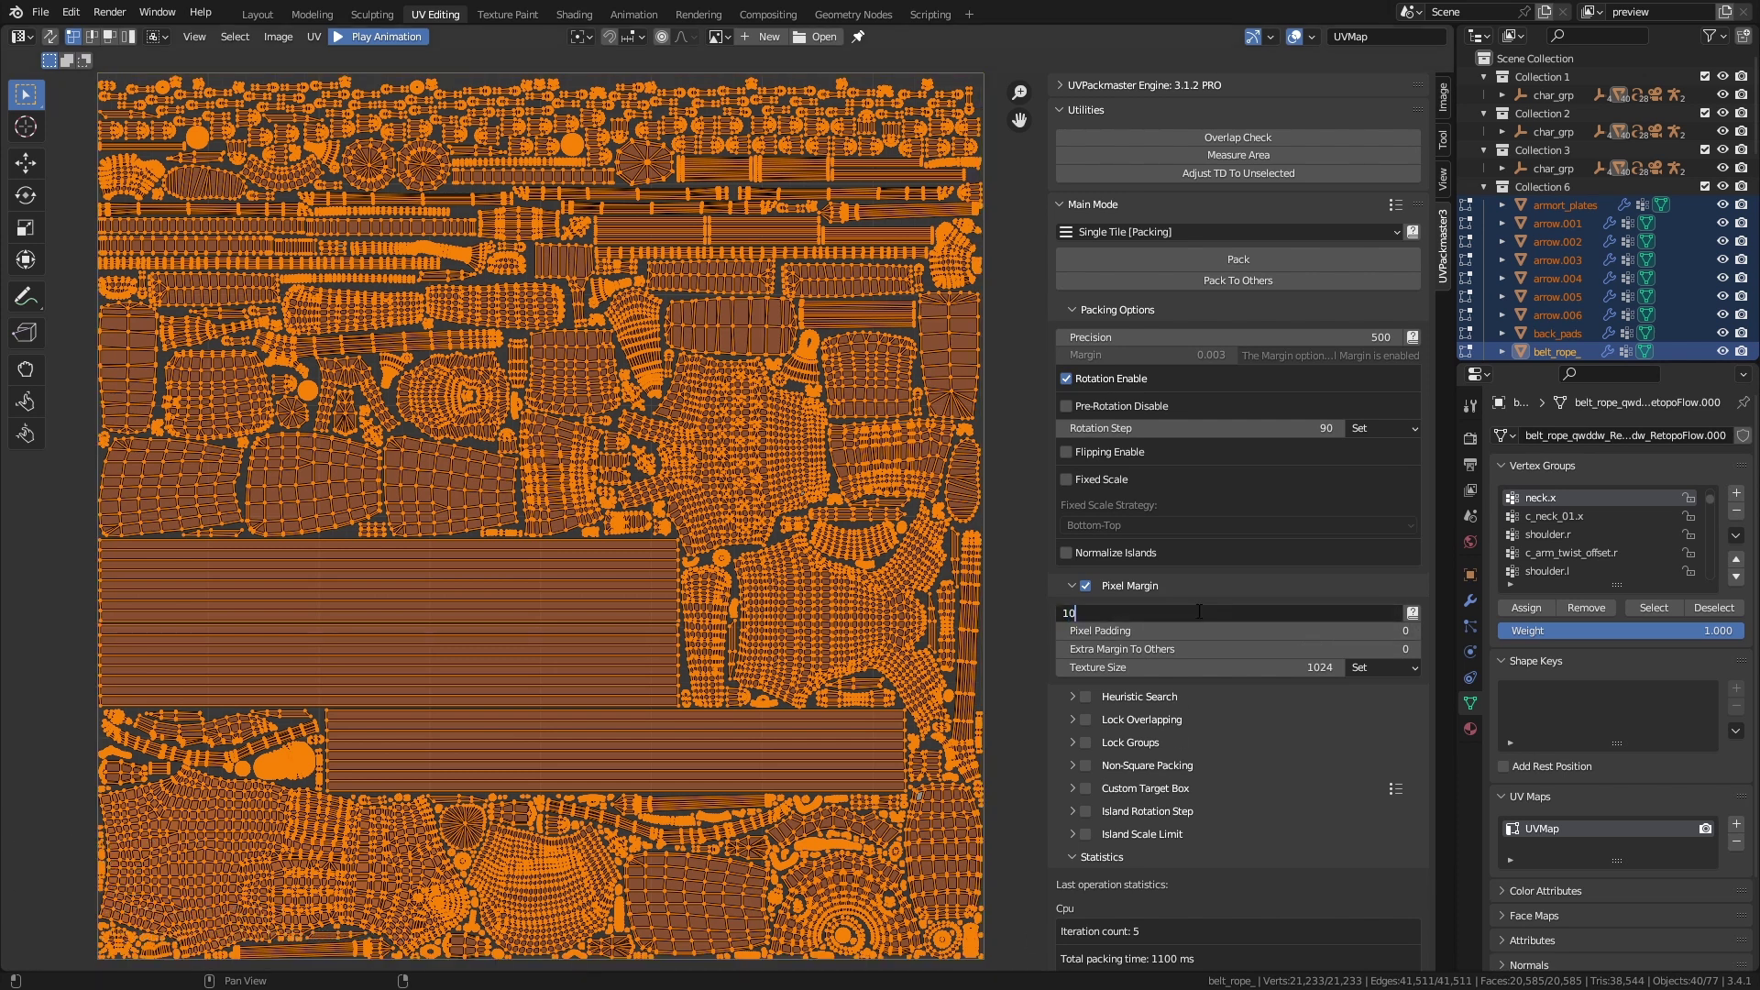
key(Return)
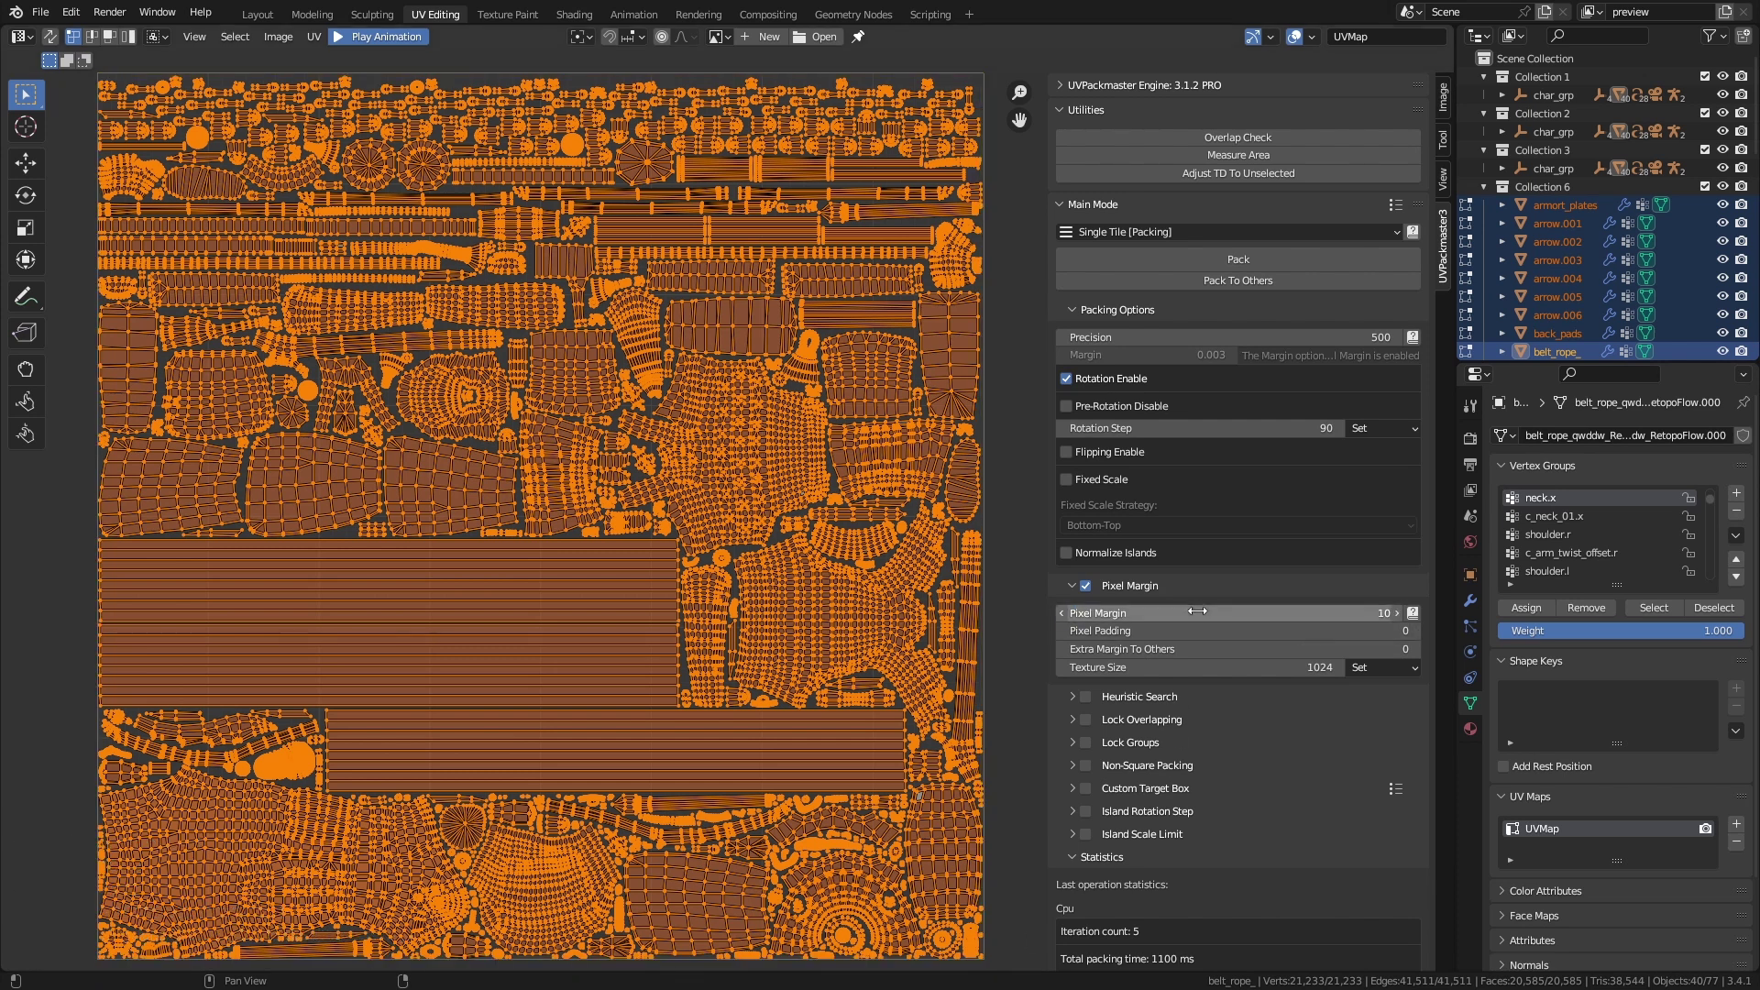
click(1235, 263)
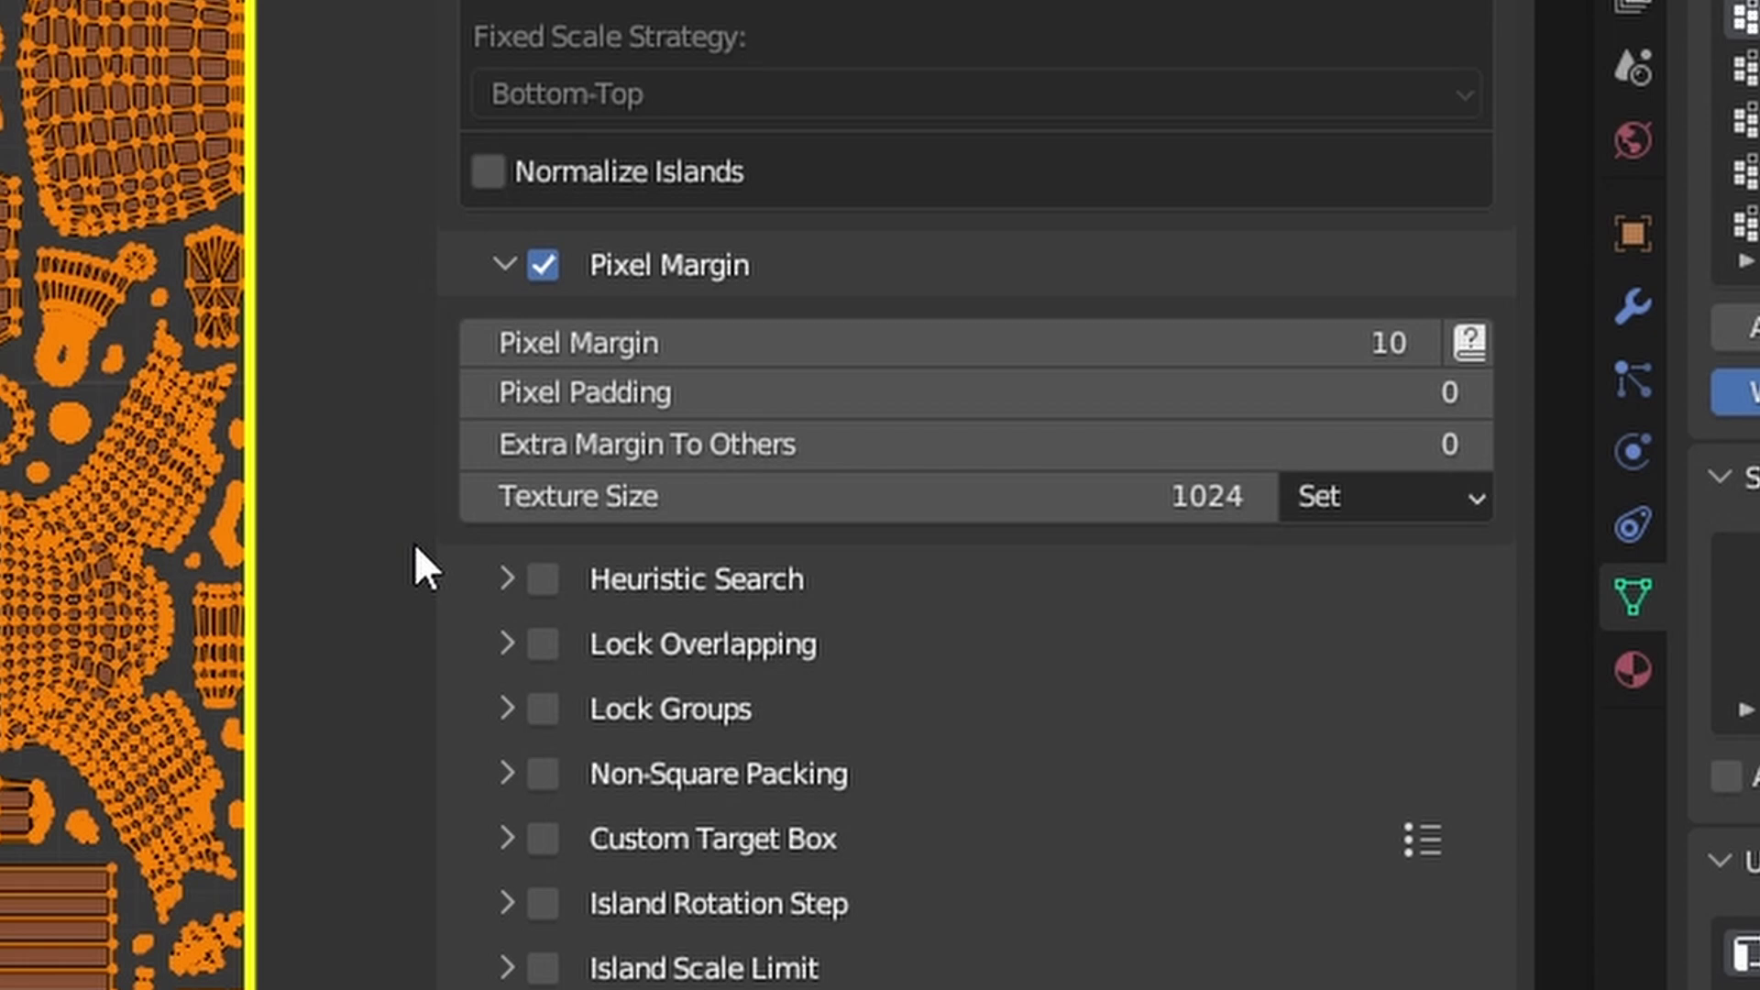
Step: Set the Pixel Padding to 50 and pack the islands
click(773, 411)
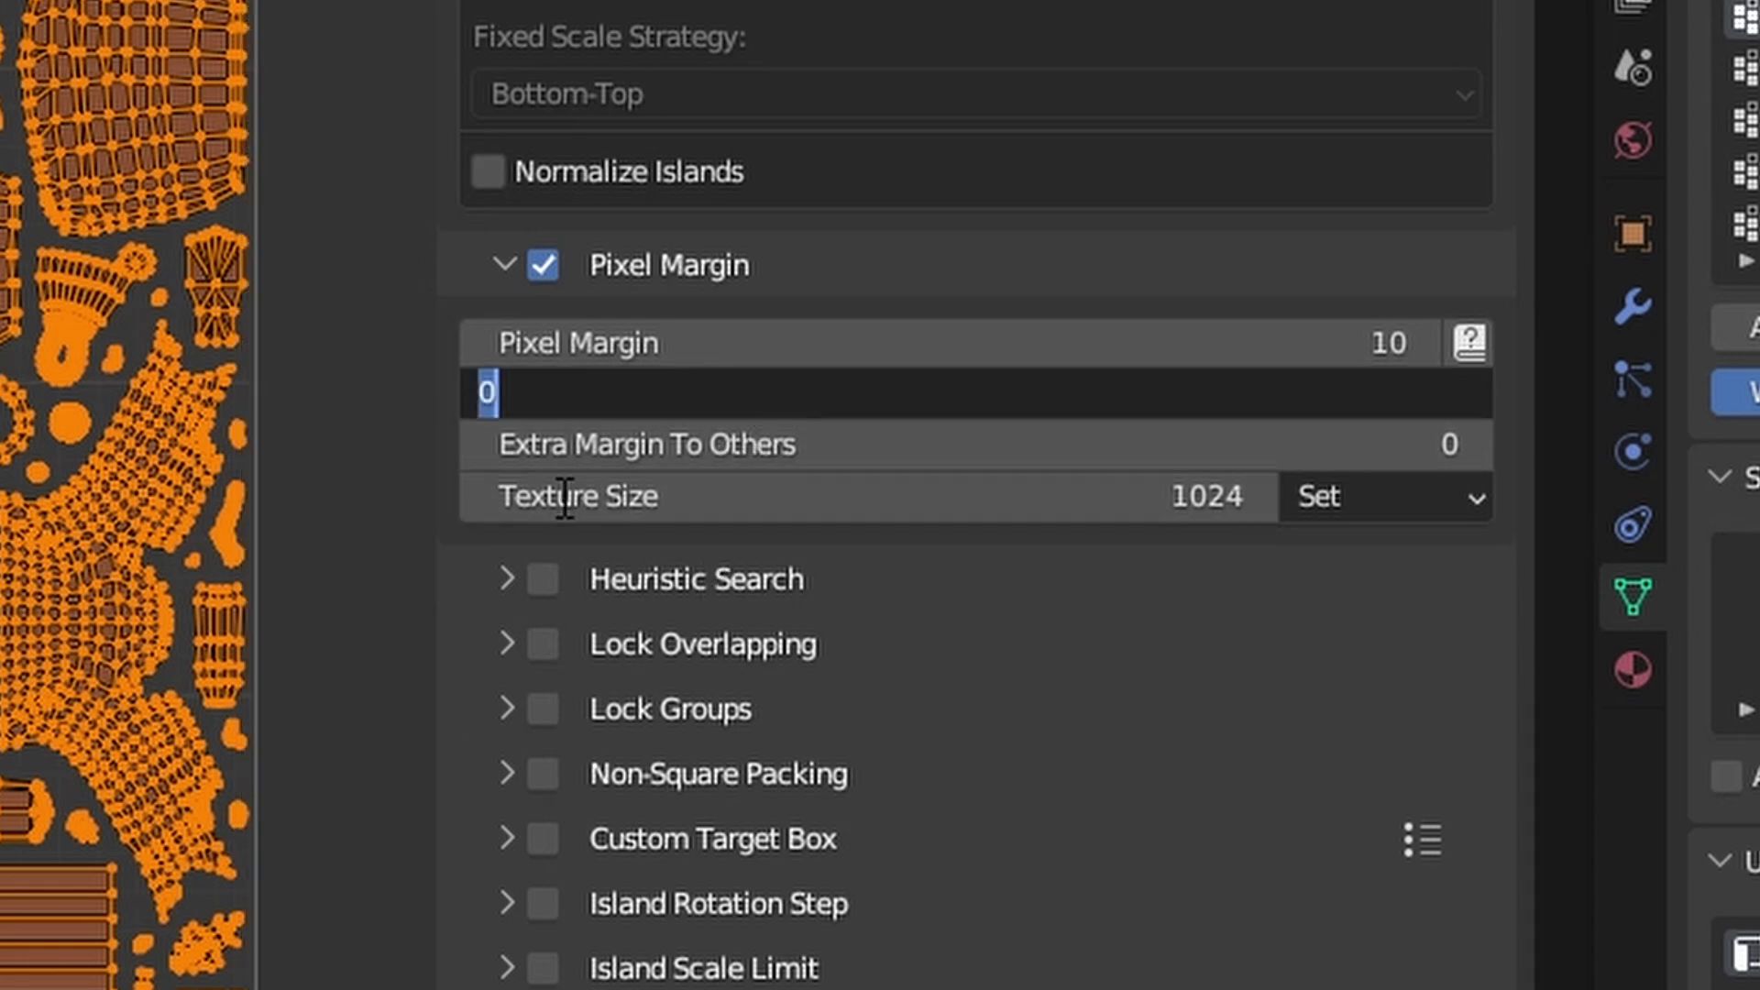
text(50)
key(Return)
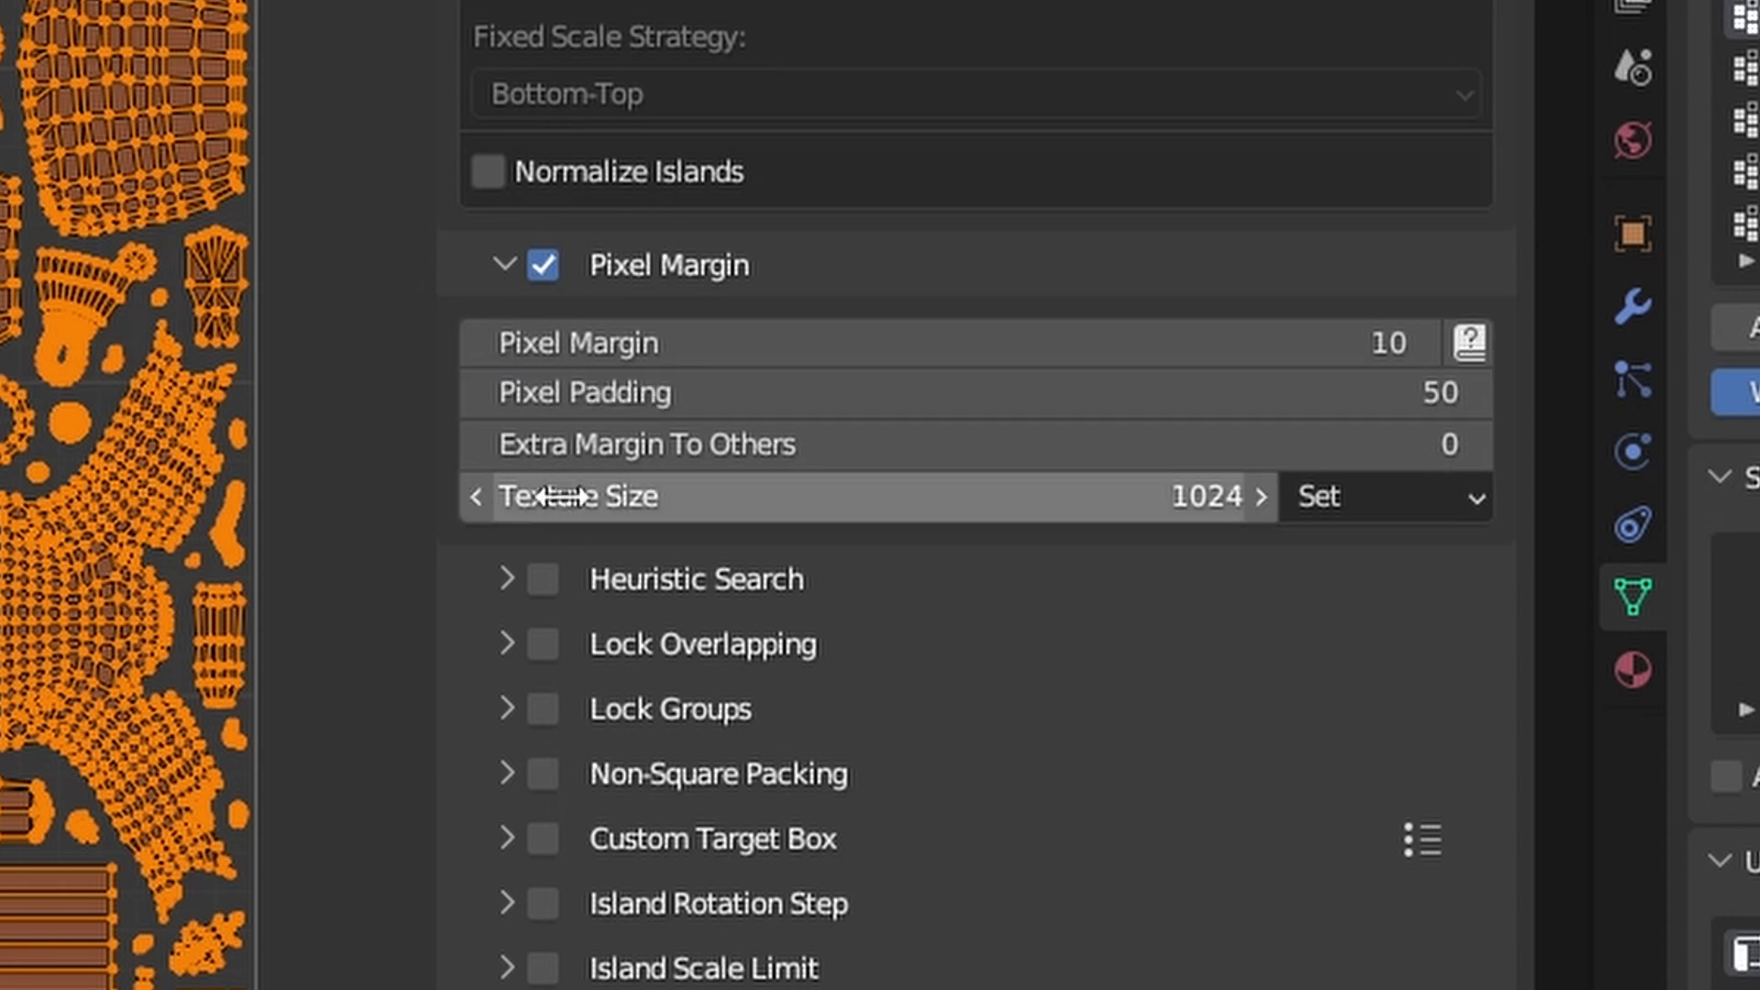
click(1168, 259)
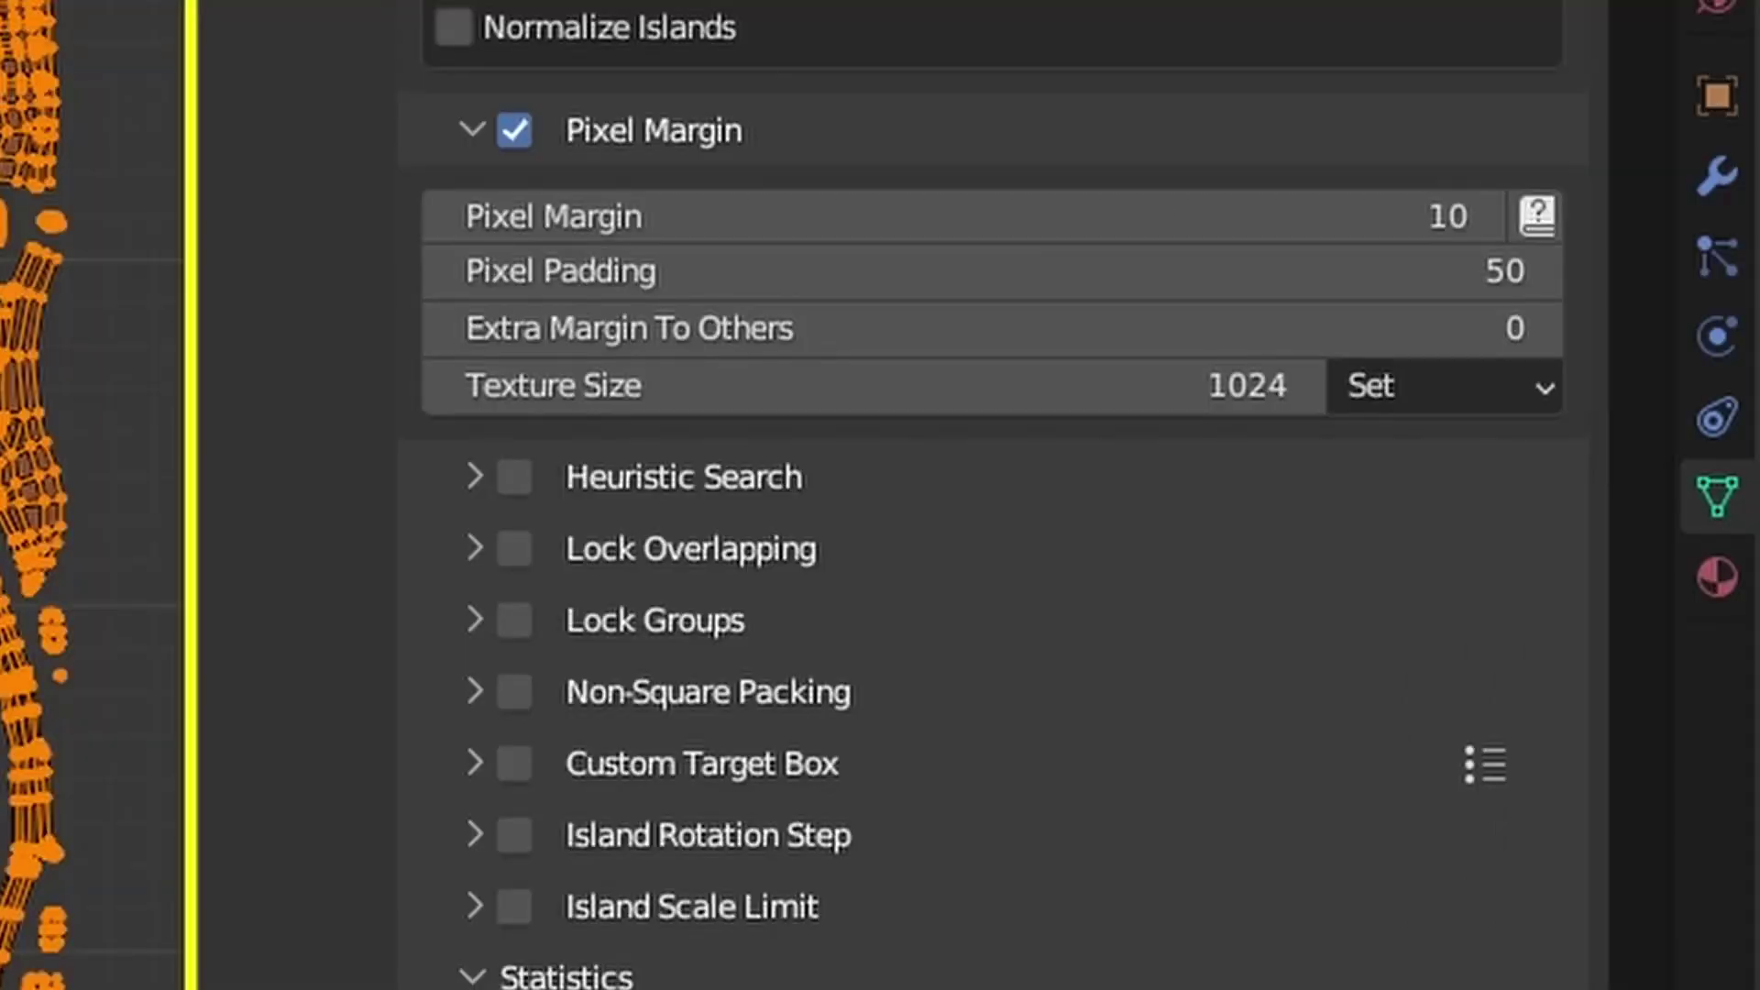
Step: Set the Pixel Padding to 1 and pack the islands again
click(1141, 335)
click(1200, 273)
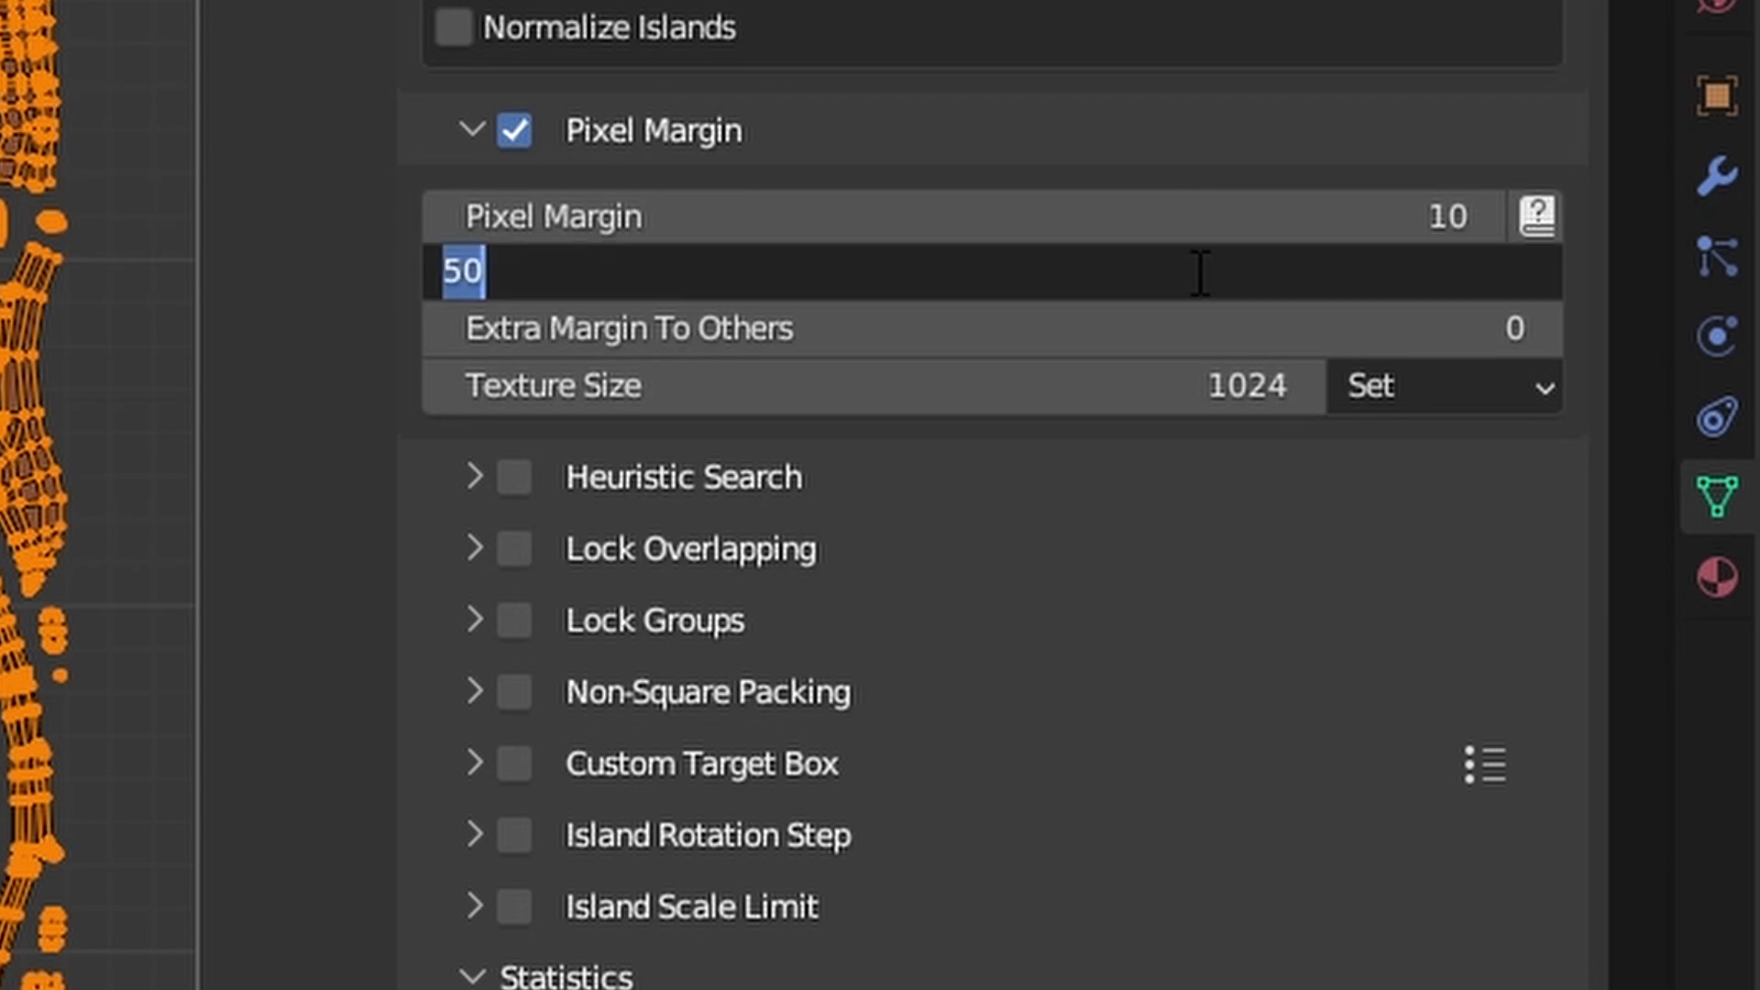
text(1)
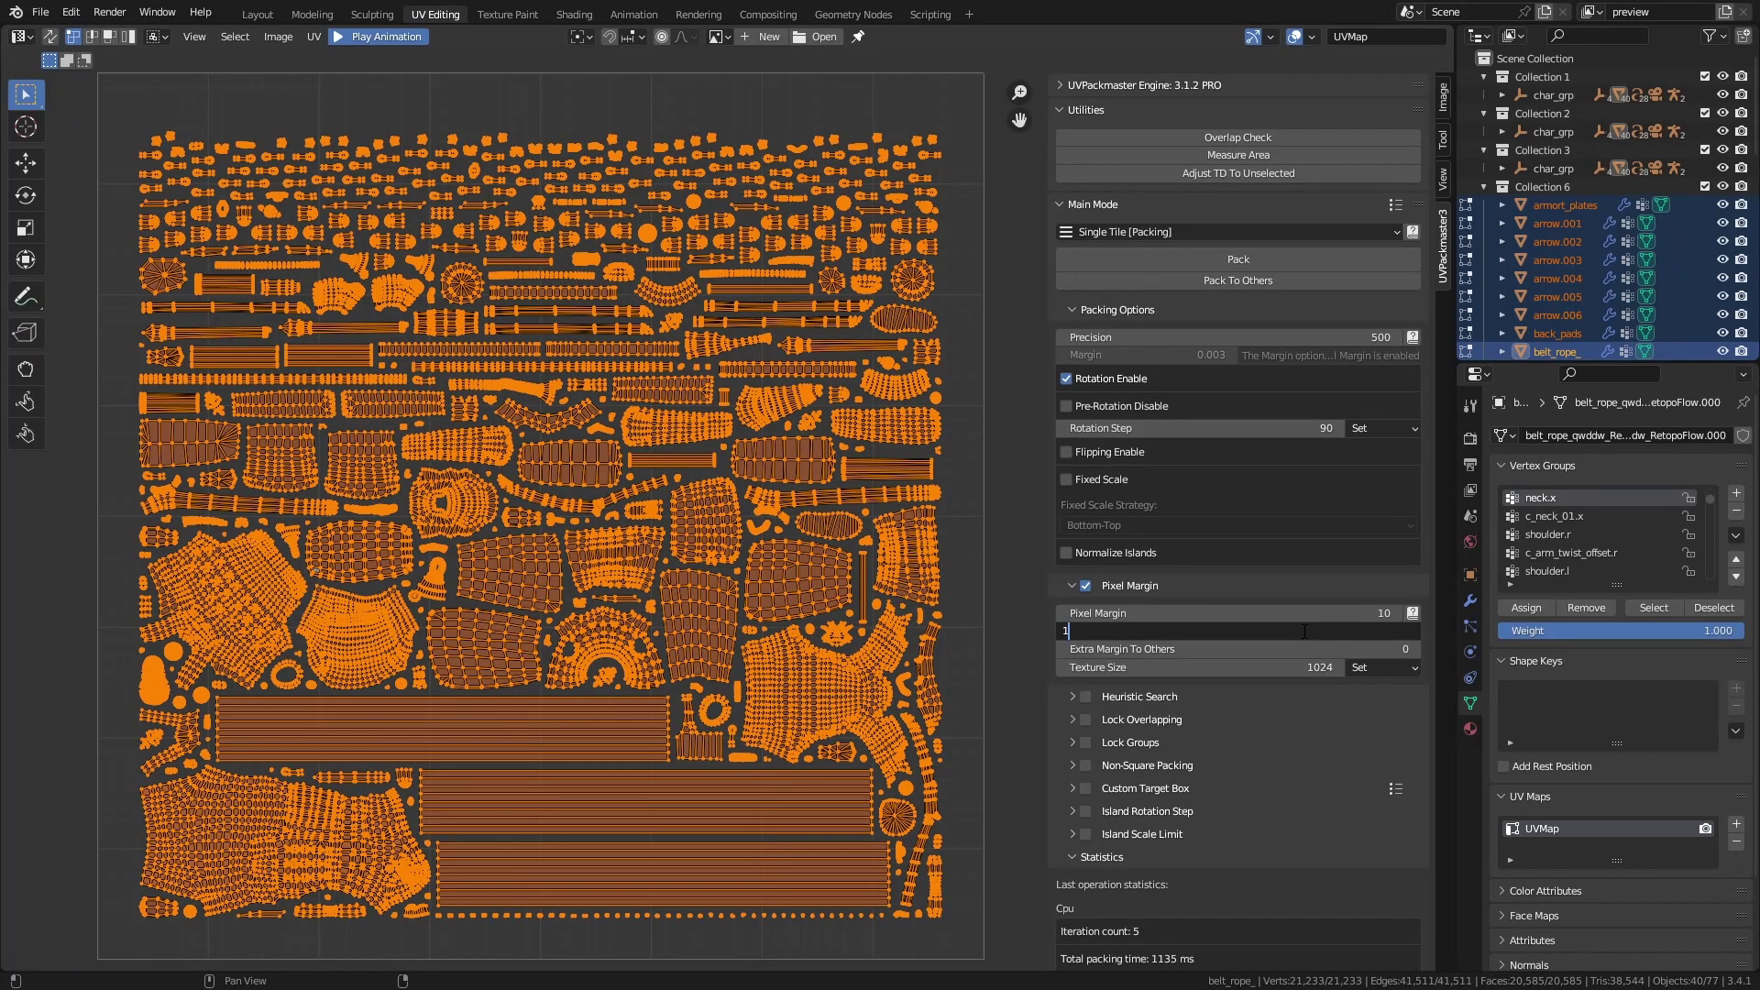
key(Return)
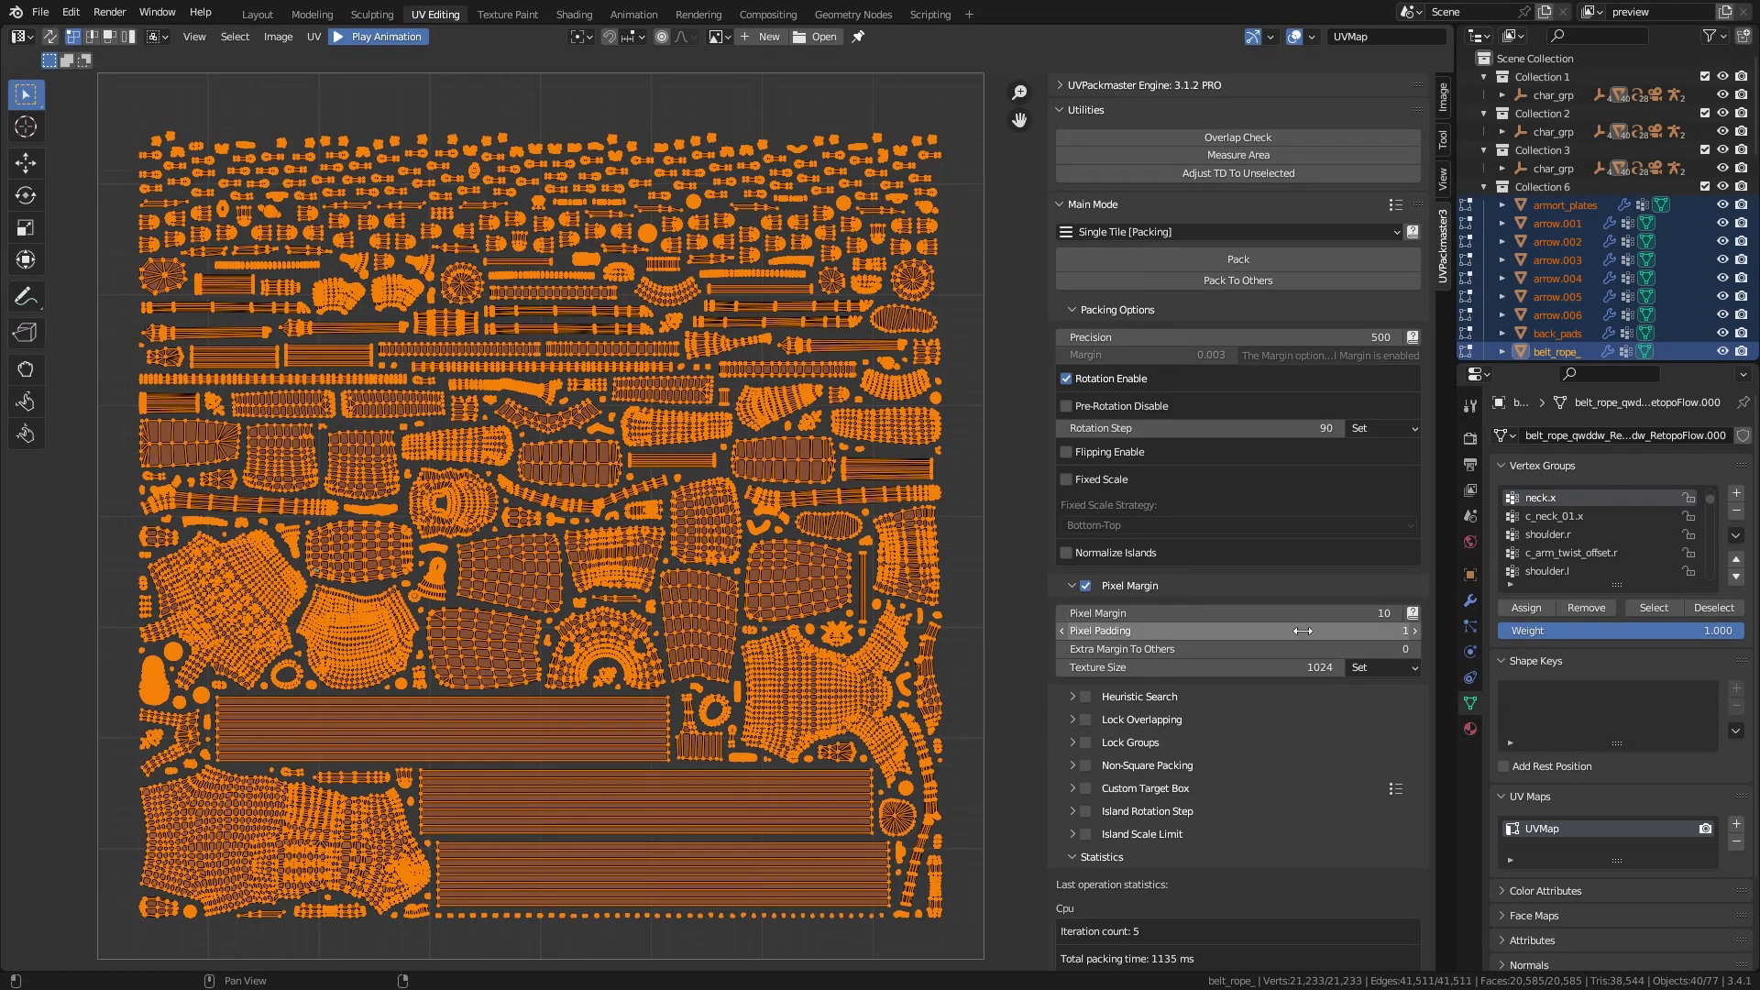
click(1272, 260)
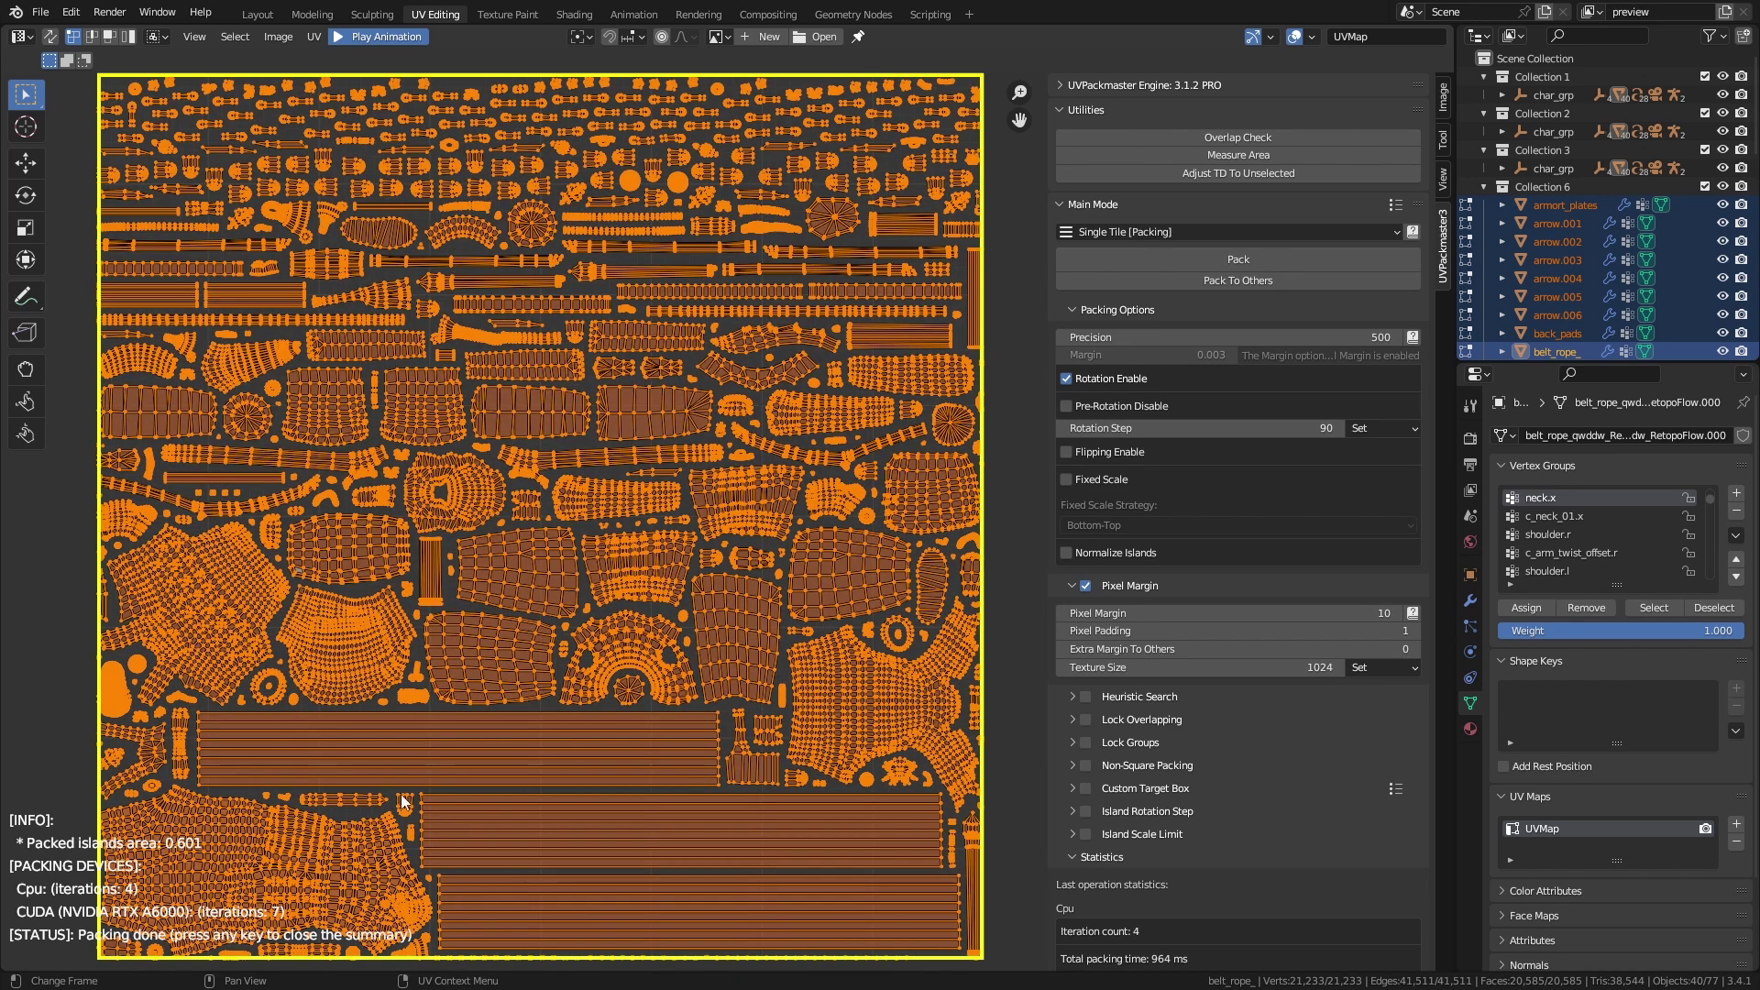
Step: Circle-select the islands in the upper-right part of the tile and extend the selection to the complete linked islands
middle_drag(228, 830, 992, 491)
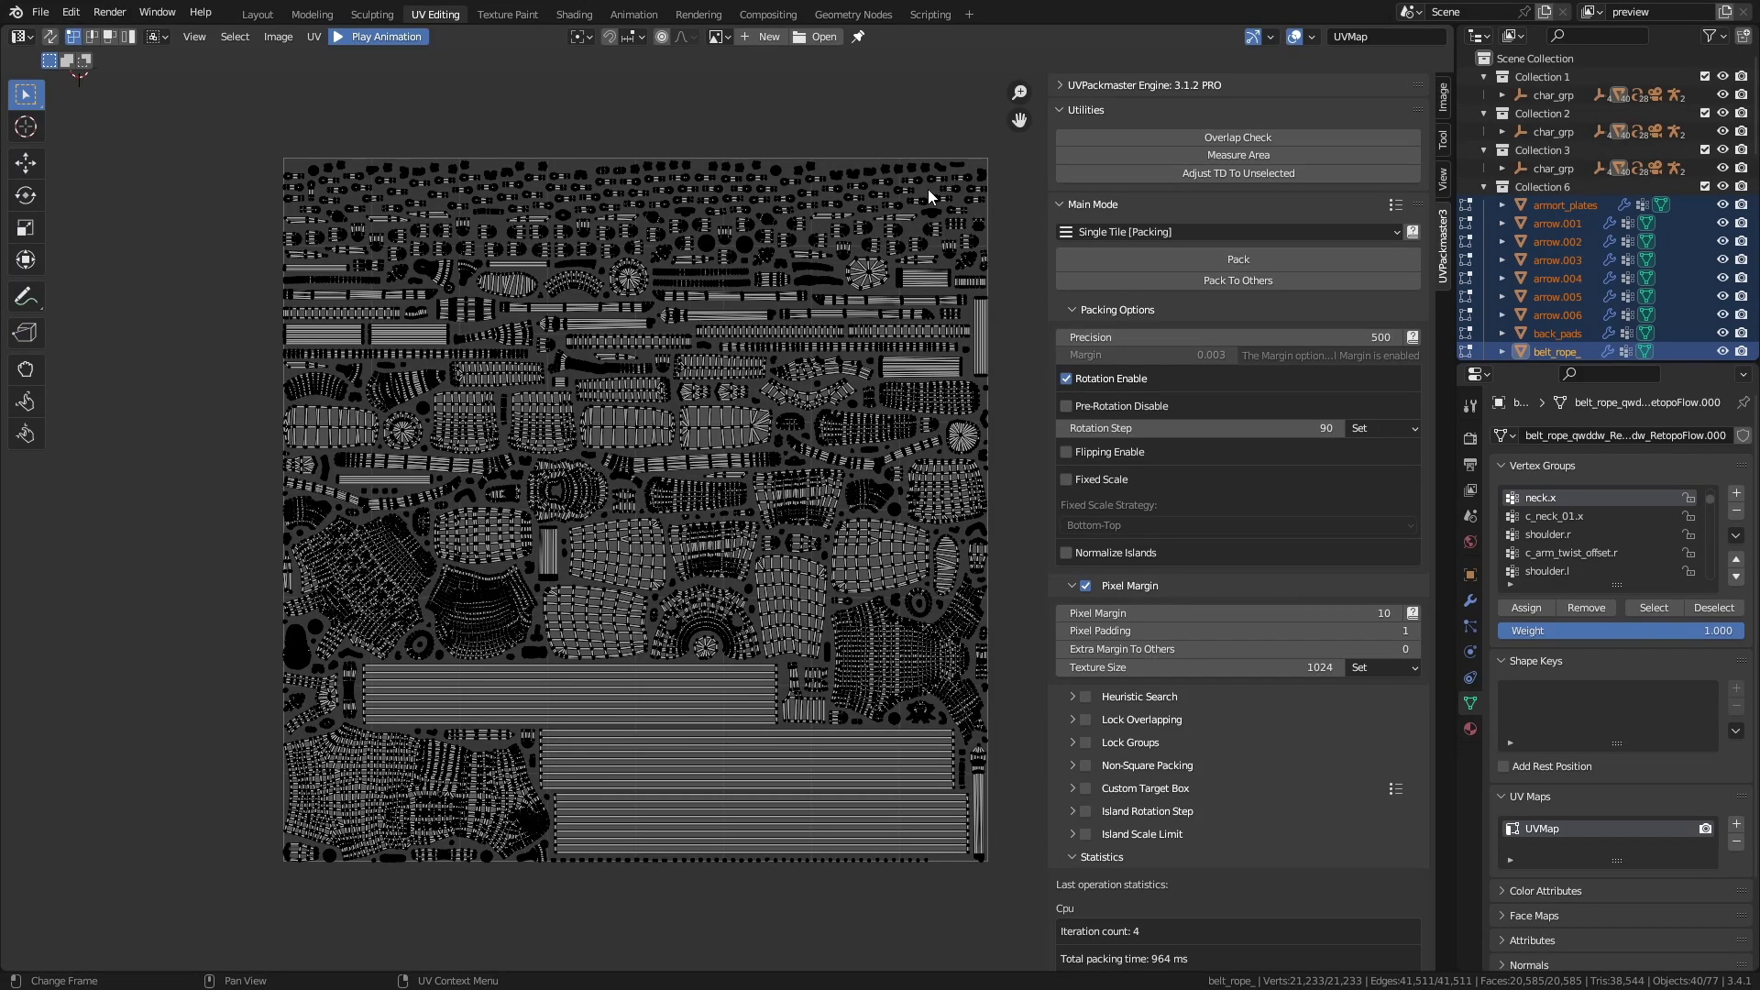
key(c)
click(910, 224)
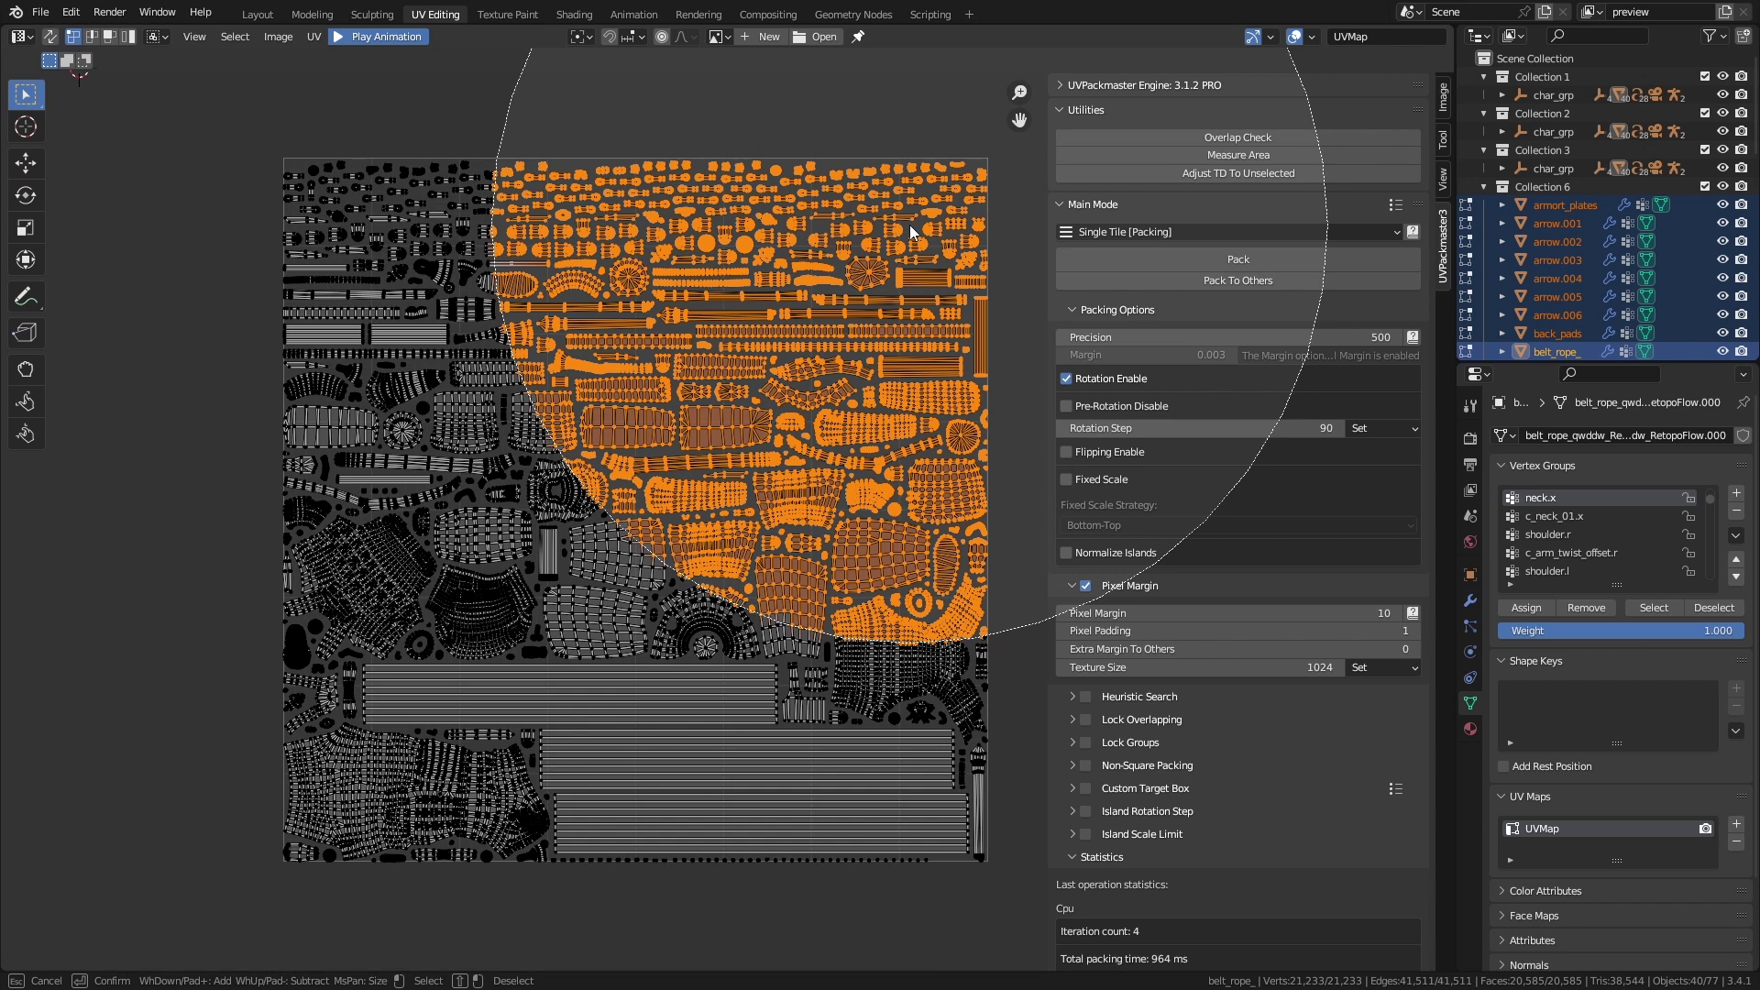
drag(909, 224, 882, 272)
right_click(883, 272)
key(ctrl+l)
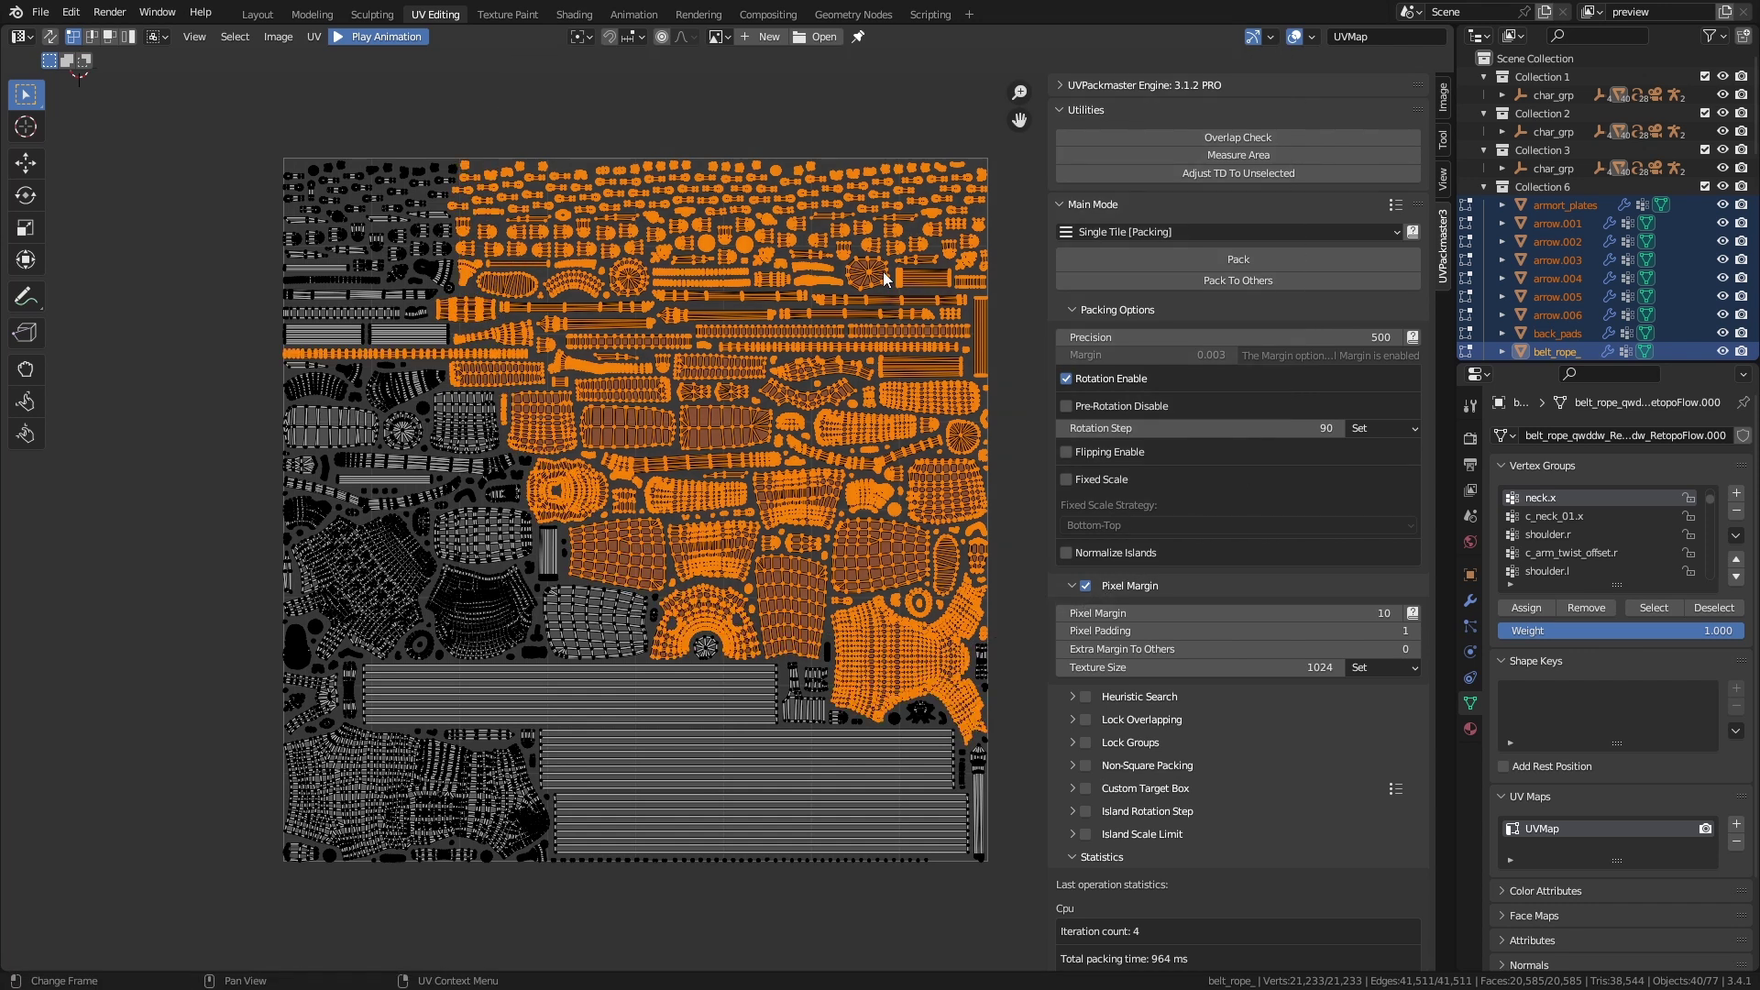
Step: Move the selected islands out of the tile into the empty space to its left
scroll(667, 456, down, 4)
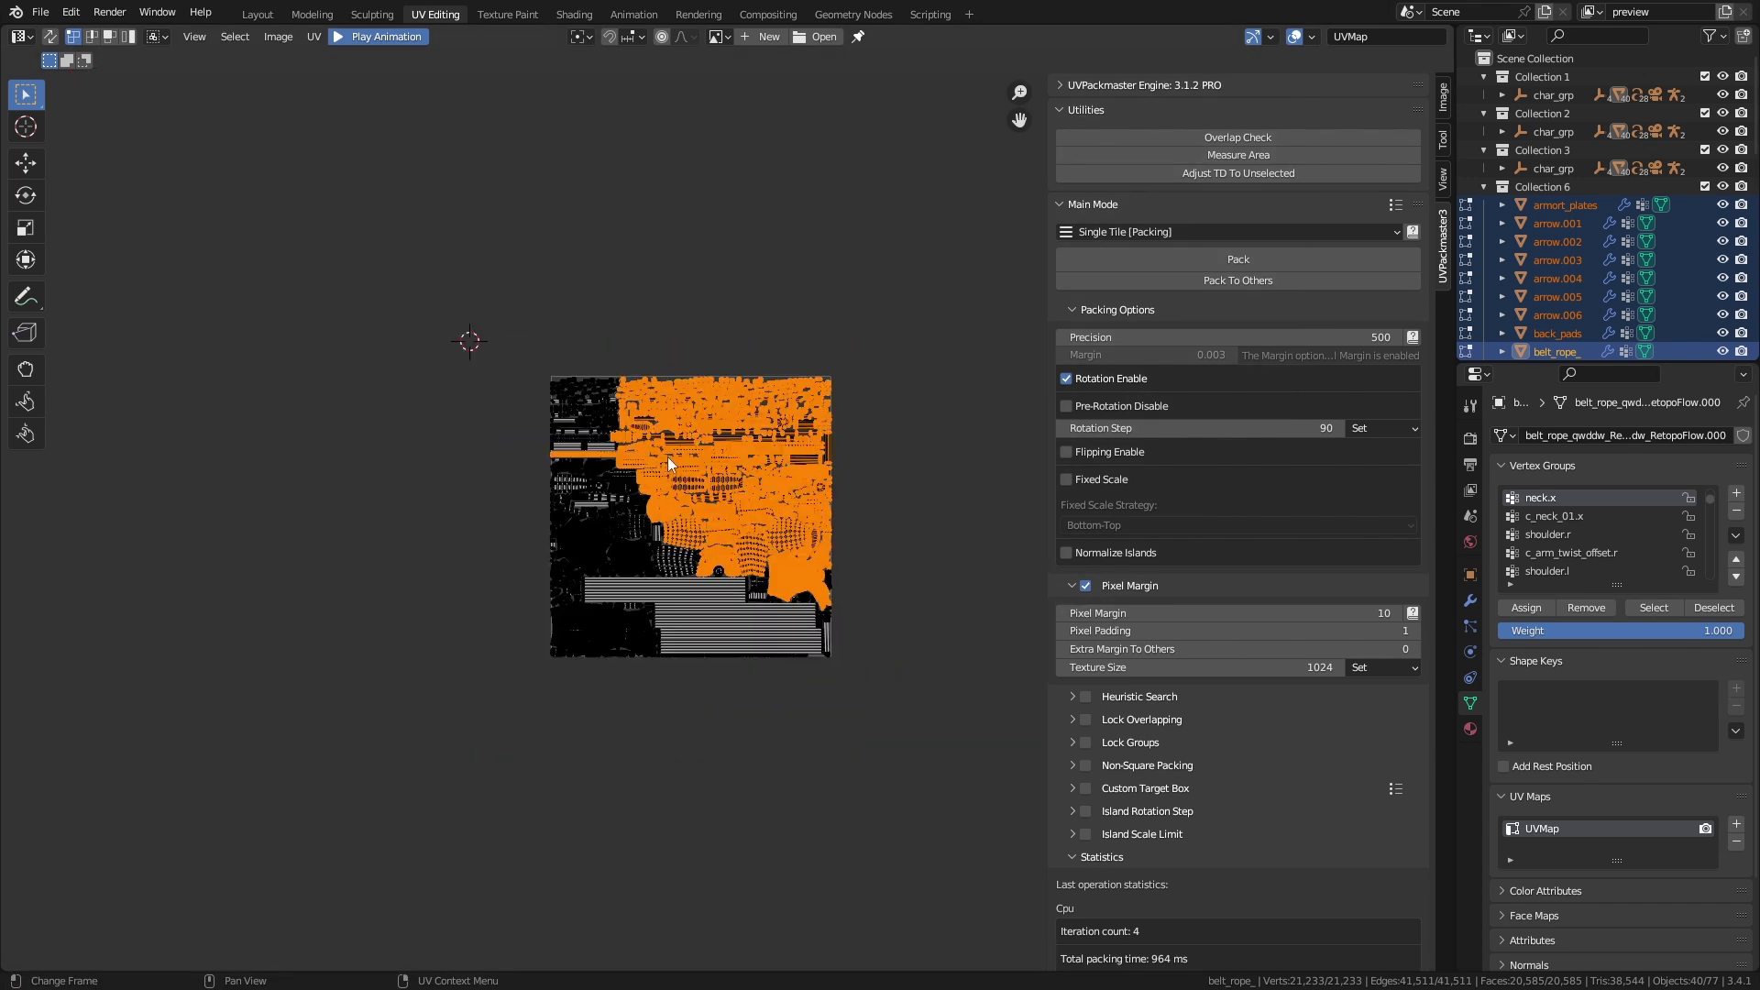
key(g)
click(470, 459)
scroll(803, 431, up, 2)
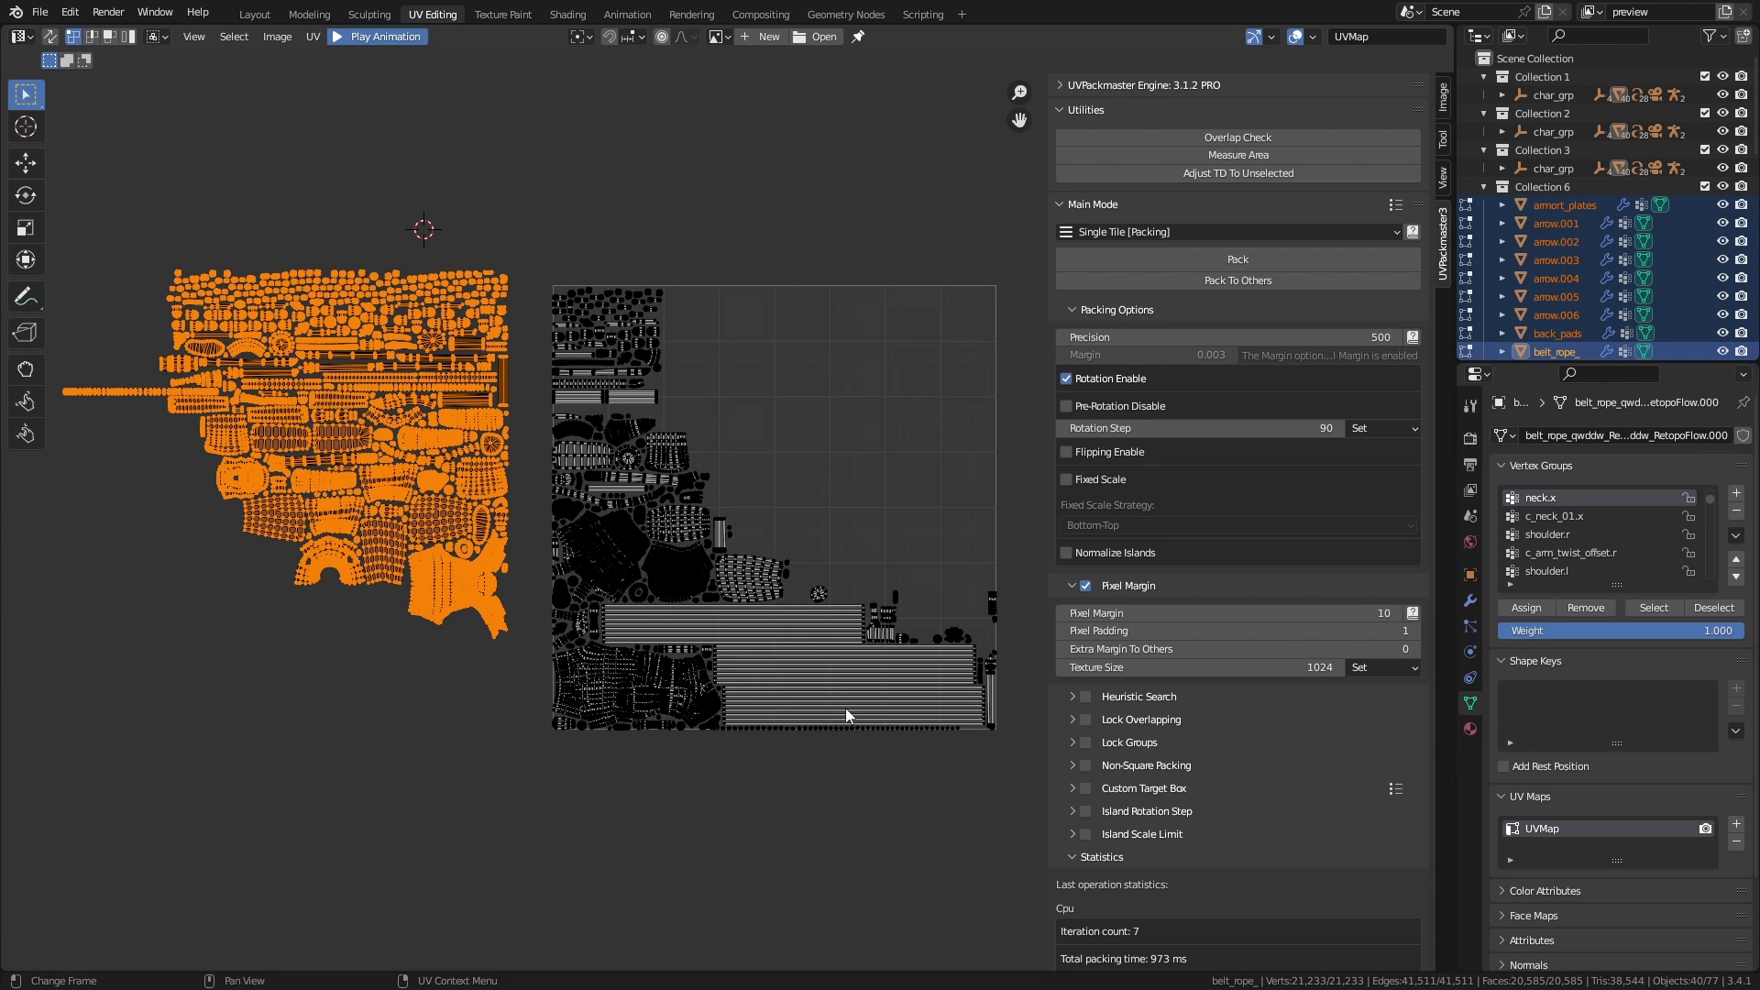
Step: Pack the selected islands into the tile with the regular Pack operation and save the file
scroll(845, 707, up, 2)
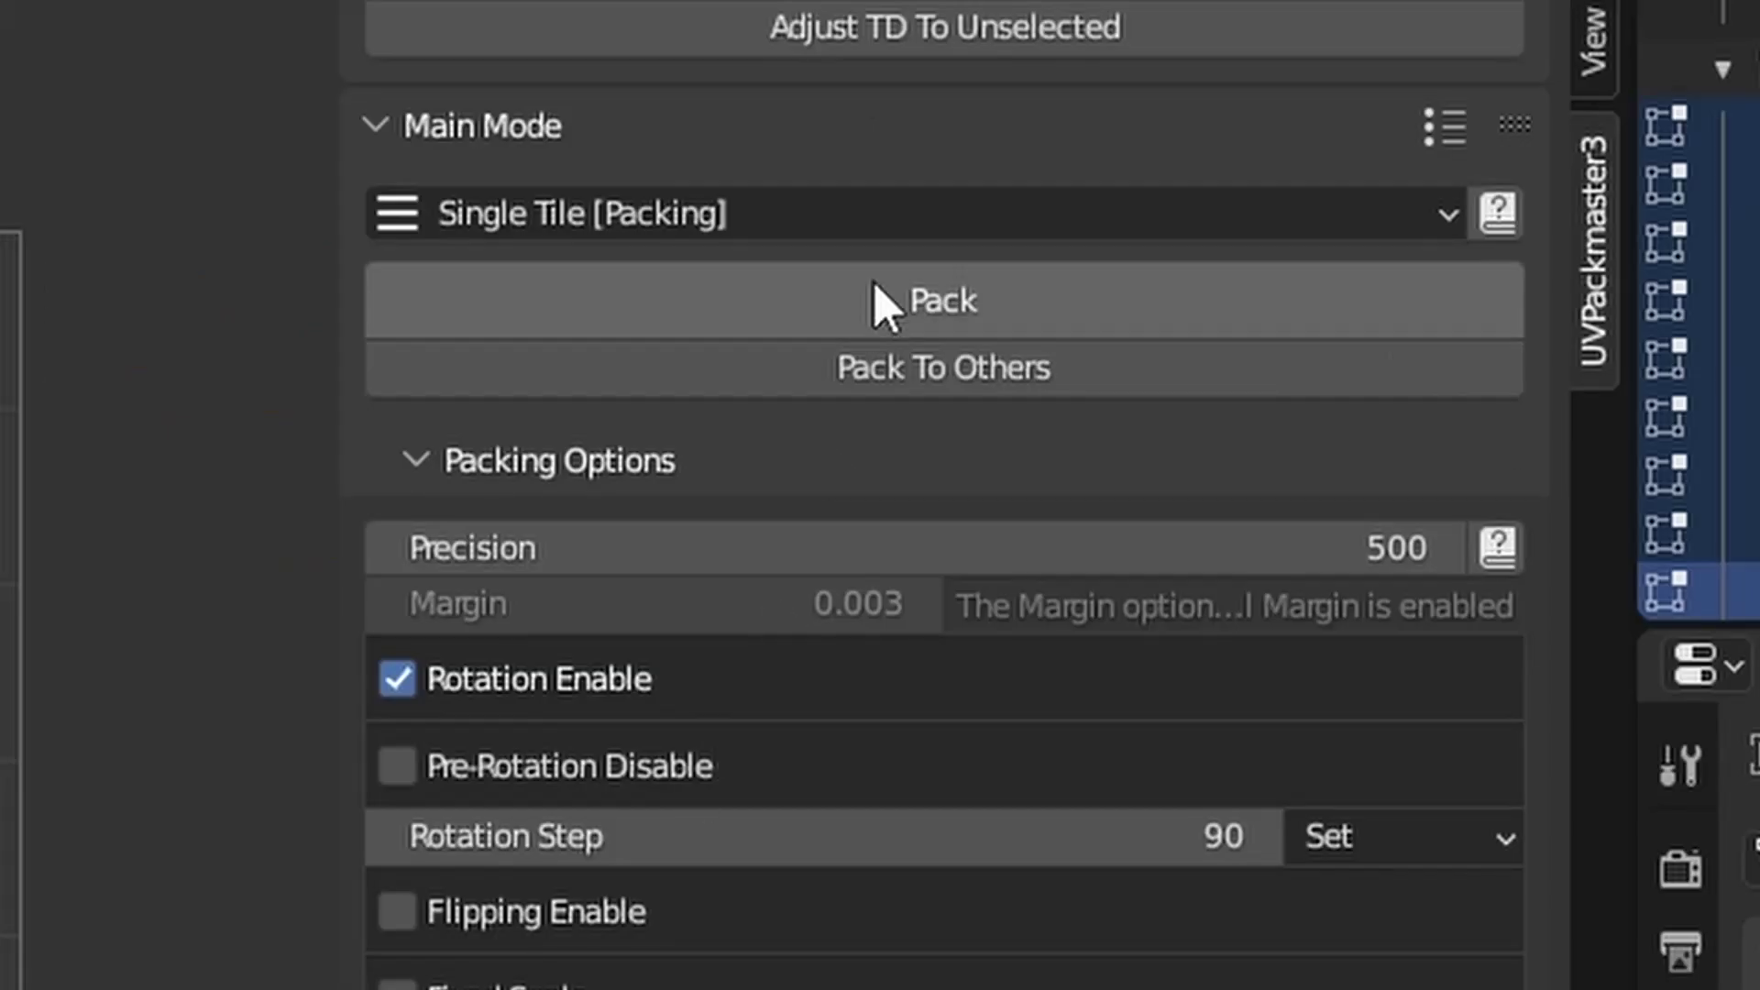
click(875, 292)
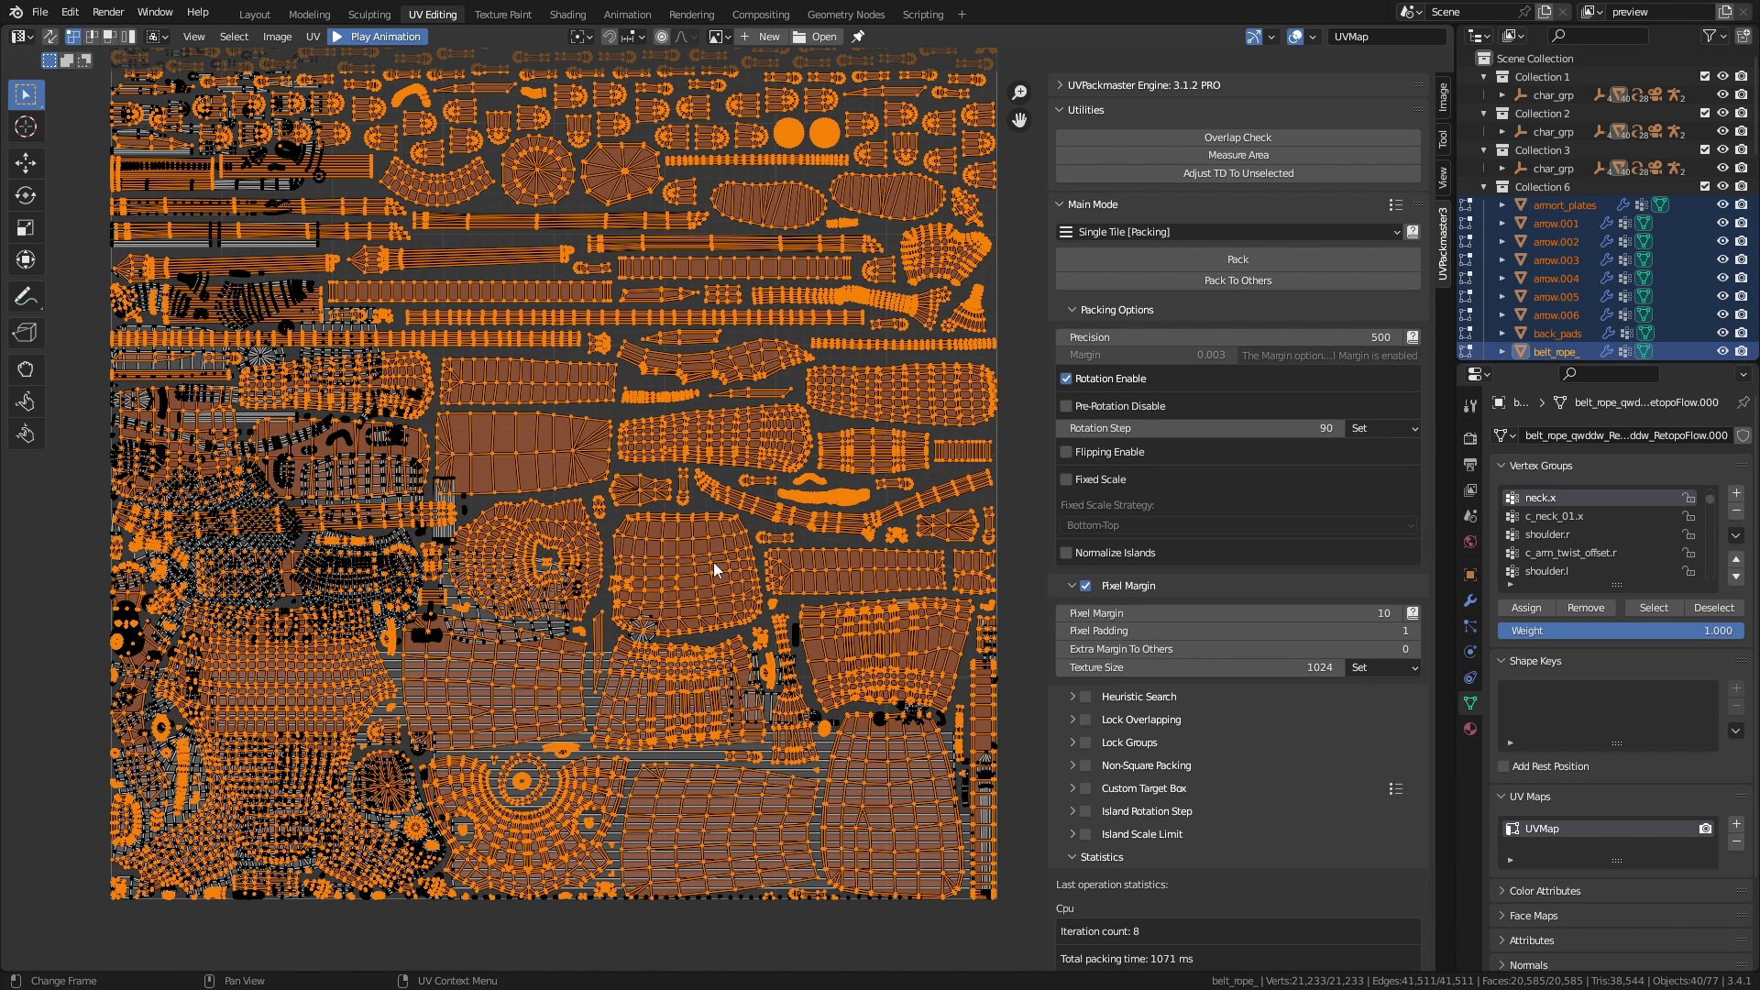
key(ctrl+s)
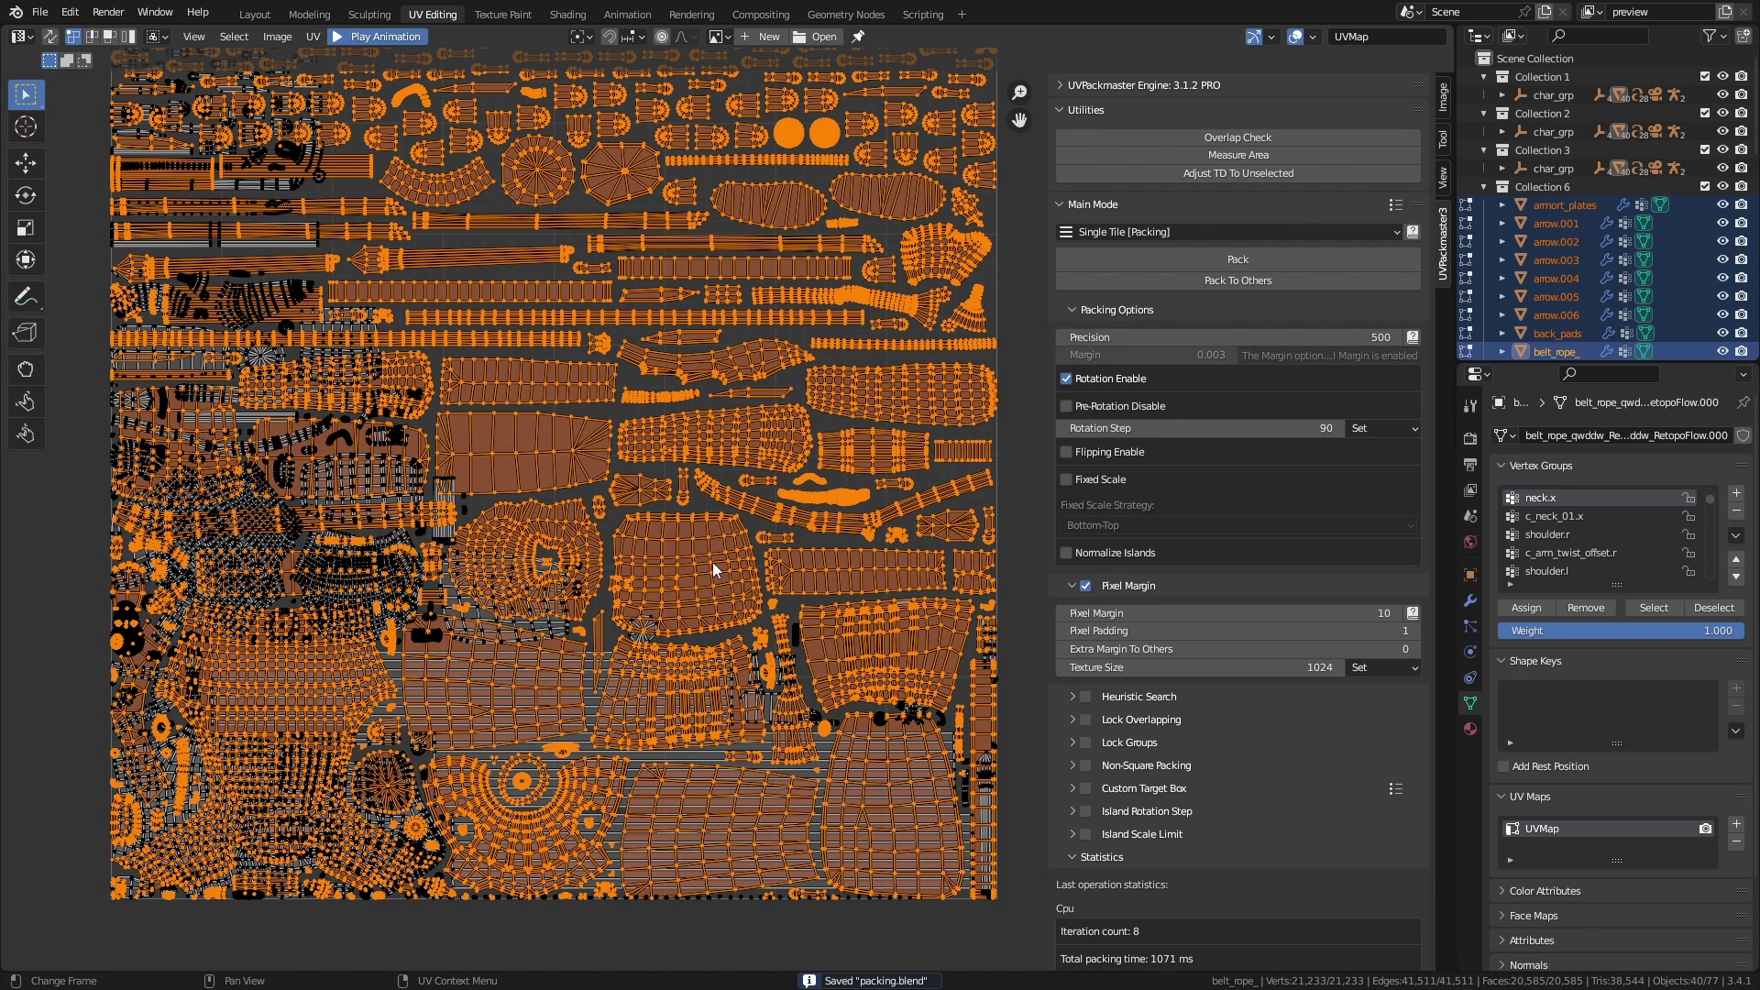
Step: Undo the last pack and fit the selected islands around the unselected ones with Pack To Others
key(ctrl+z)
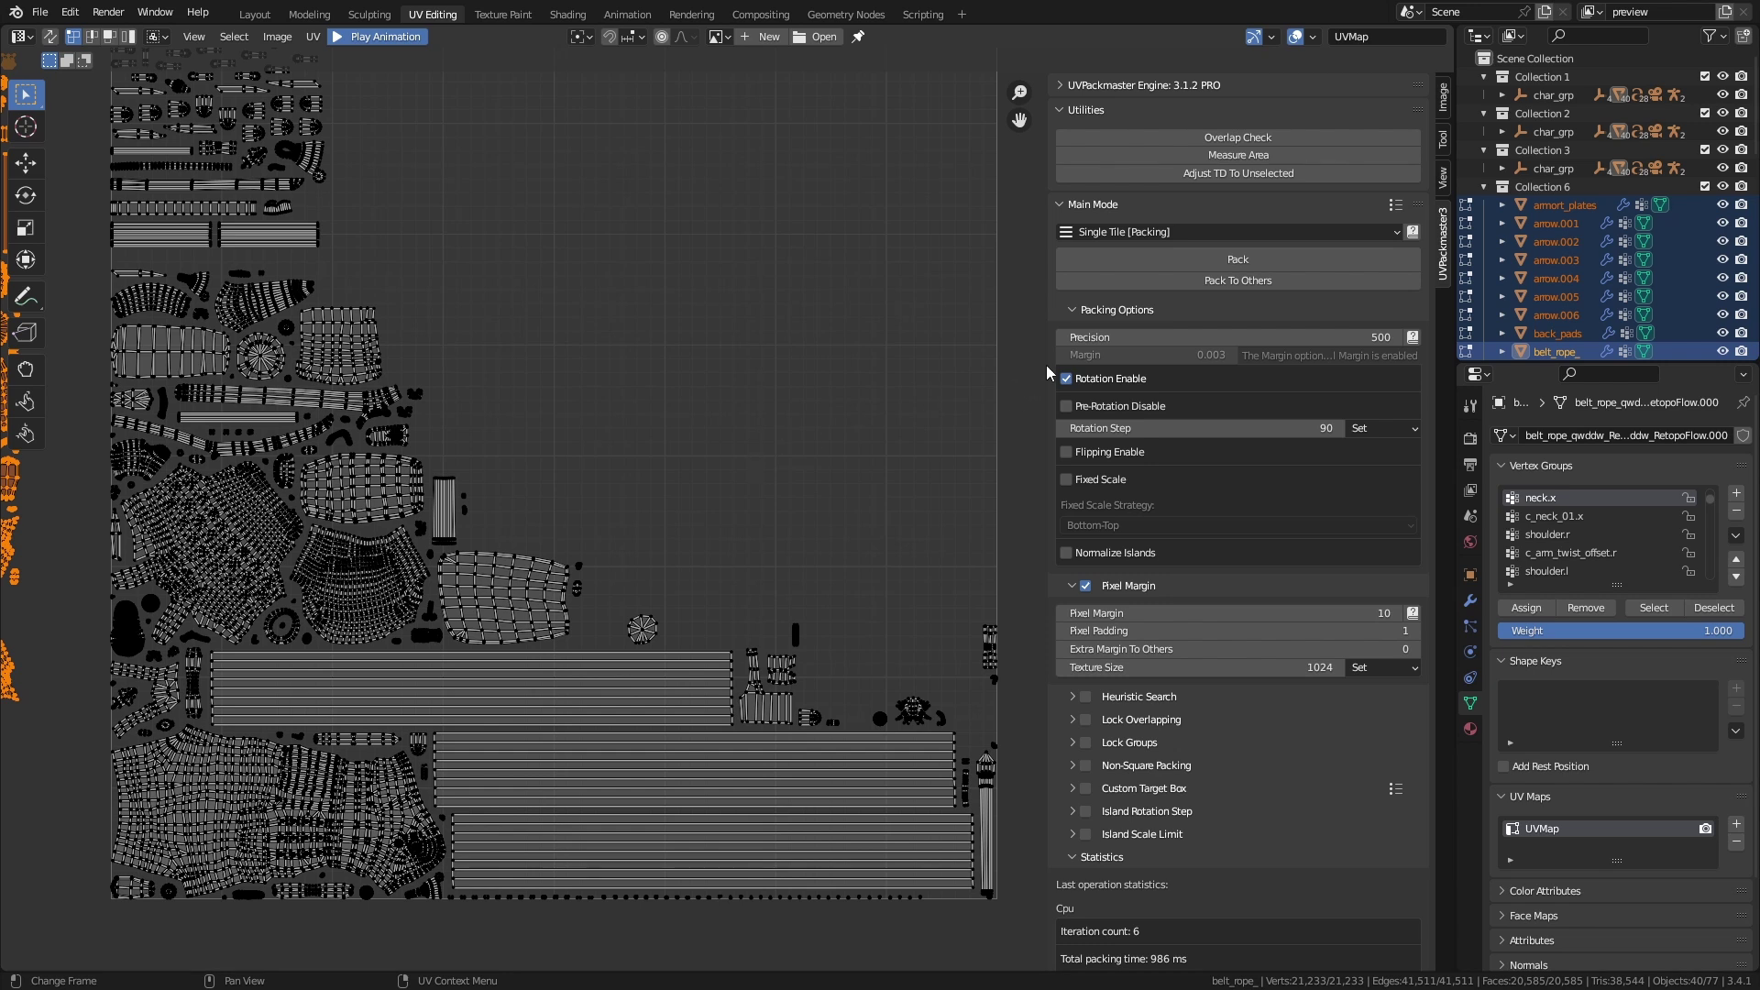
click(1171, 283)
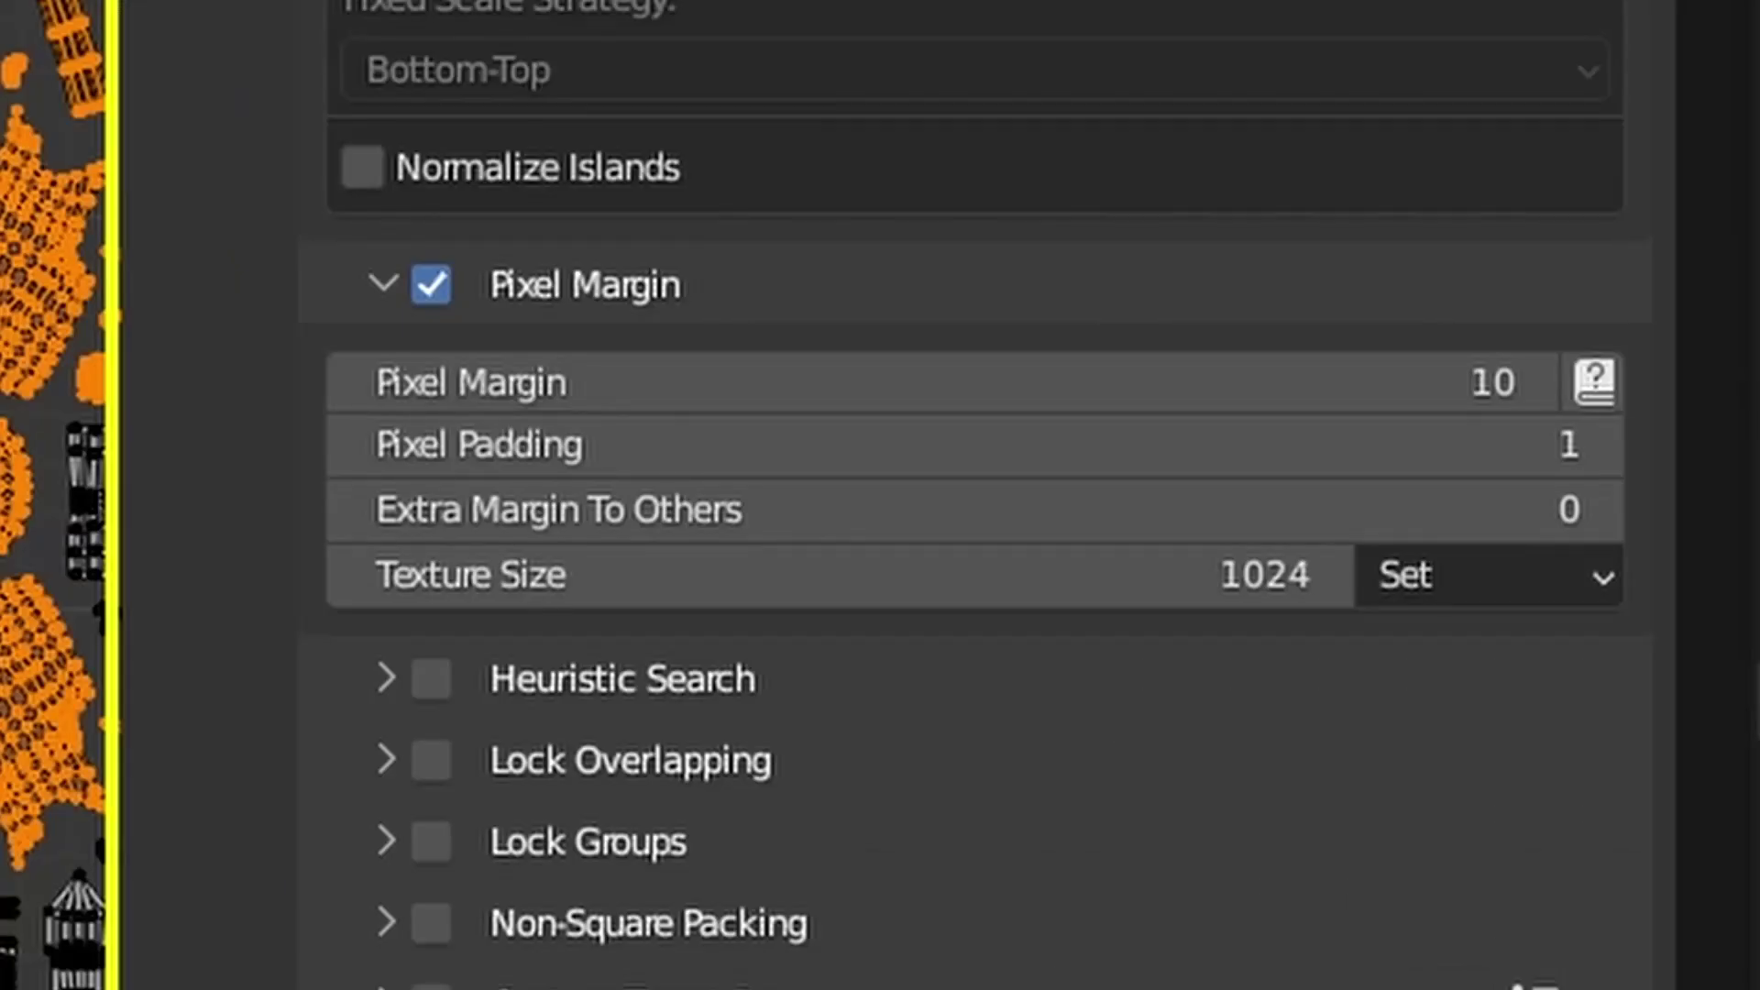
Step: Set Extra Margin To Others to 30 and repack the selected islands with Pack To Others
click(1091, 520)
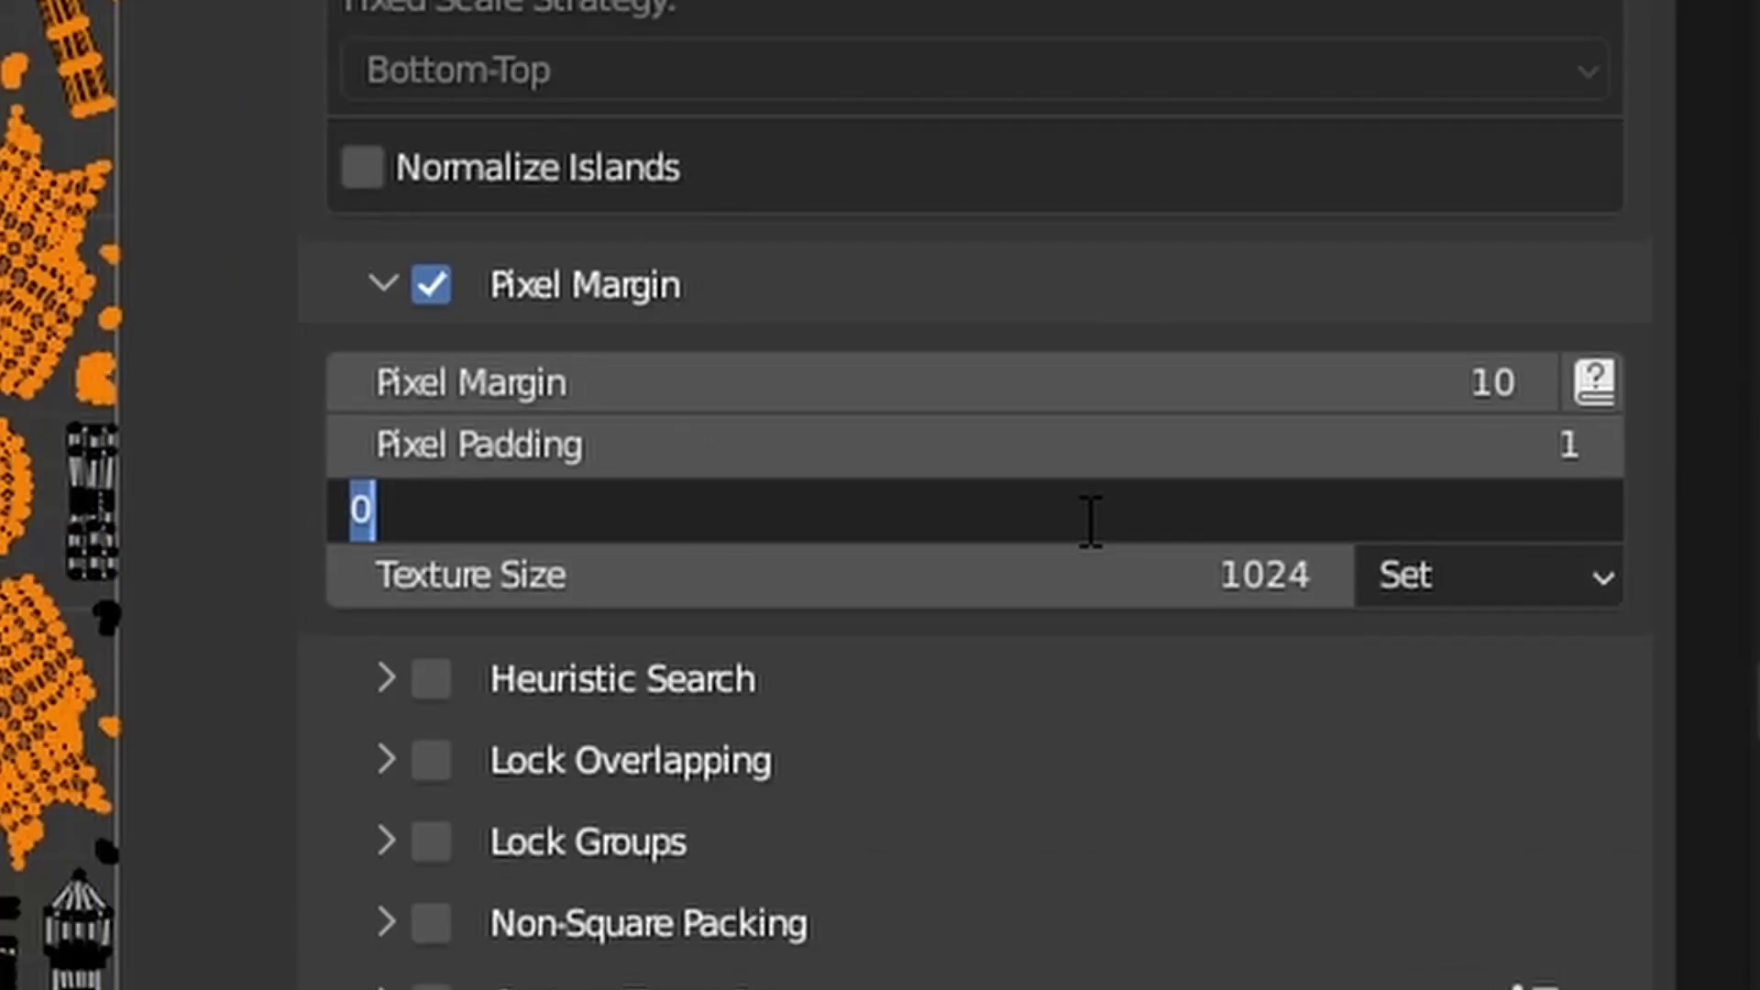
text(30)
key(Return)
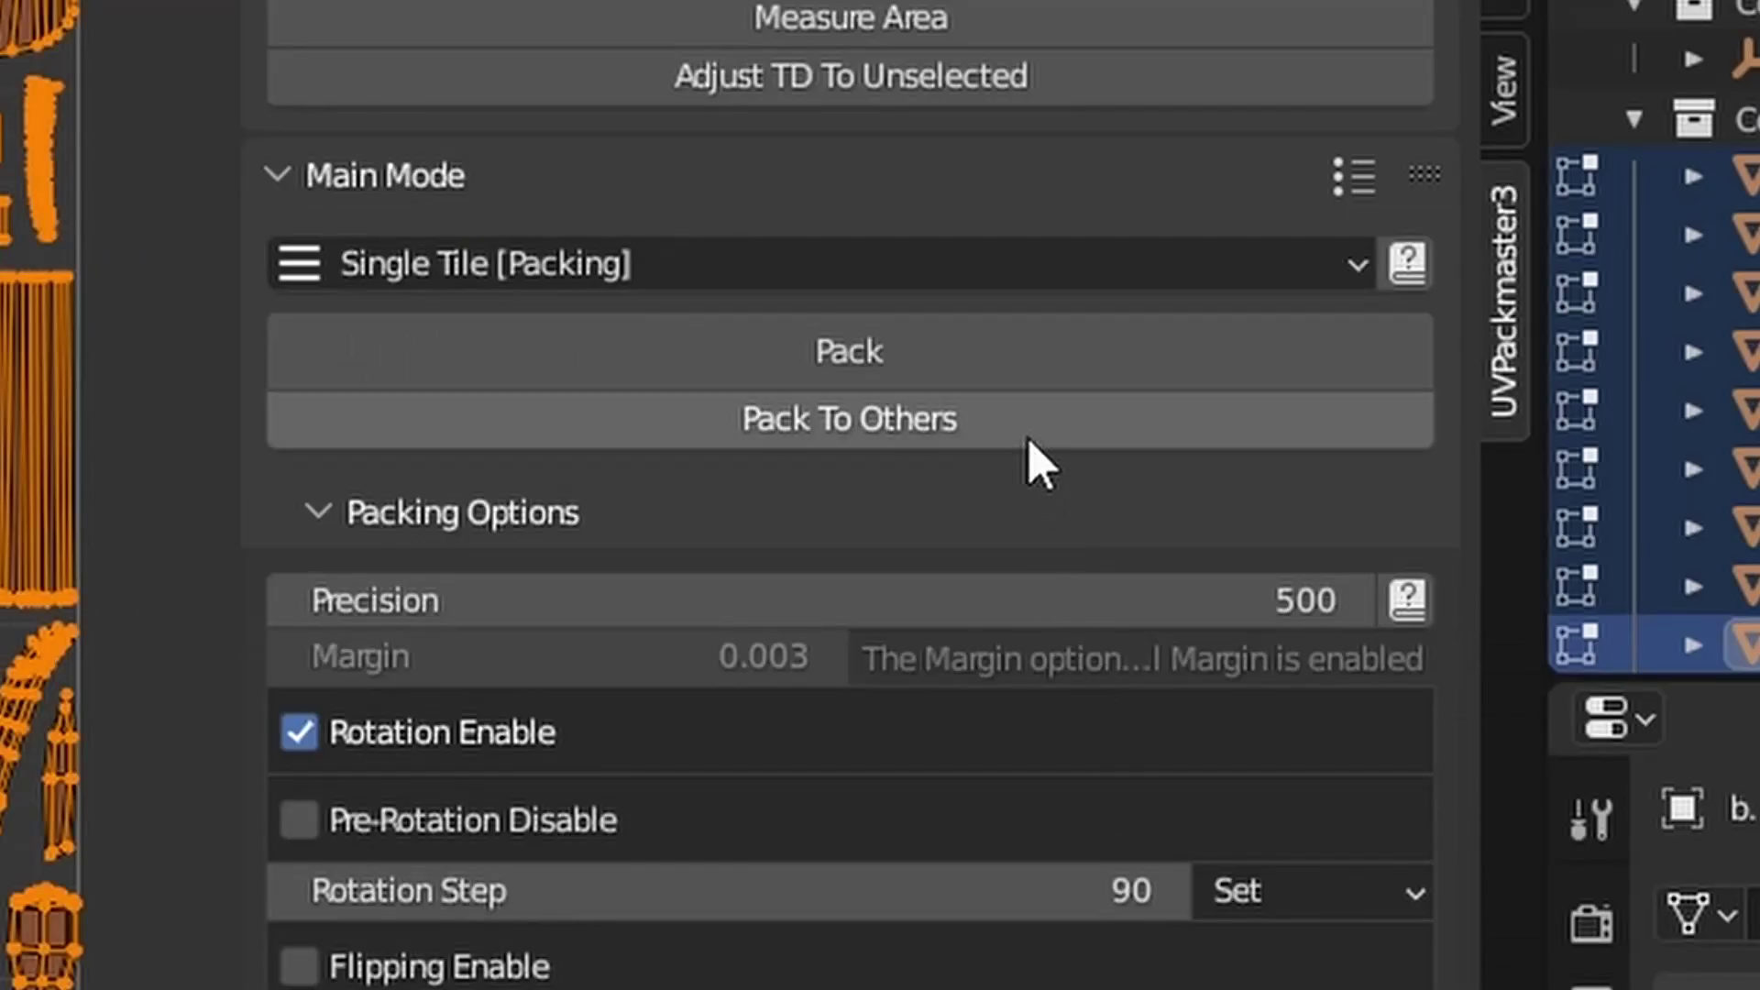
click(1030, 438)
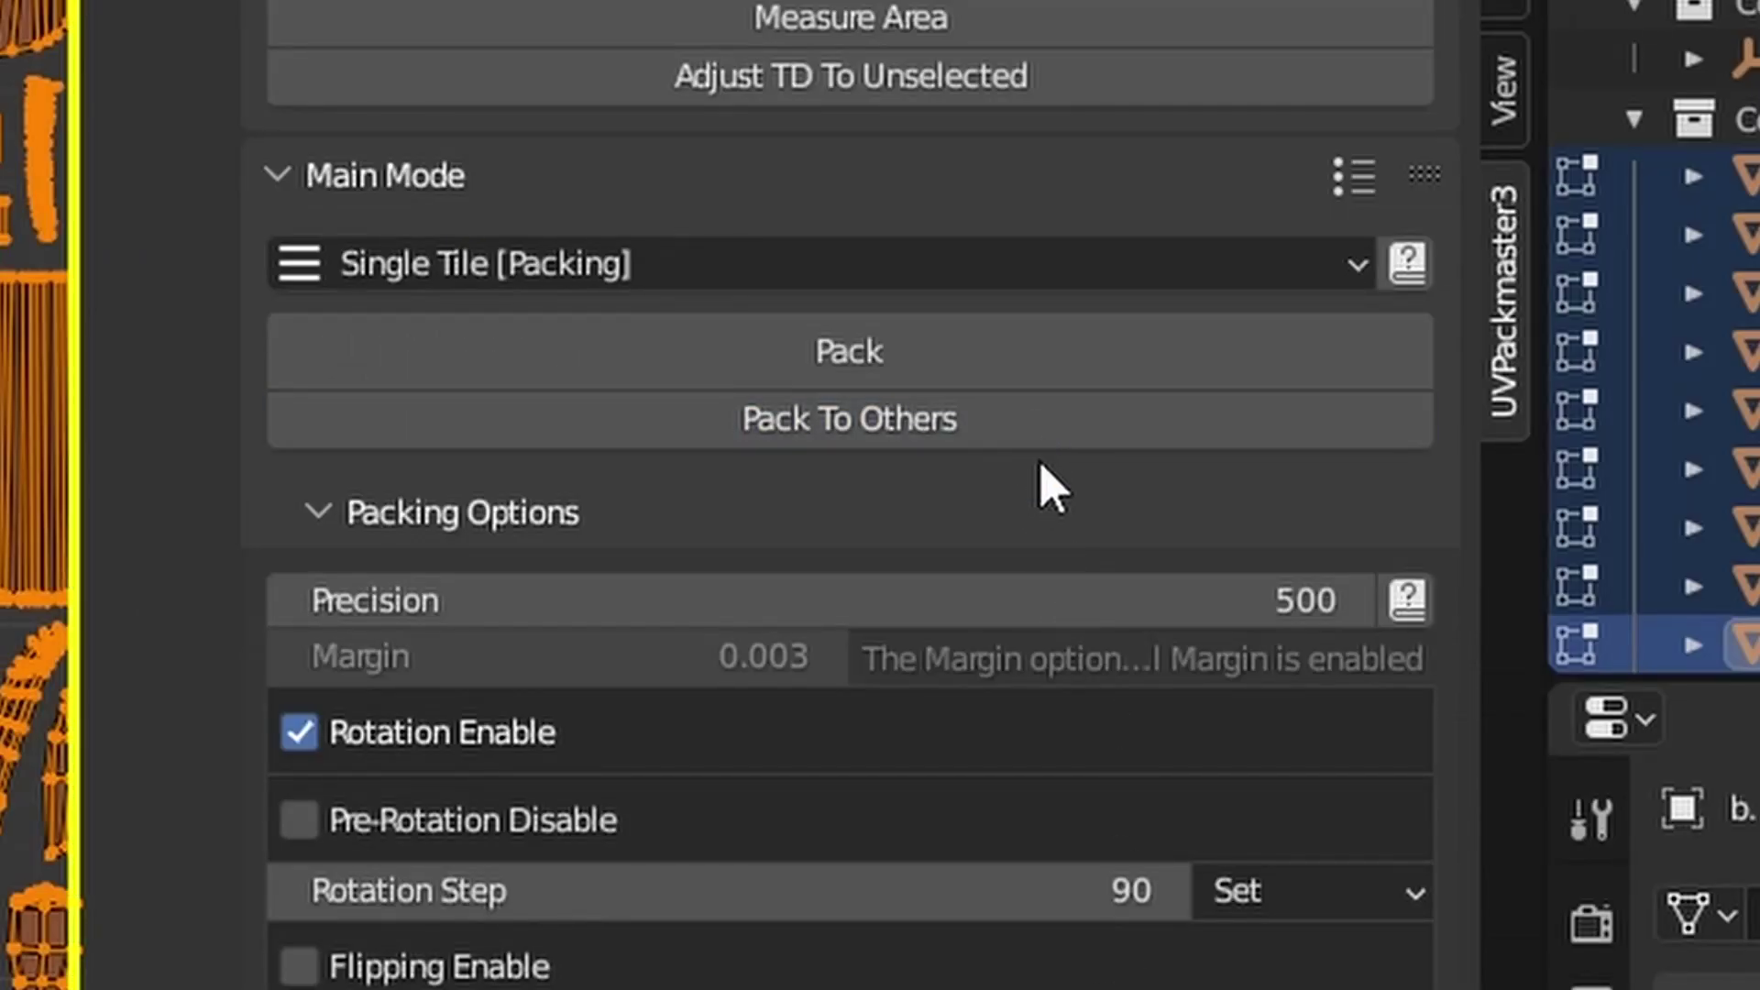